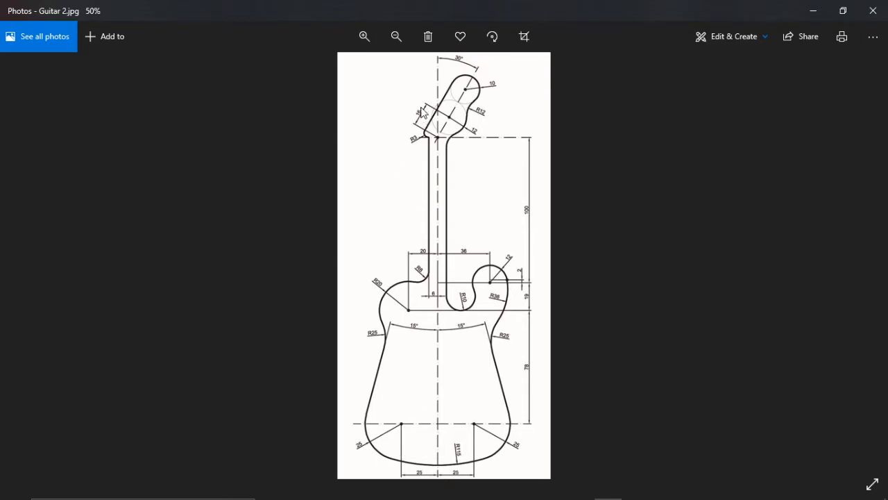
- Examine the dimensions at the base of the guitar reference drawing and switch to AutoCAD
scroll(410, 426, "up", 1, "ctrl")
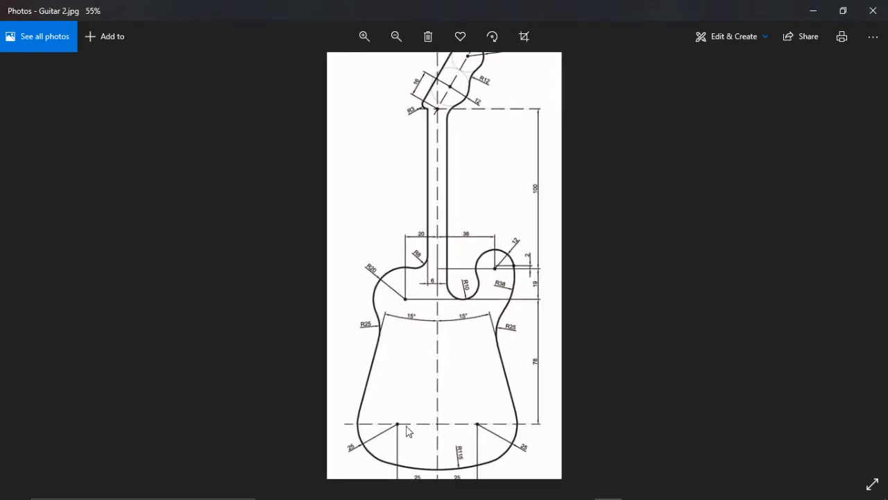
scroll(406, 424, "down", 1, "ctrl")
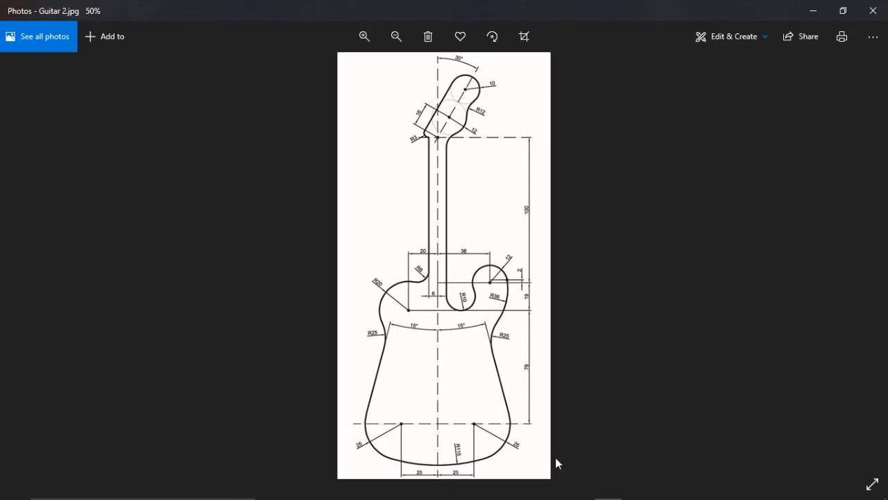
mouse_move(478, 498)
left_click(522, 488)
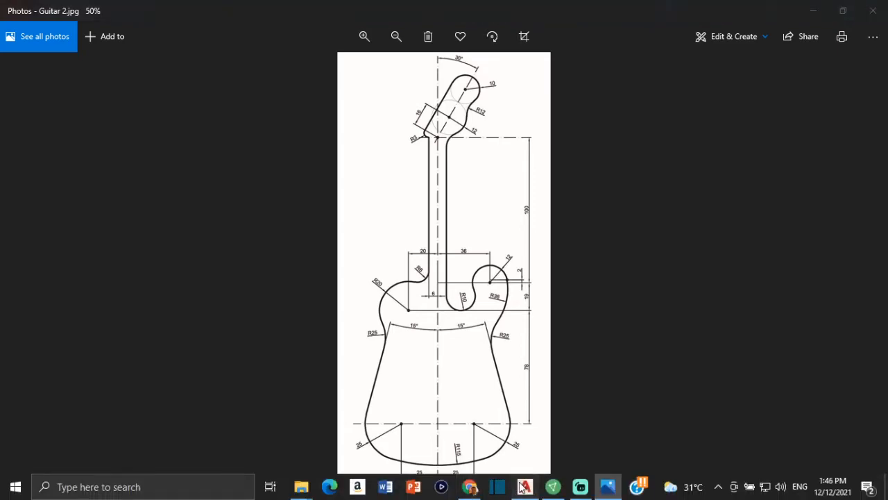
left_click(76, 47)
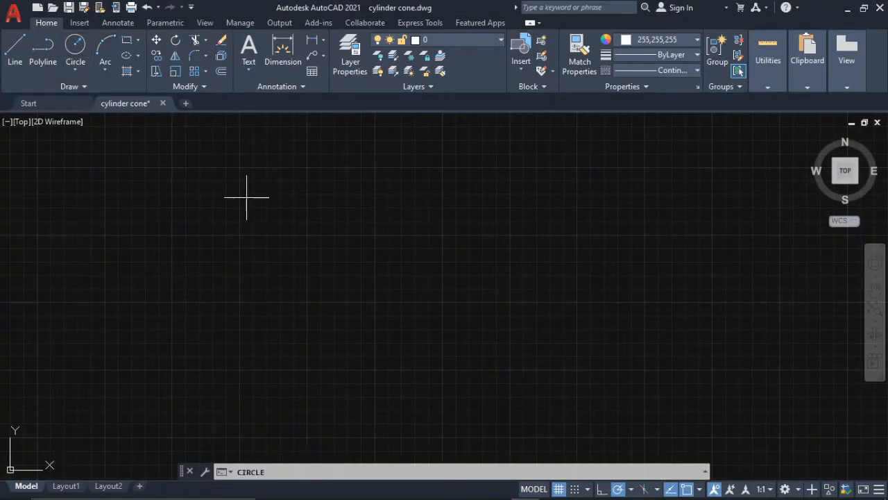
left_click(393, 292)
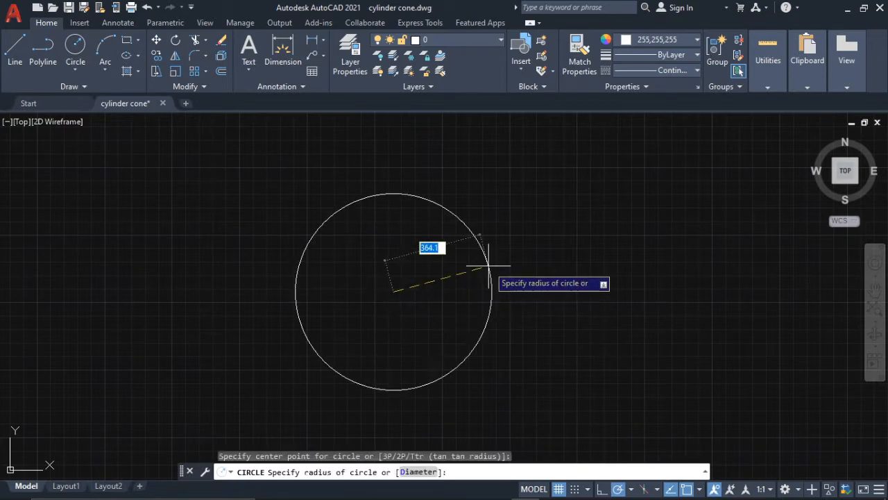
type("2")
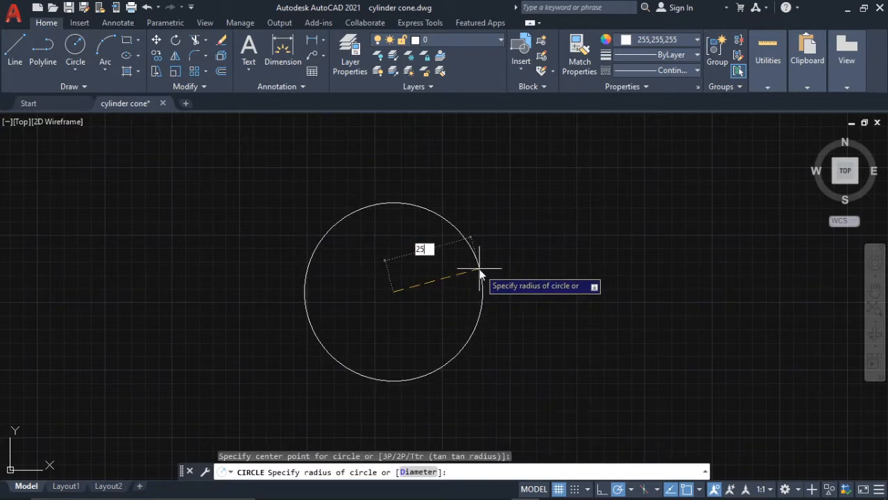
type("5")
key("Return")
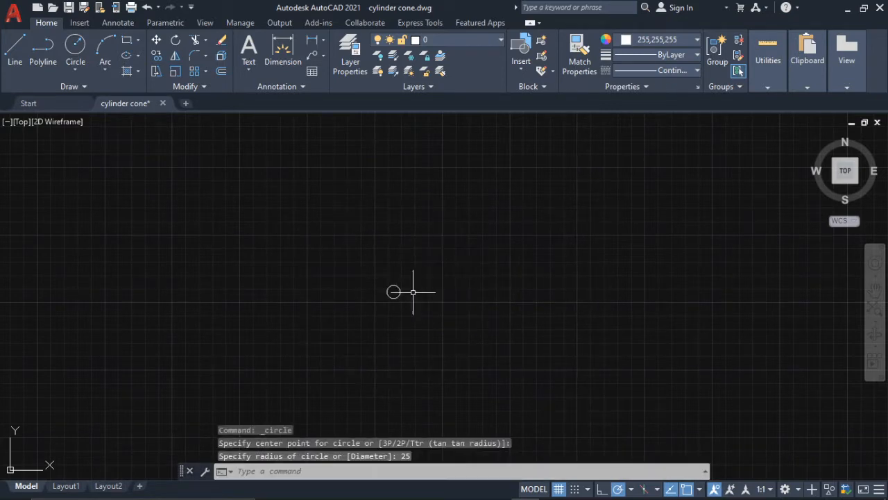
scroll(394, 294, "up", 5)
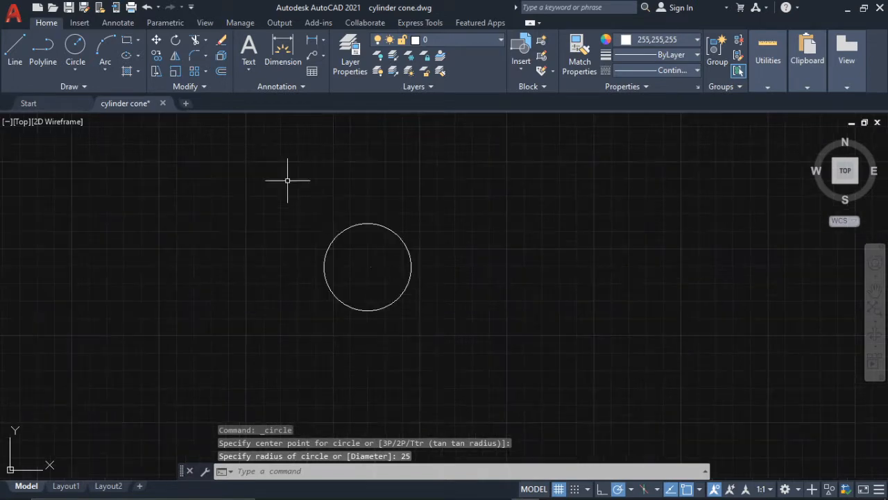
left_click(383, 224)
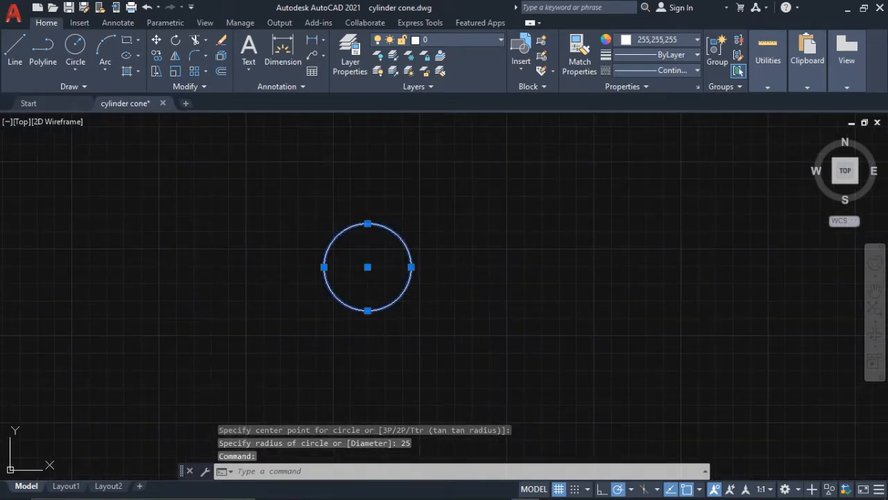
key("Delete")
type("2")
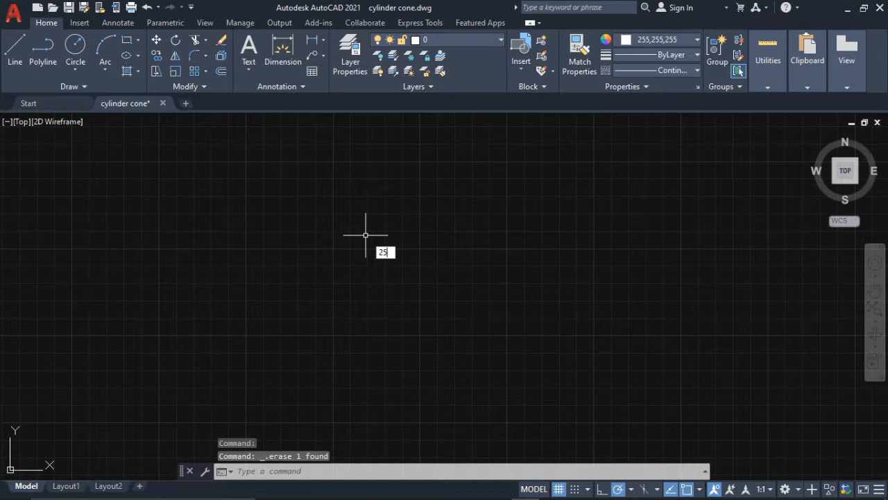
type("5")
key("Return")
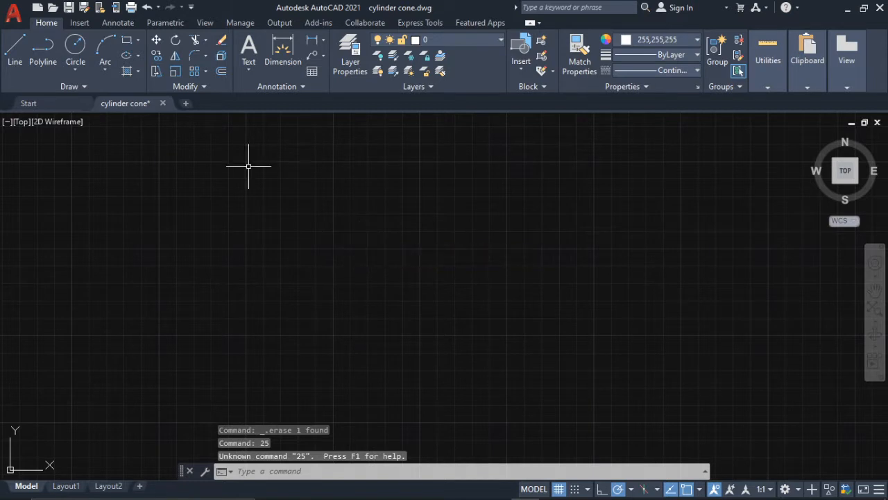
key("Escape")
- Draw a circle with a radius of 25 in the empty drawing area
left_click(76, 46)
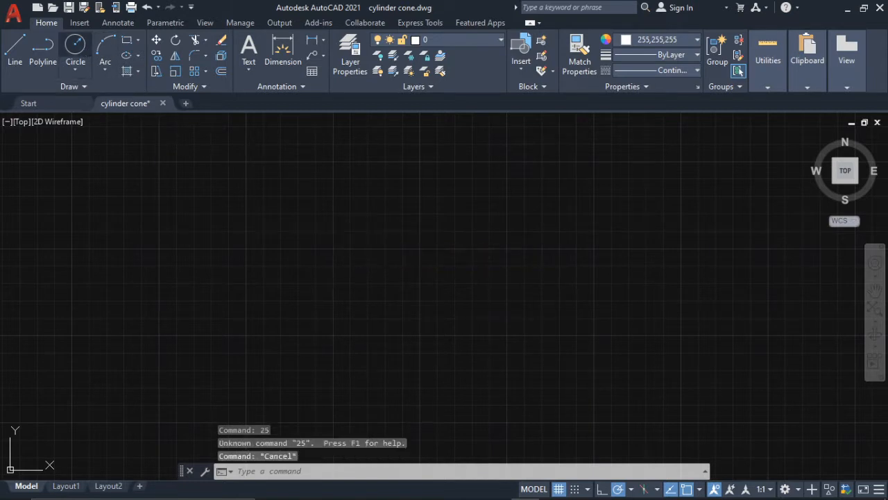
left_click(379, 248)
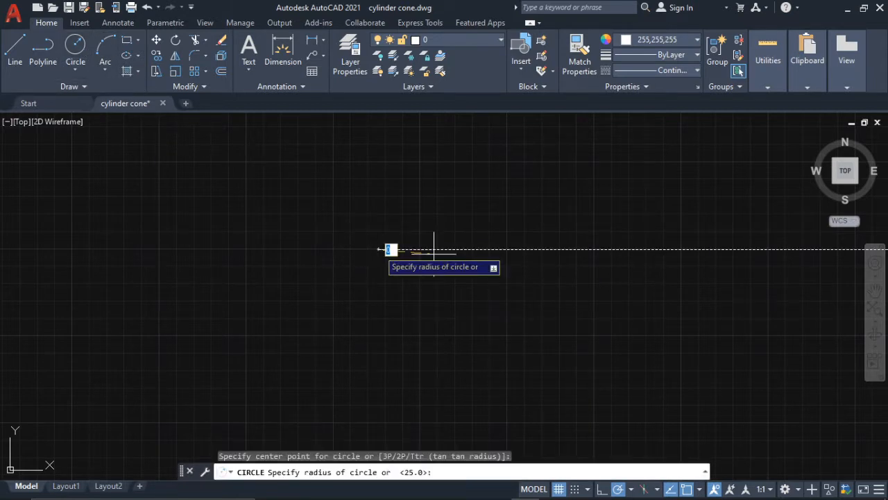
type("25")
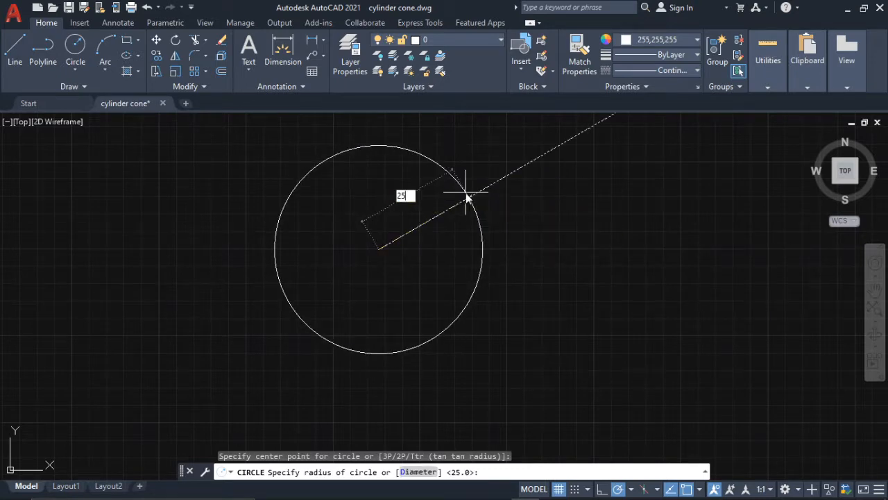
key("Return")
- Draw a horizontal line 50 units long from the circle's center toward the right
type("l")
key("Return")
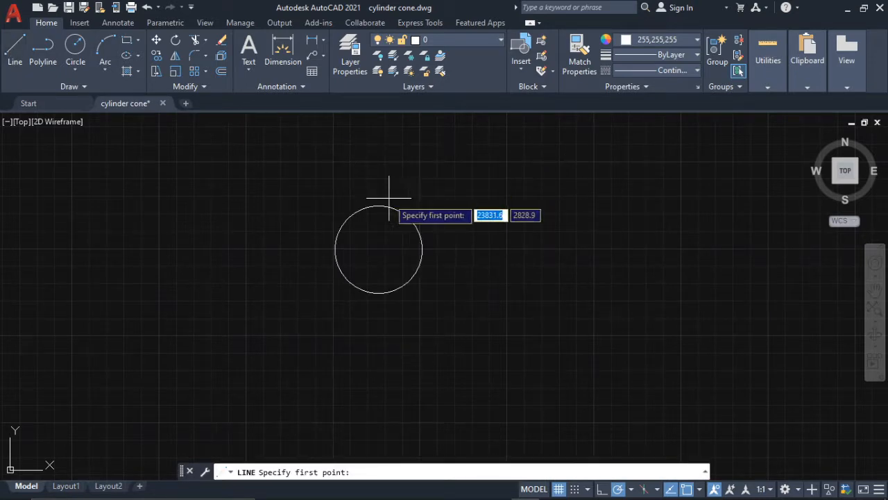
left_click(379, 249)
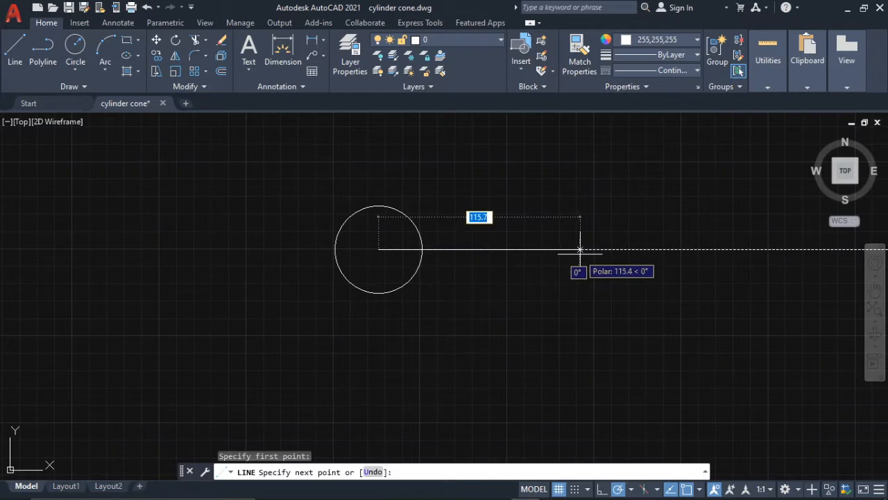
type("50")
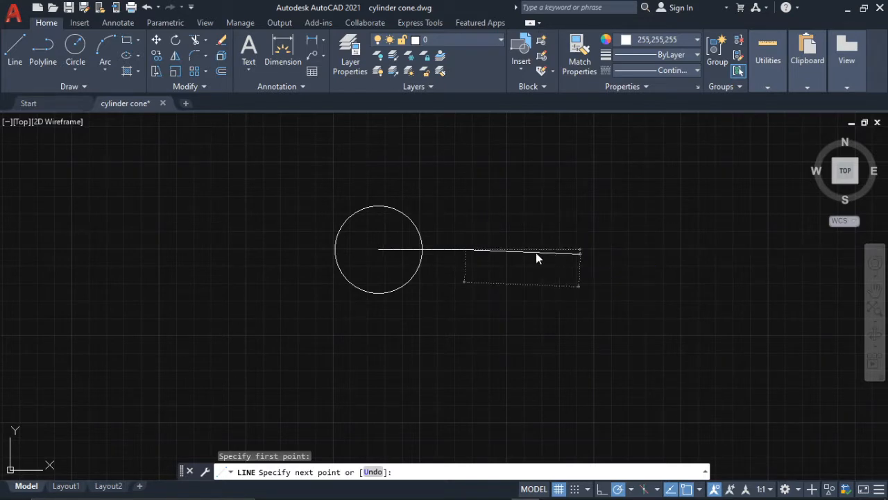
key("Return")
key("Escape")
- Copy the circle from its center to the right end of the 50-unit line
left_click(409, 212)
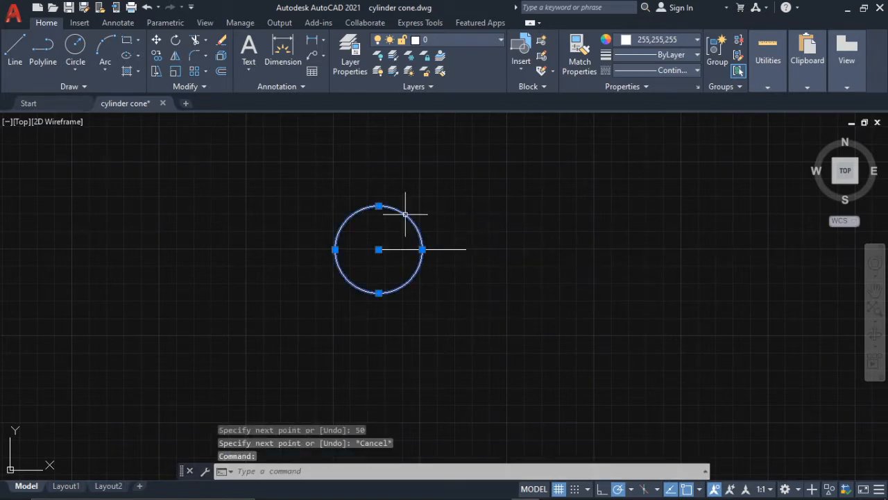
left_click(156, 56)
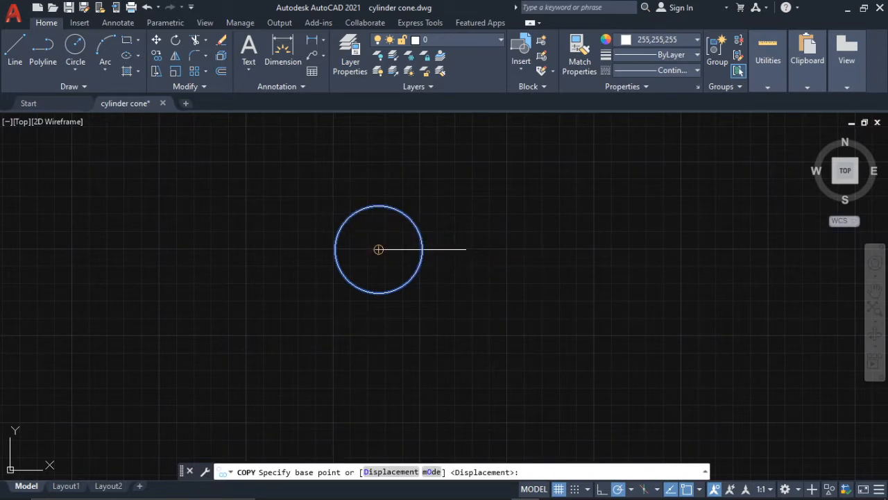
left_click(378, 249)
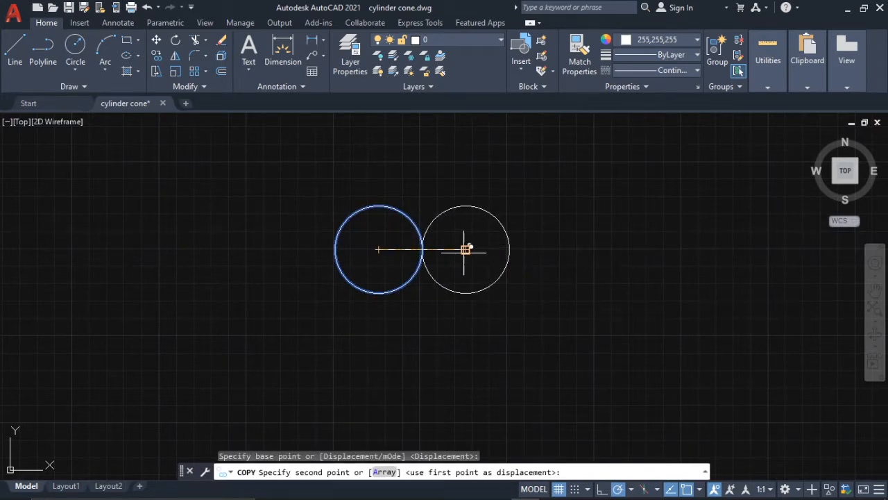
left_click(465, 249)
key("Escape")
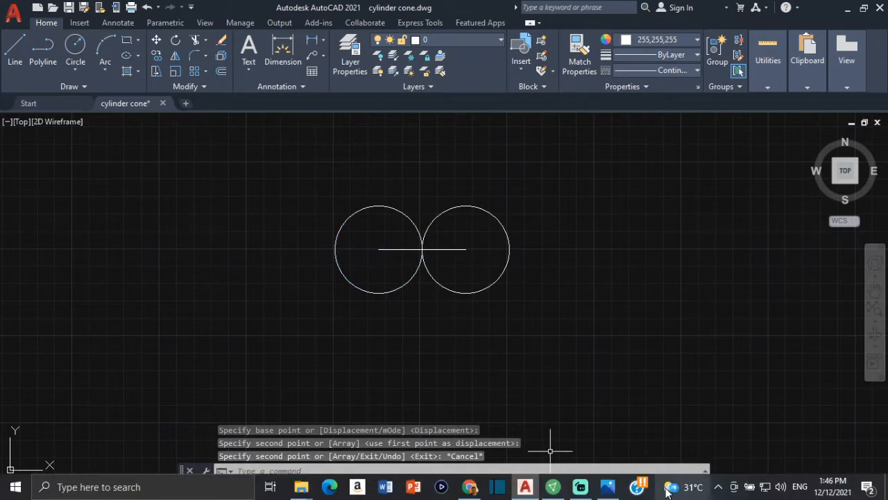
- Check the guitar reference in Photos and, back in AutoCAD, draw a 115-radius circle tangent to the lower sides of both circles
left_click(608, 492)
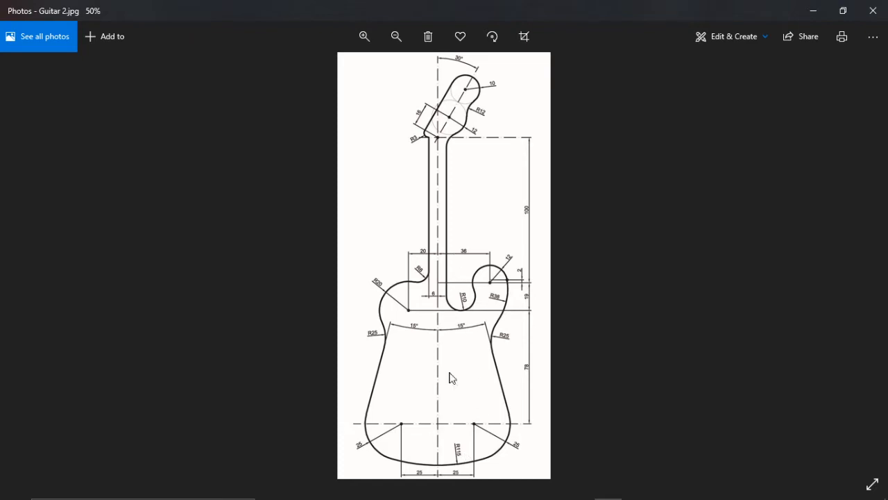
mouse_move(397, 496)
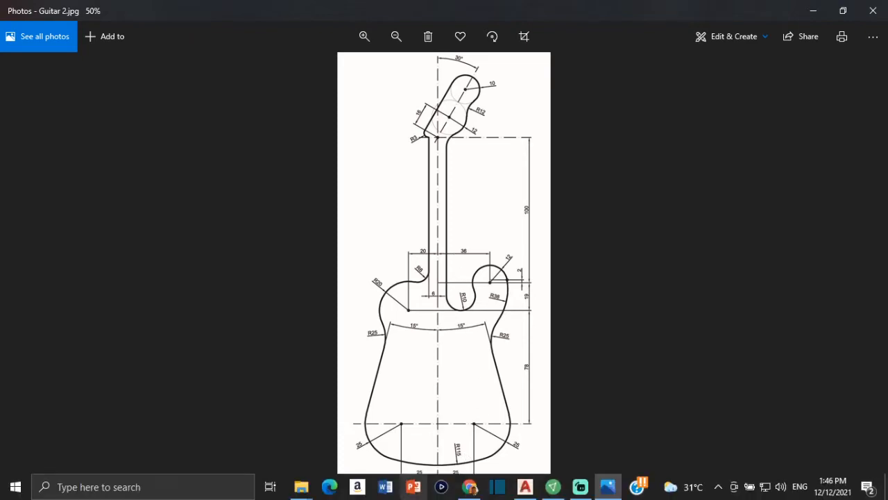
left_click(499, 488)
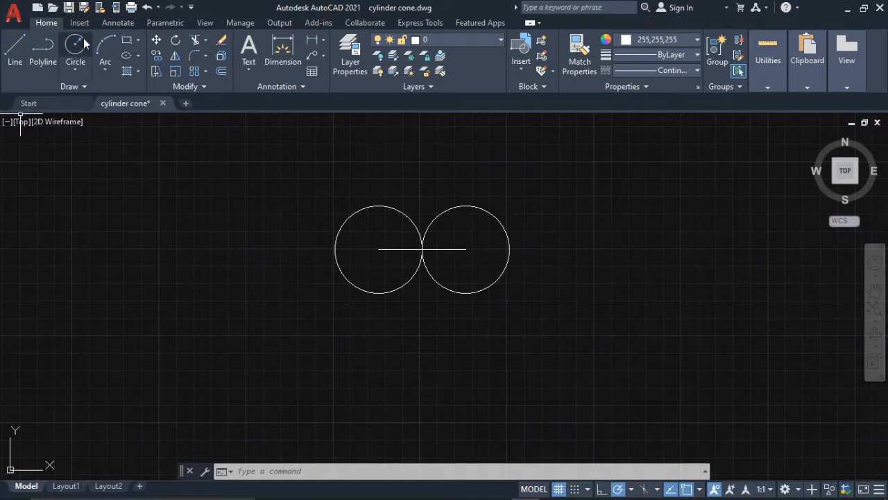
left_click(76, 70)
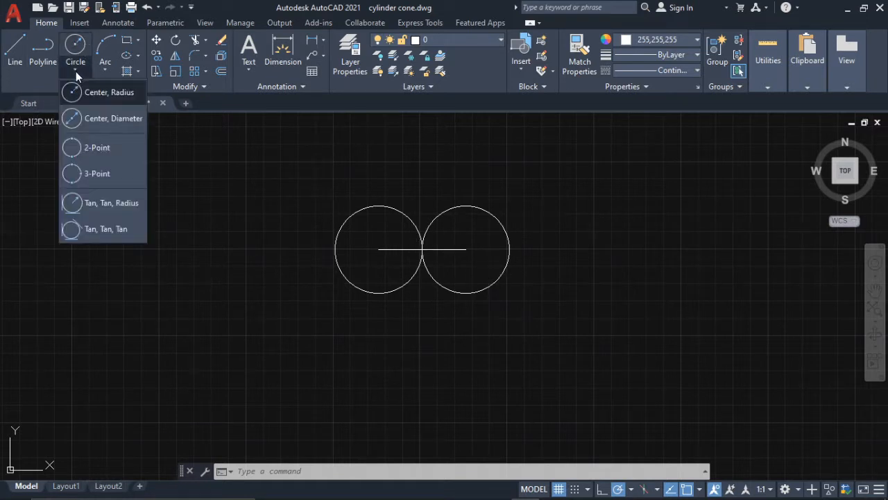
left_click(125, 203)
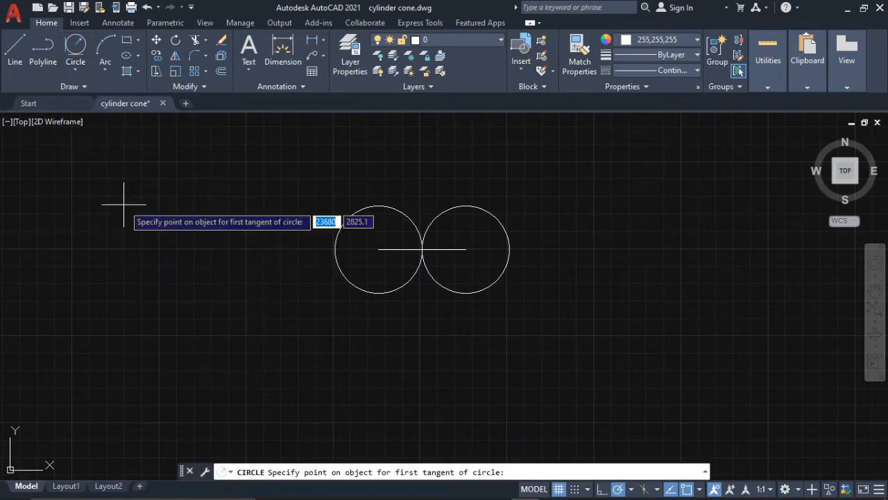
left_click(353, 283)
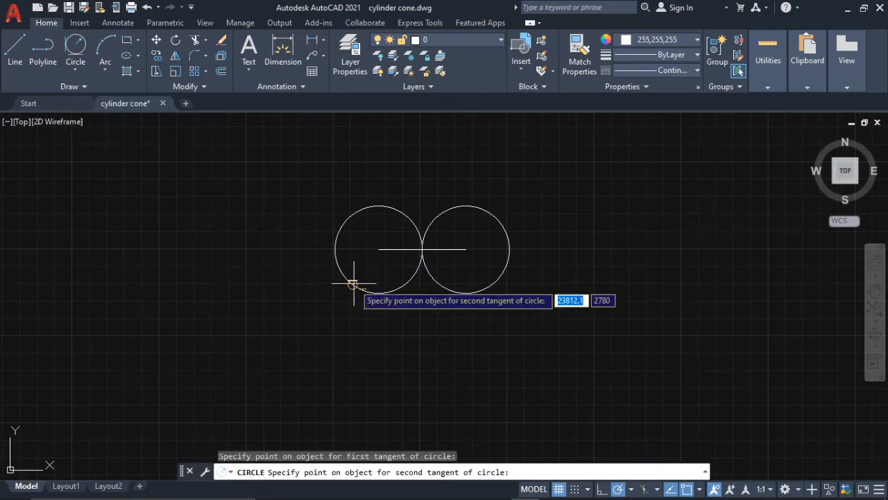
left_click(463, 291)
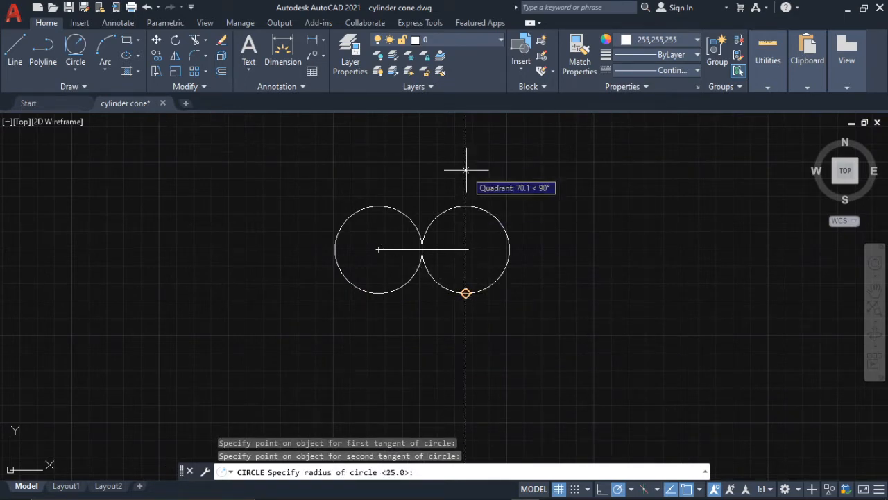
type("115")
key("Return")
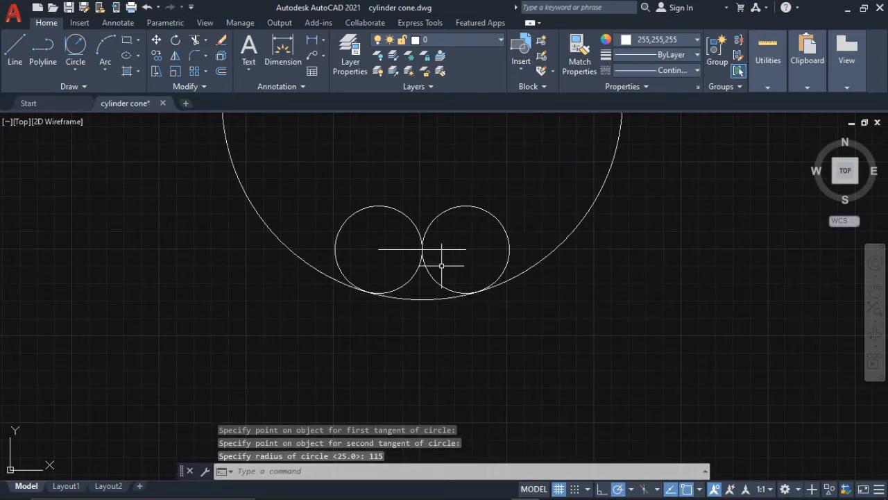
- Trim away the upper part of the 115-radius circle, leaving only the bottom arc between its two tangent points
type("t")
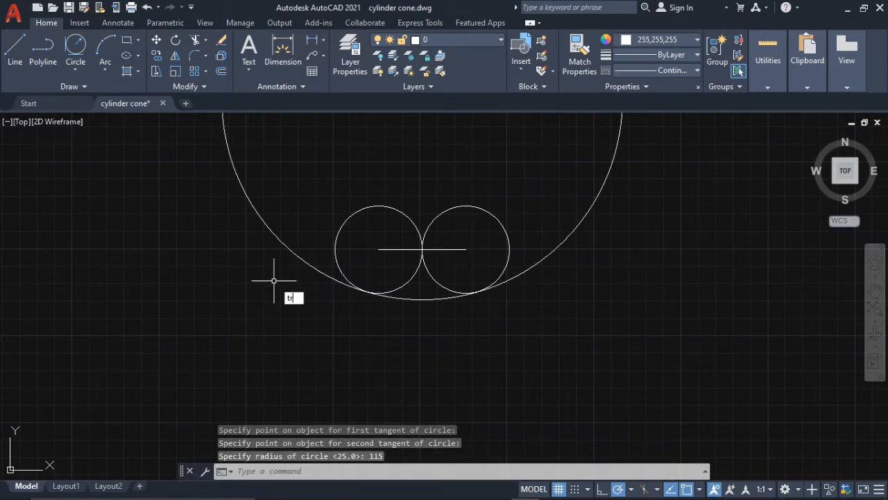
type("r")
key("Return")
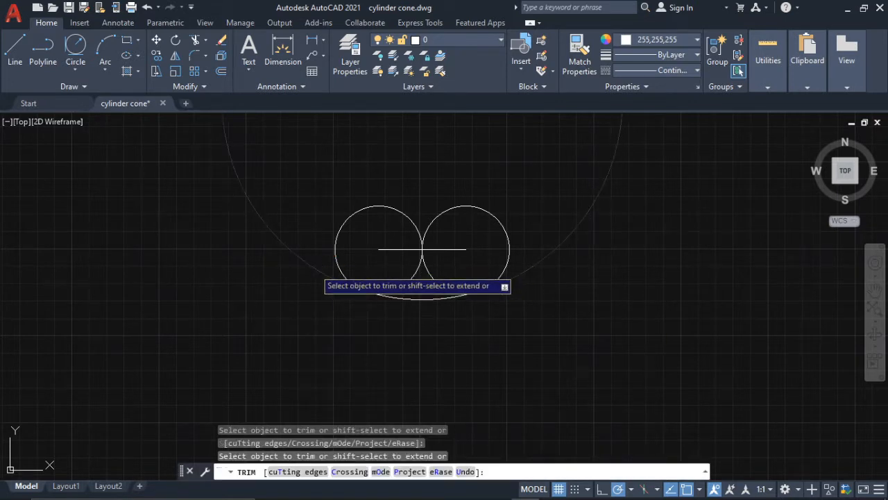
left_click(319, 266)
key("Escape")
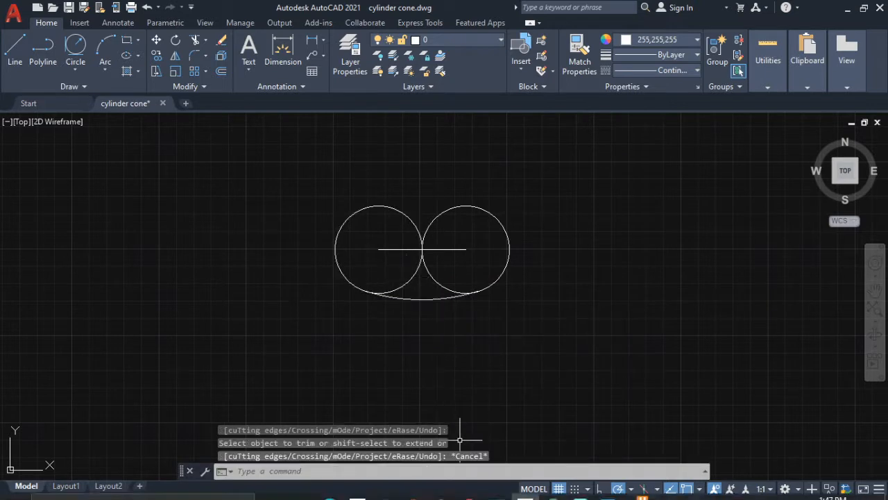
- Check the guitar reference in Photos and, back in AutoCAD, stretch both ends of the horizontal line past the circles to about 206 units overall
mouse_move(462, 497)
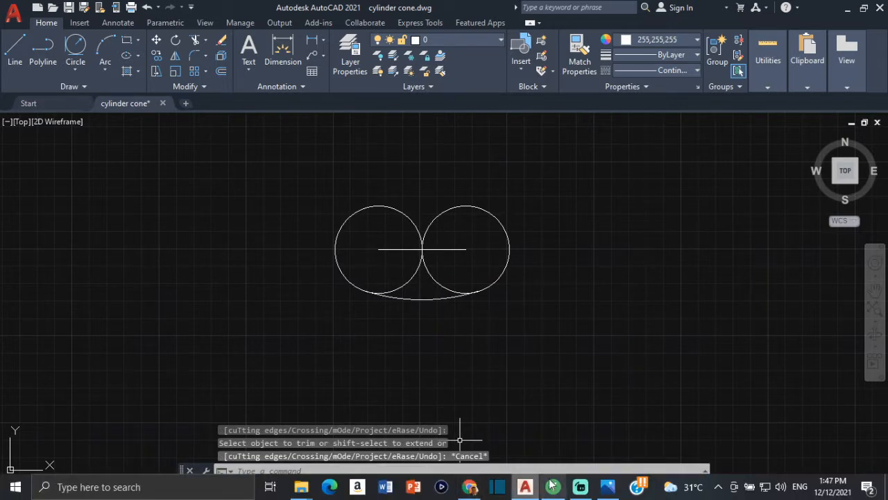
left_click(608, 486)
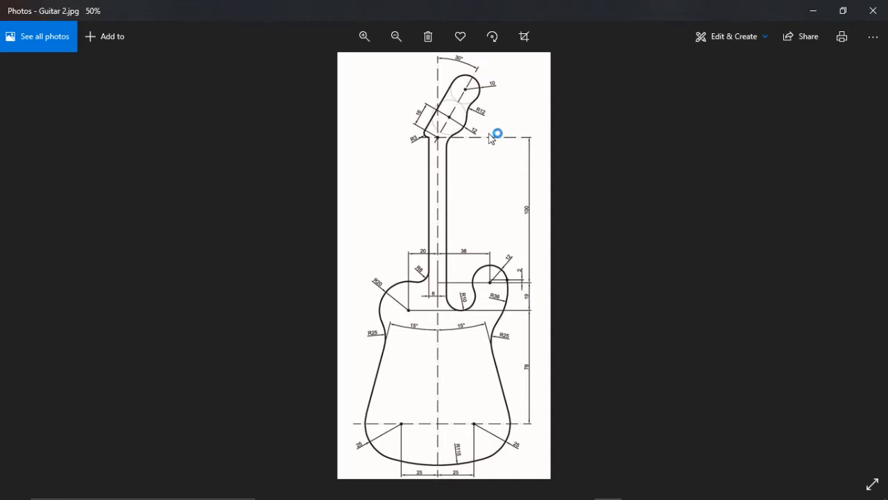
mouse_move(526, 491)
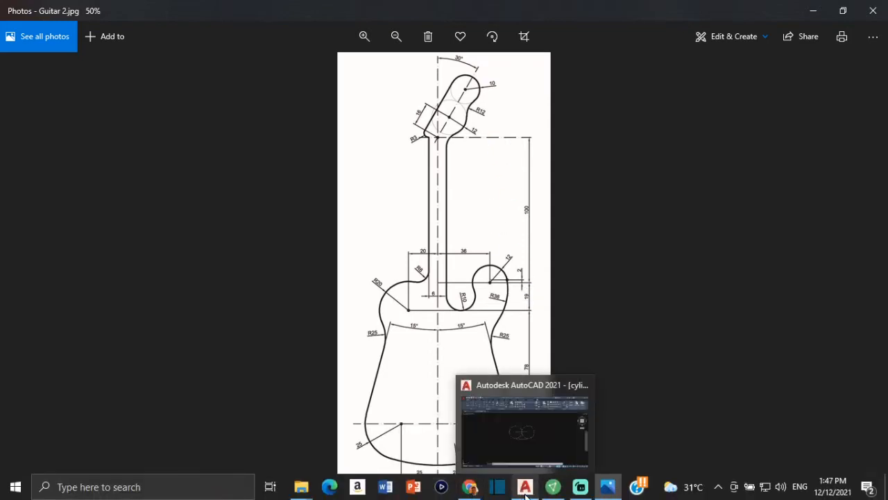
left_click(528, 460)
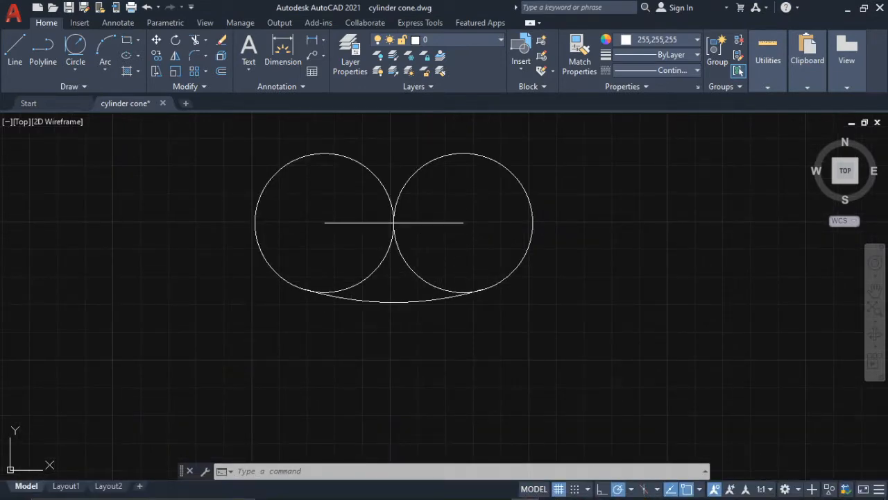
left_click(439, 223)
left_click(464, 222)
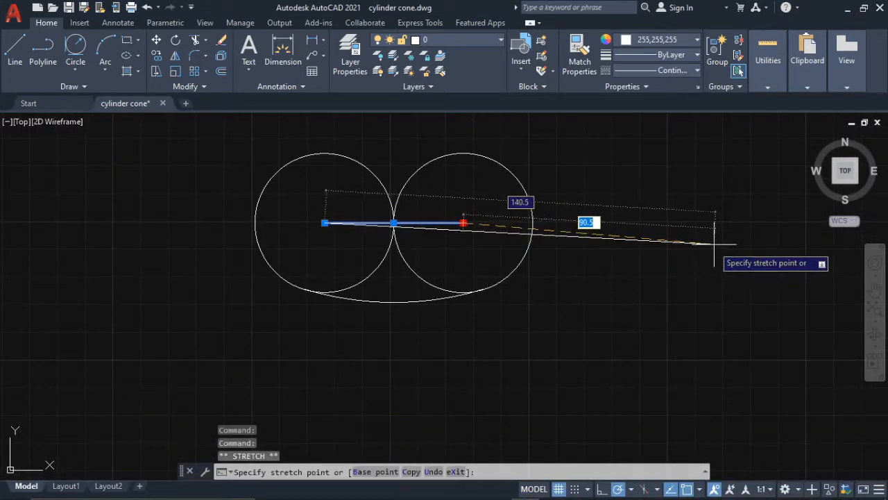
left_click(721, 223)
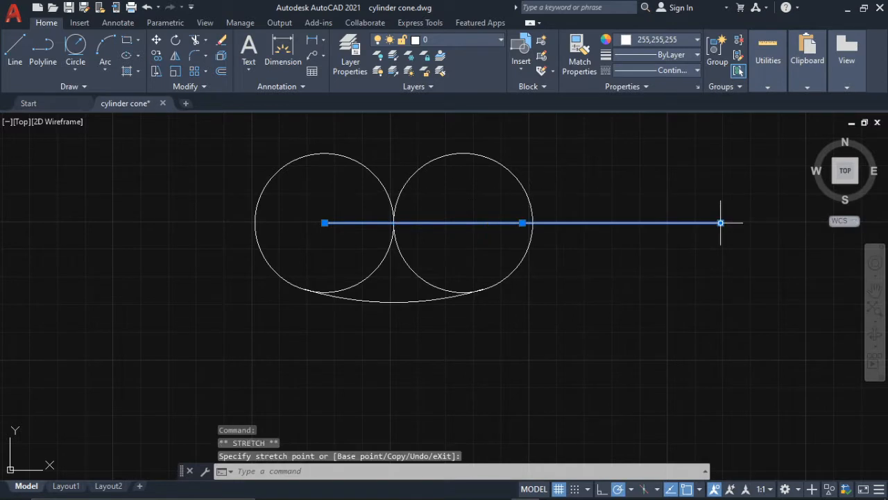
left_click(325, 223)
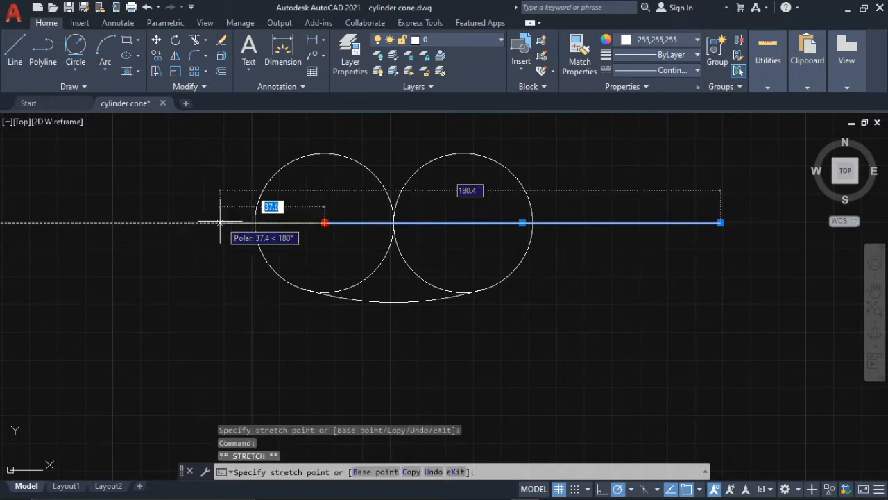
left_click(149, 223)
key("Escape")
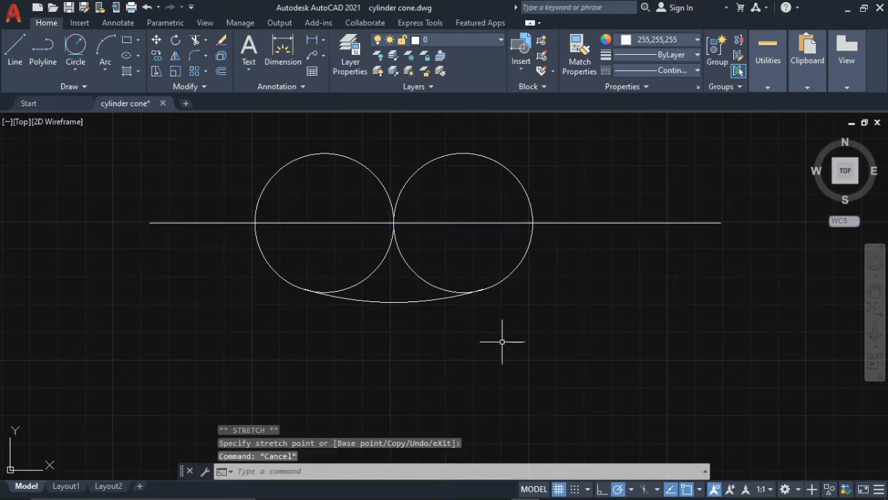
- Change the extended horizontal line's color to dark grey 99,100,102
type("o")
key("Escape")
left_click(575, 223)
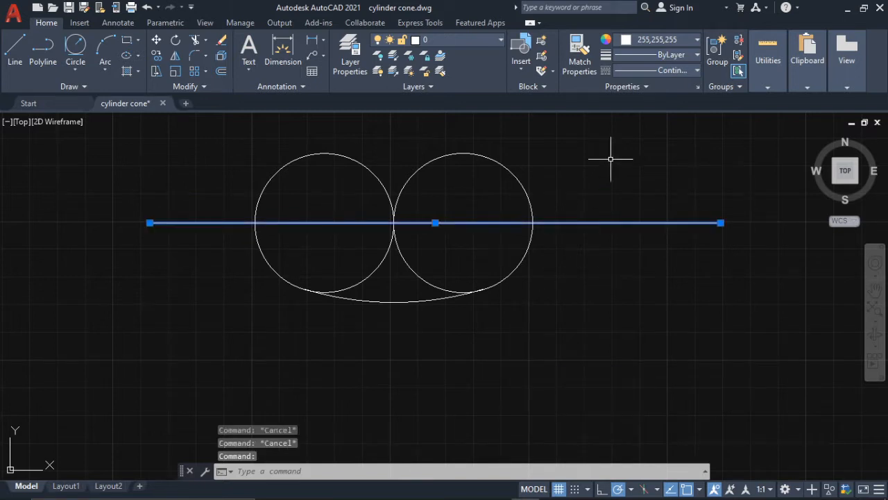
left_click(647, 41)
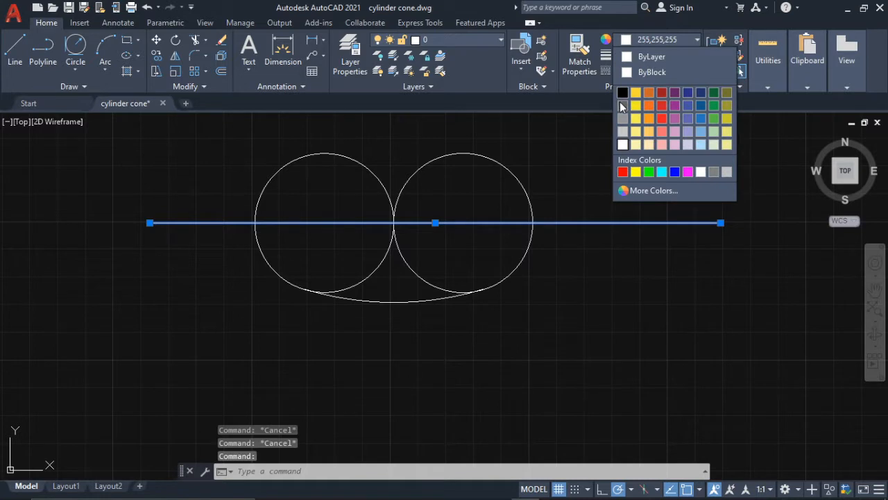
left_click(622, 105)
key("Escape")
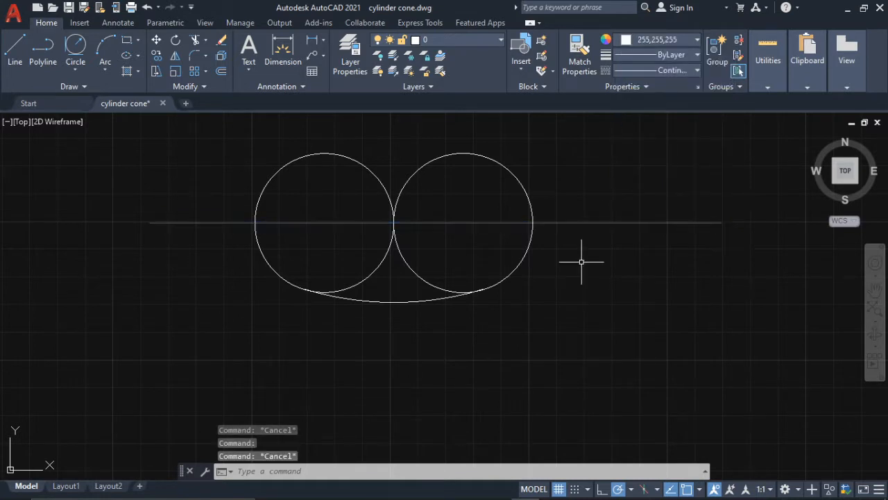
- Offset the grey horizontal line 78 units upward using the Through option
left_click(578, 224)
type("Of")
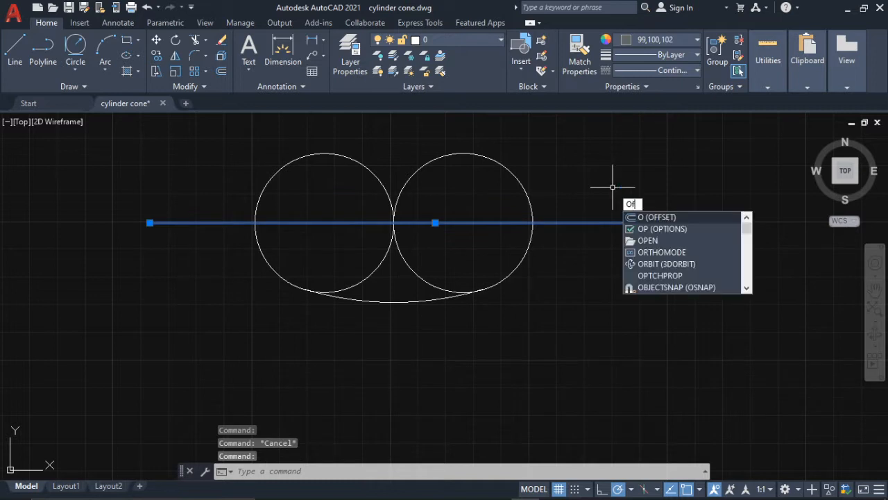
type("f")
key("Return")
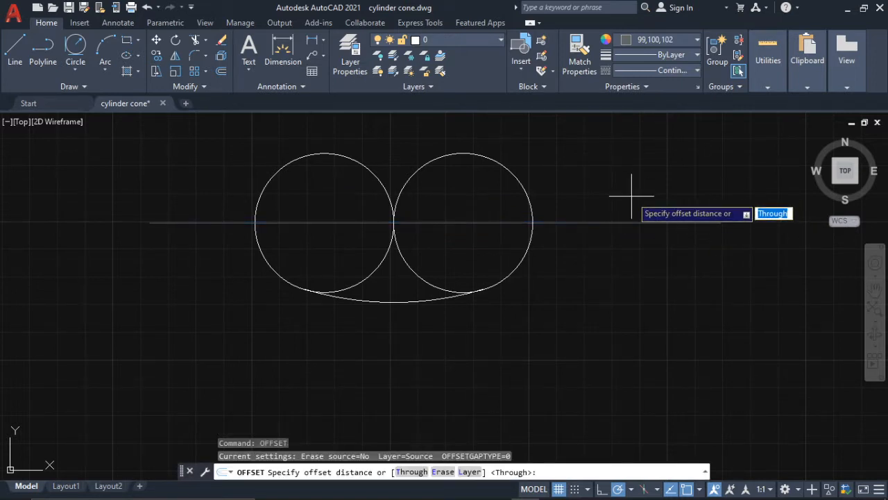
key("BackSpace")
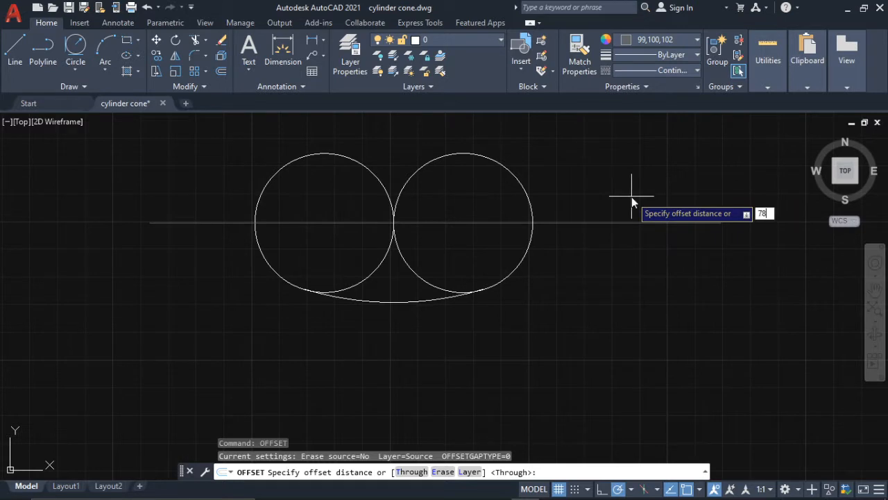
left_click(411, 473)
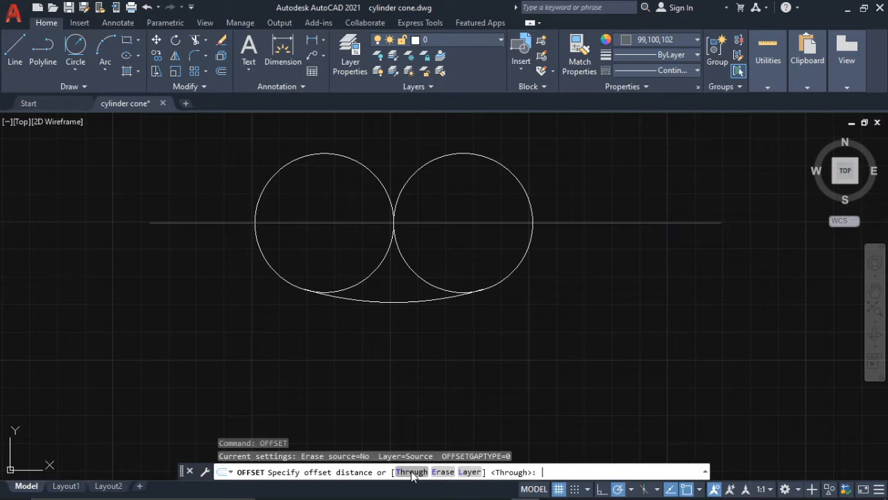
left_click(553, 223)
middle_click_drag(571, 172, 588, 266)
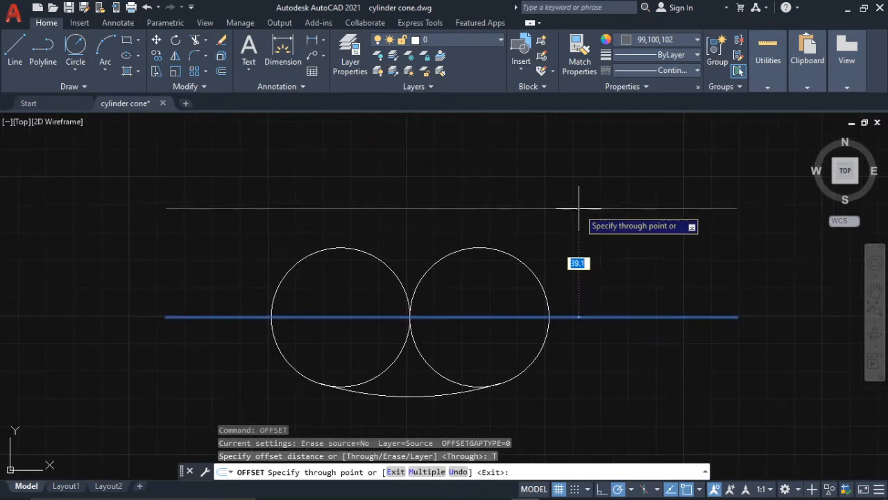
type("7")
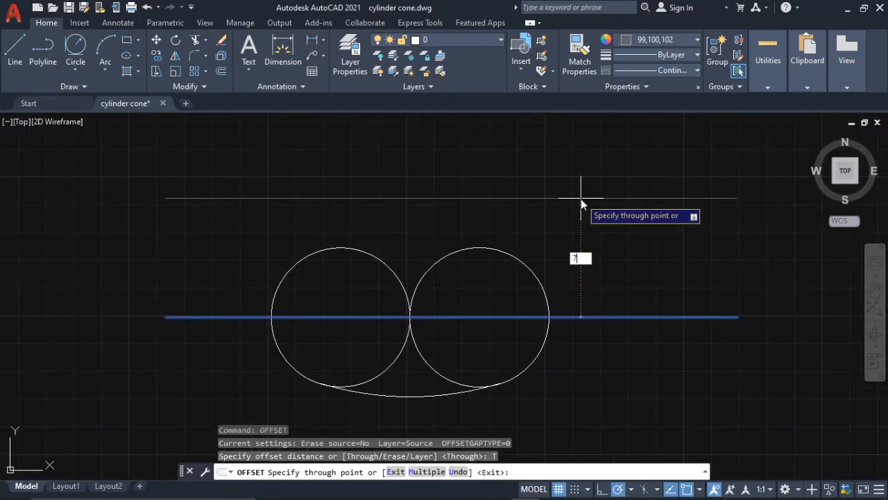
type("8")
key("Return")
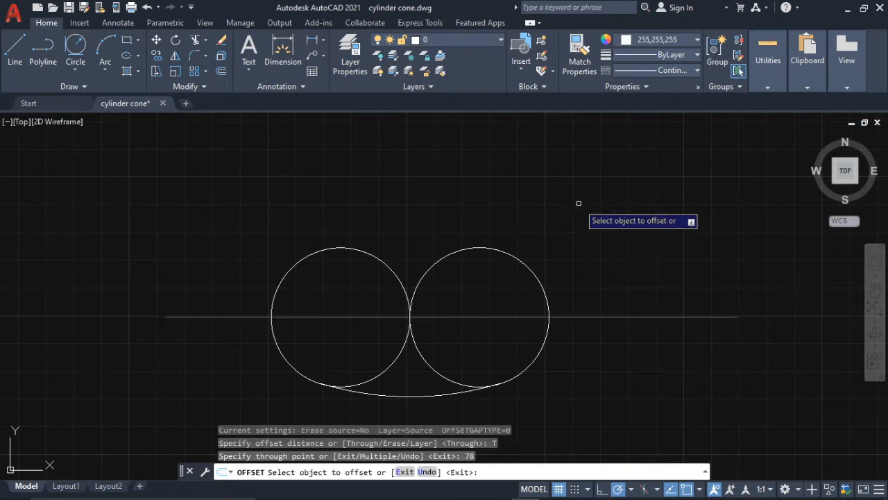
- Turn on Ortho and offset the upper grey line a further 19 units upward
middle_click_drag(579, 203, 587, 296)
left_click(566, 198)
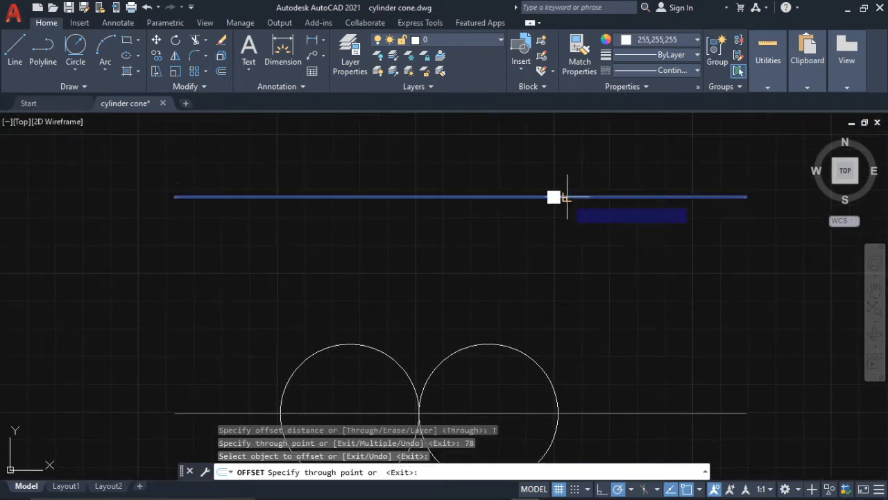
middle_click_drag(561, 128, 572, 216)
scroll(572, 215, "up", 2)
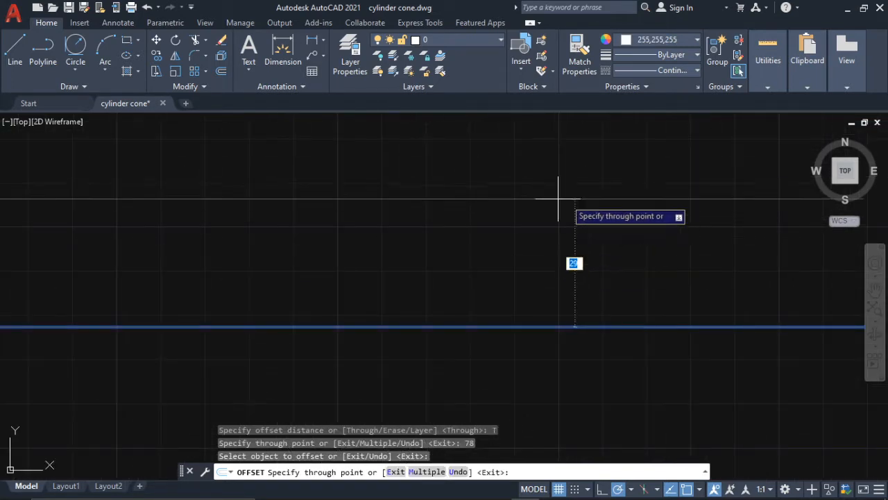
scroll(522, 202, "down", 5)
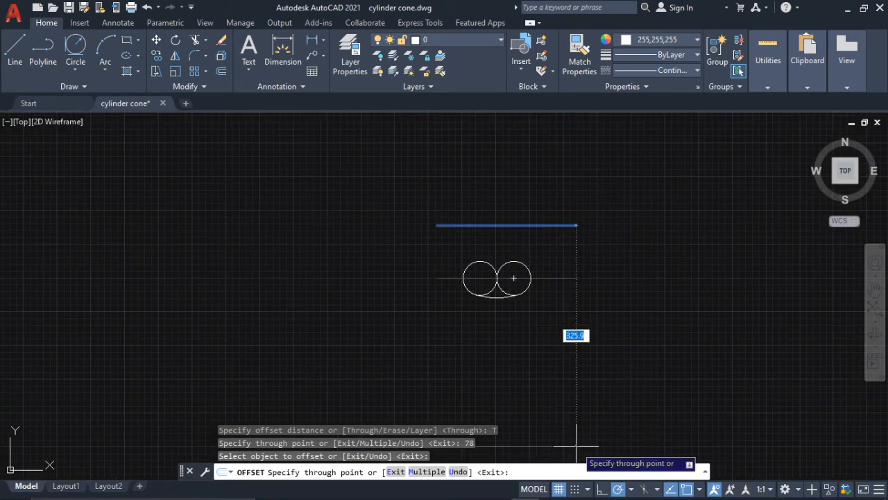
left_click(602, 489)
middle_click_drag(551, 213, 565, 250)
scroll(553, 286, "up", 2)
type("19")
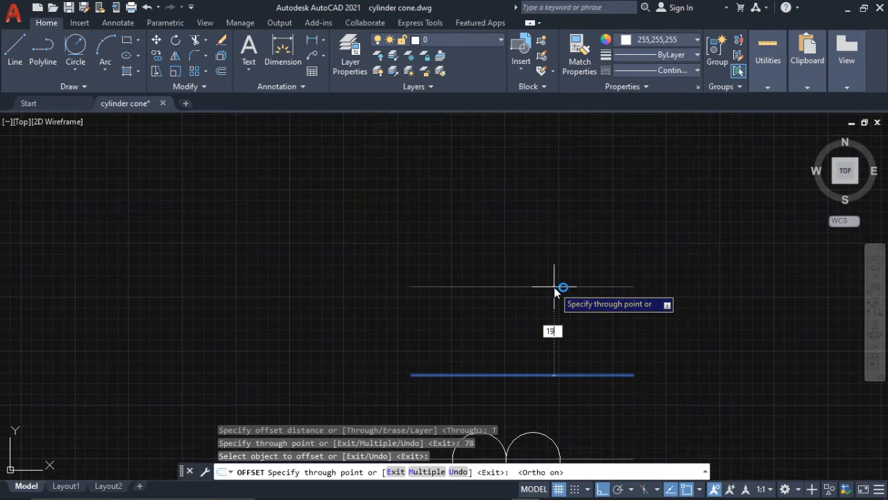
key("Return")
- Offset the topmost grey line 100 units upward to mark the top of the neck
scroll(573, 333, "up", 2)
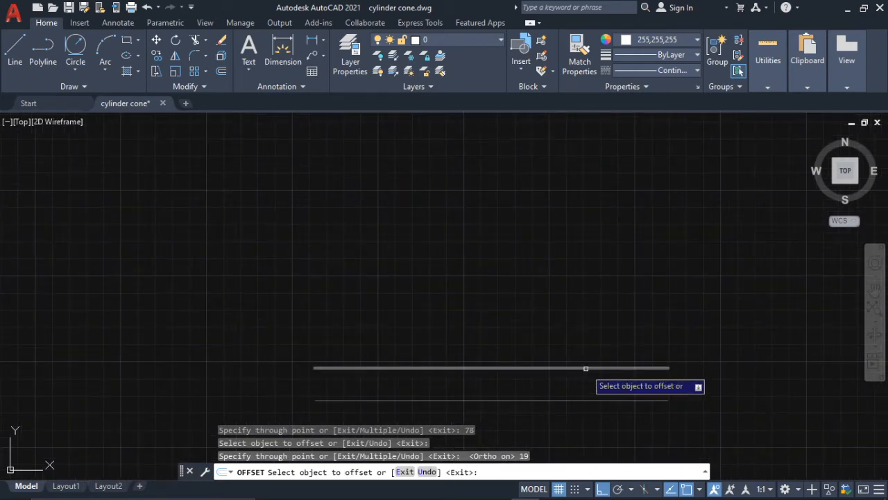
left_click(581, 368)
type("100")
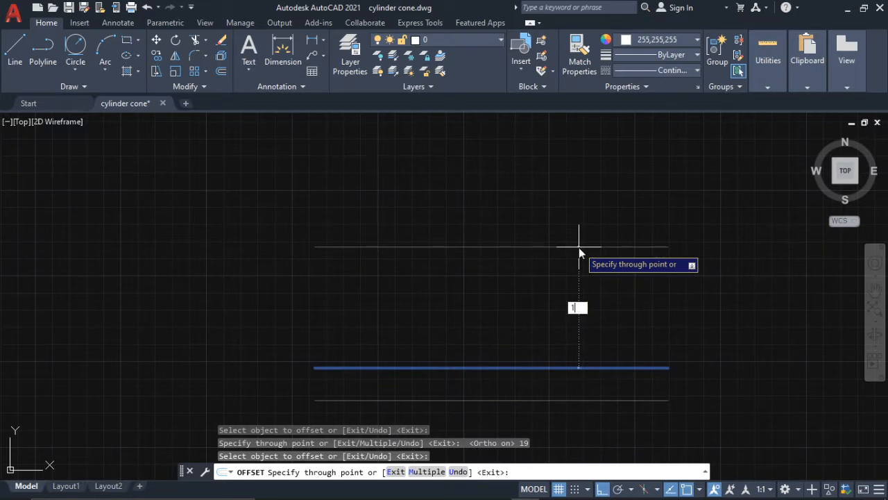
key("Return")
- Draw a vertical line from the point where the two circles touch up past the topmost horizontal line
scroll(580, 320, "down", 5)
scroll(580, 325, "up", 2)
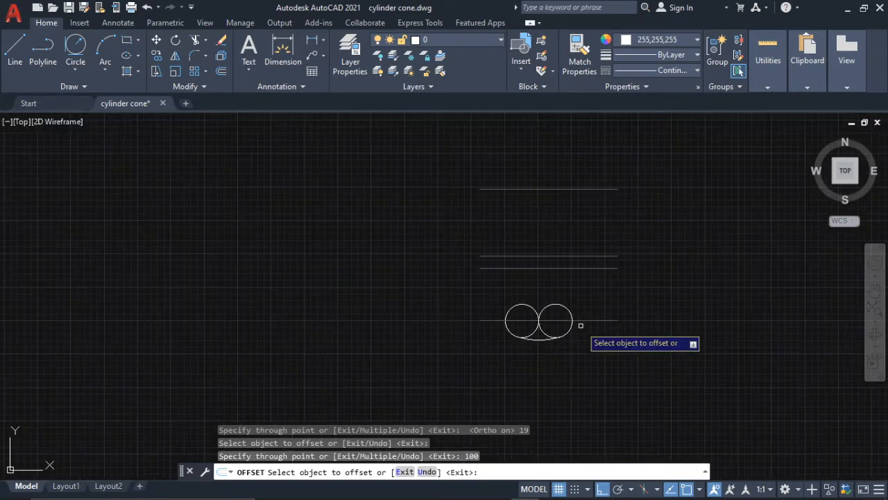
left_click(19, 51)
scroll(520, 337, "up", 3)
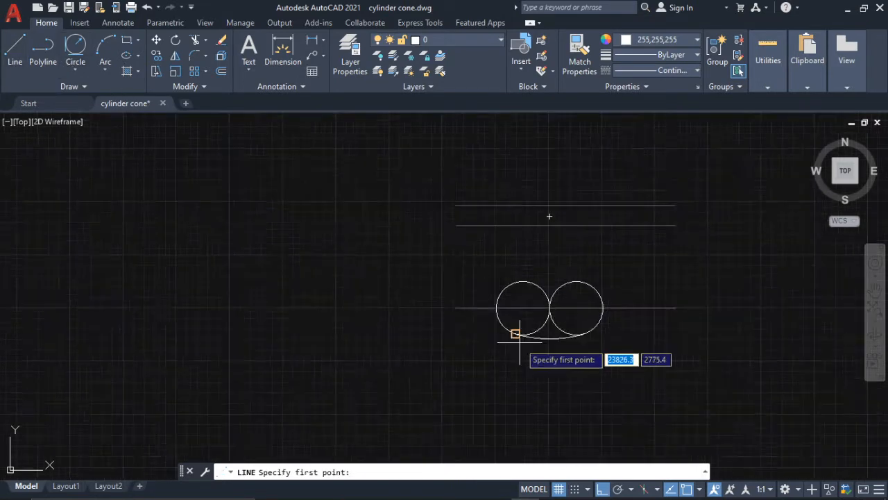
left_click(567, 294)
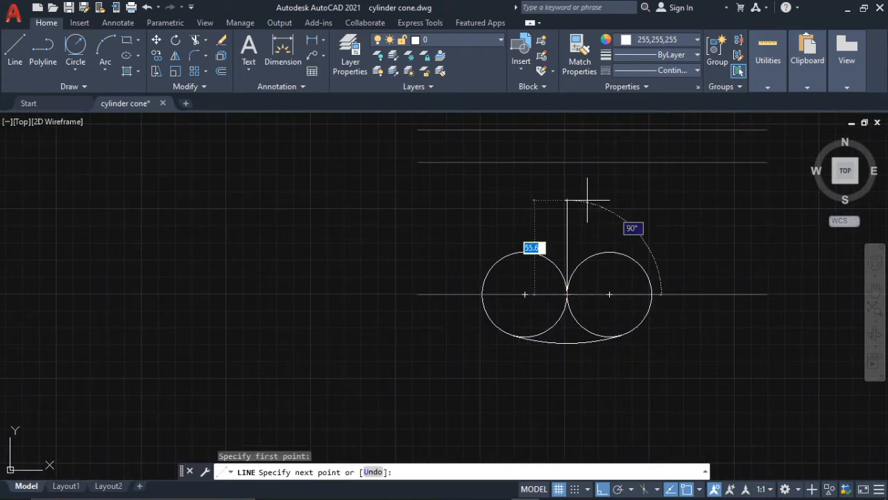
scroll(585, 191, "down", 2)
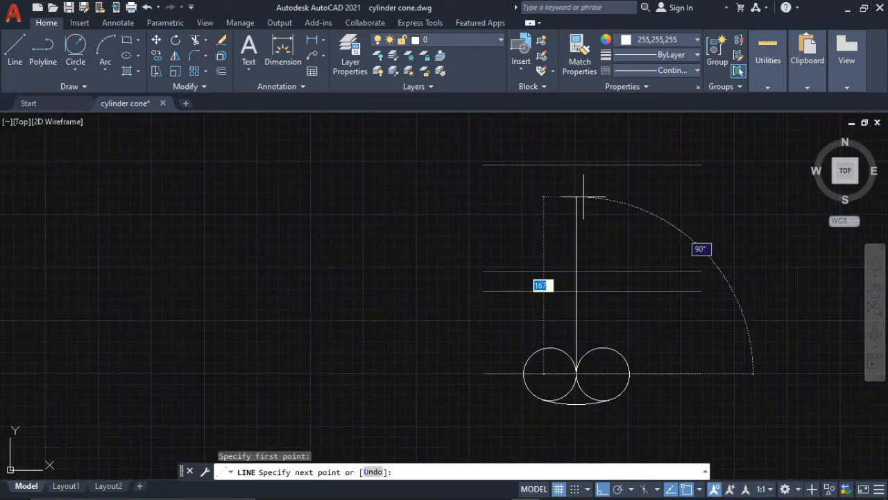
left_click(579, 124)
key("Escape")
- Change the vertical center line's color to the same dark grey as the horizontal construction lines
left_click(576, 141)
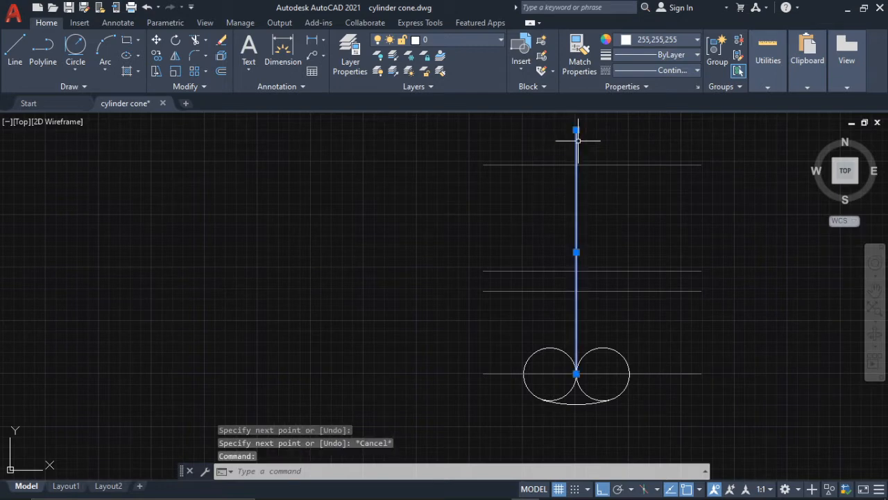
left_click(645, 40)
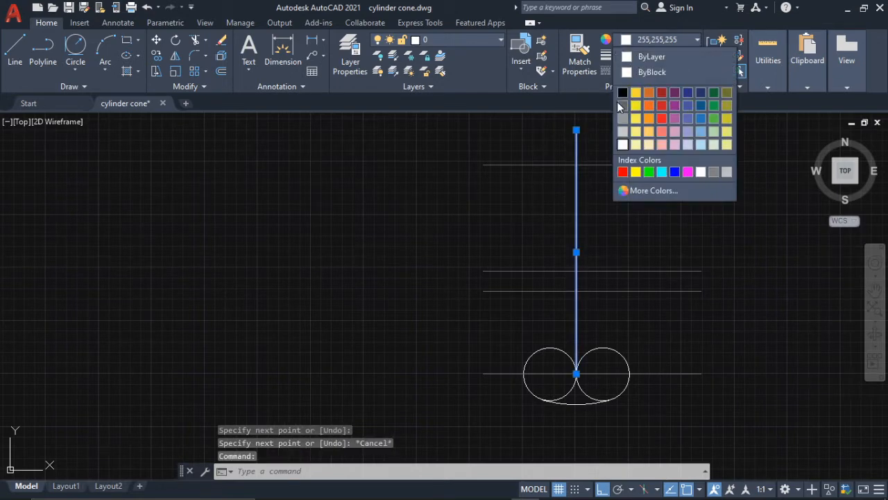
left_click(622, 104)
key("Escape")
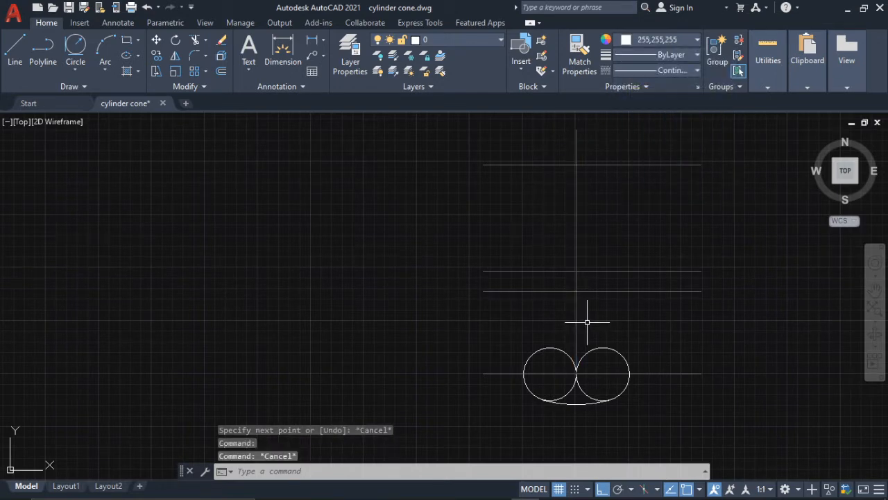
- Check the angles of the body's side lines in the guitar reference in Photos and return to AutoCAD
middle_click_drag(581, 359, 584, 304)
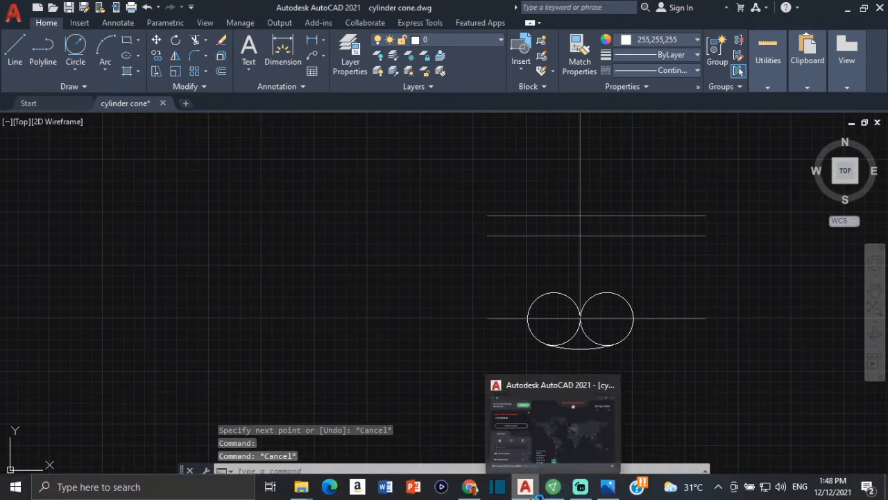
left_click(608, 487)
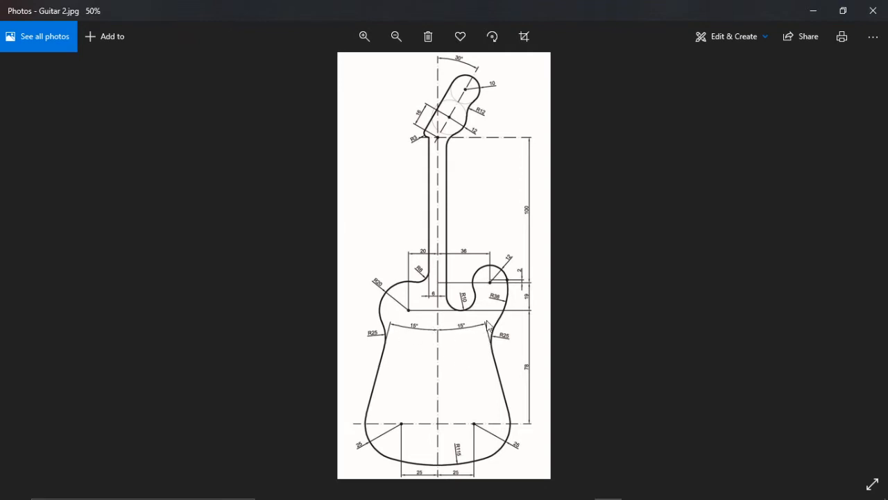
mouse_move(483, 497)
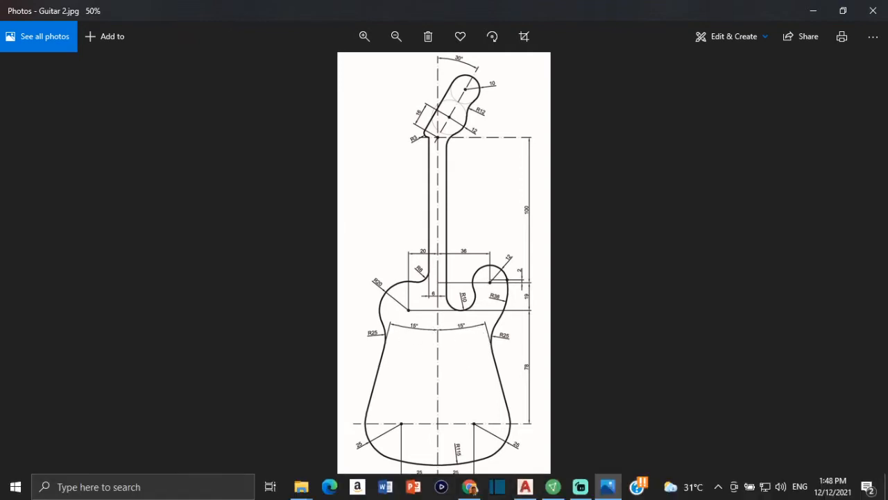
left_click(532, 488)
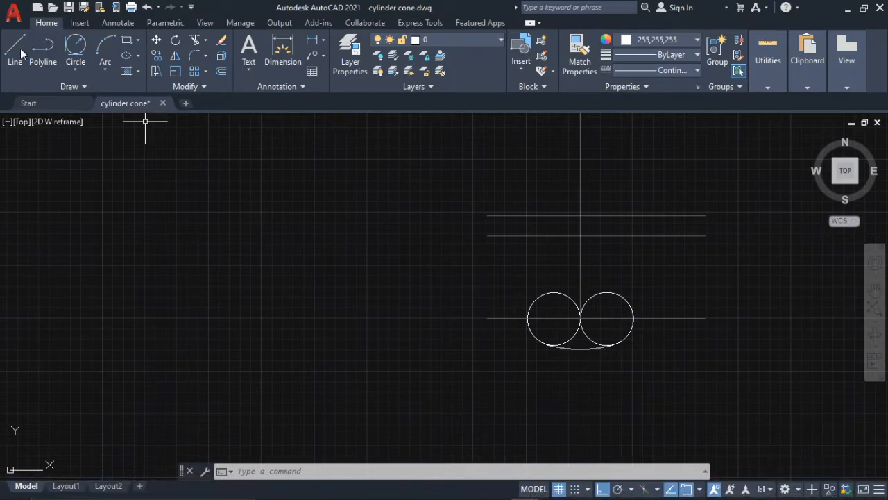
- Draw a vertical polyline from the outer quadrant of the right base circle upward, ending between the two upper grey horizontal lines
left_click(42, 47)
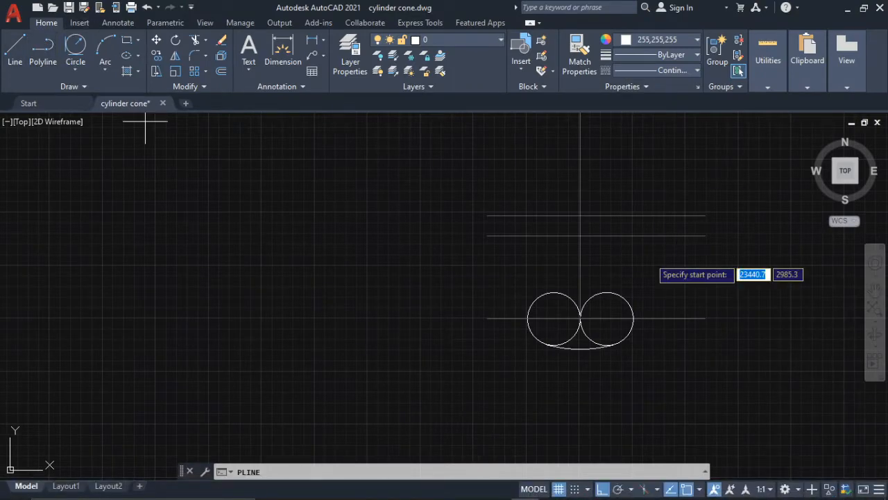
scroll(634, 319, "up", 2)
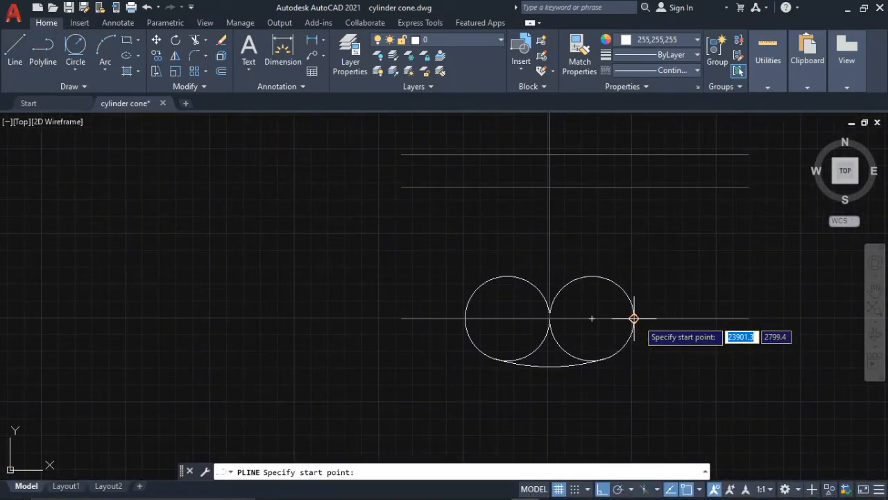
left_click(633, 318)
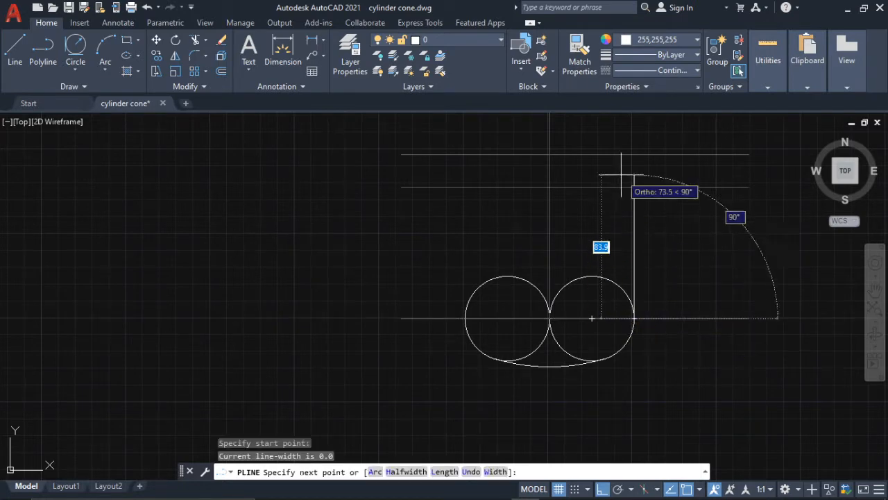
middle_click_drag(630, 184, 642, 234)
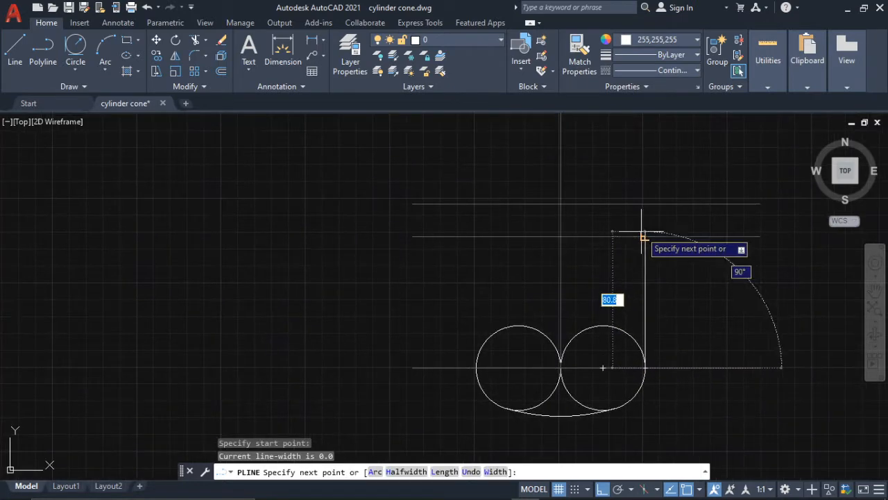
left_click(646, 260)
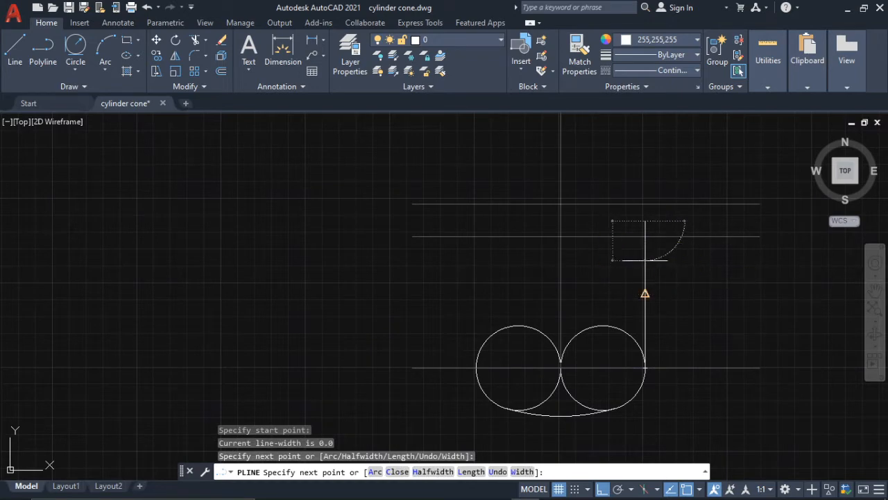
key("Escape")
- Rotate the new vertical line 15 degrees about its lower endpoint so that it leans toward the center line
left_click(646, 253)
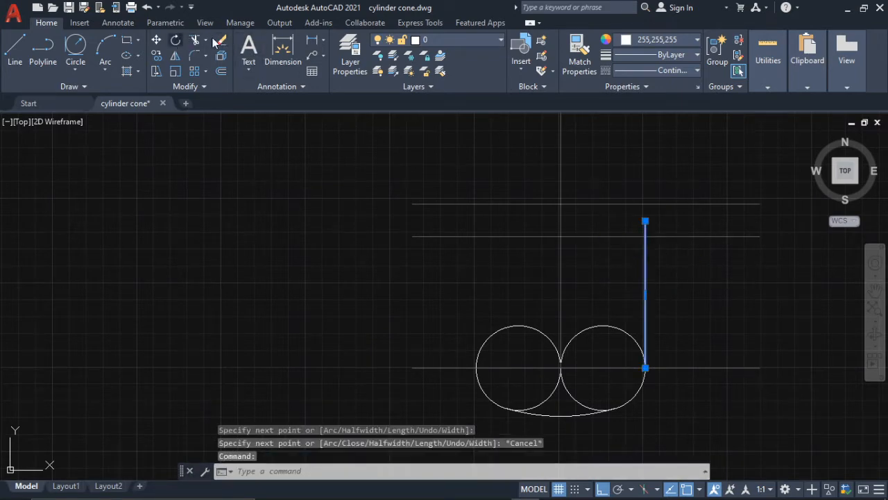
left_click(175, 39)
left_click(645, 368)
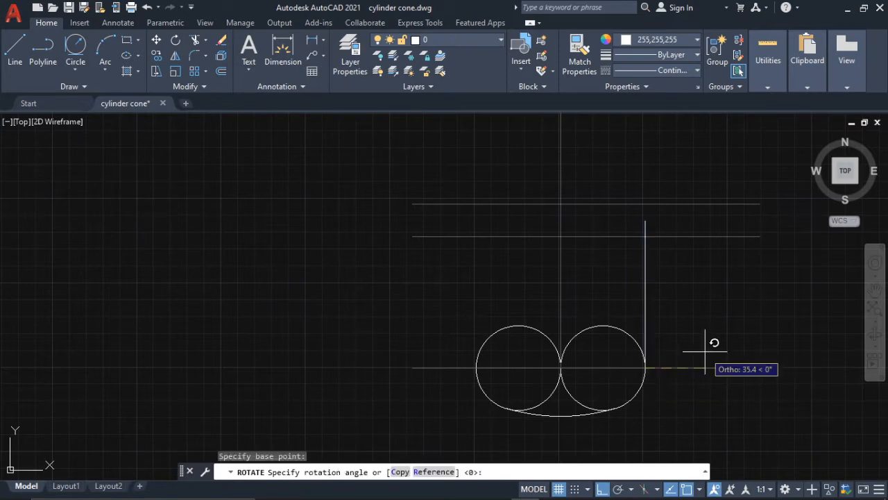
type("15")
key("Return")
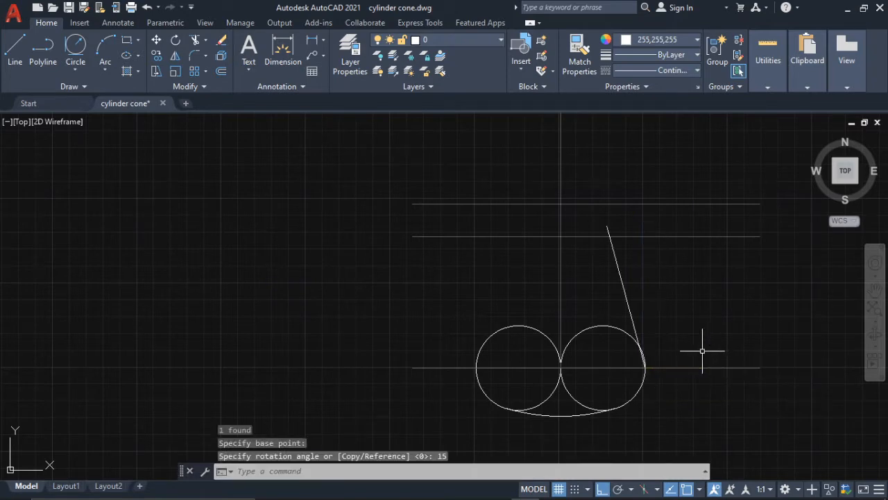
- Stretch the slanted line's lower endpoint up onto the right base circle at the tangent snap point
scroll(642, 363, "up", 8)
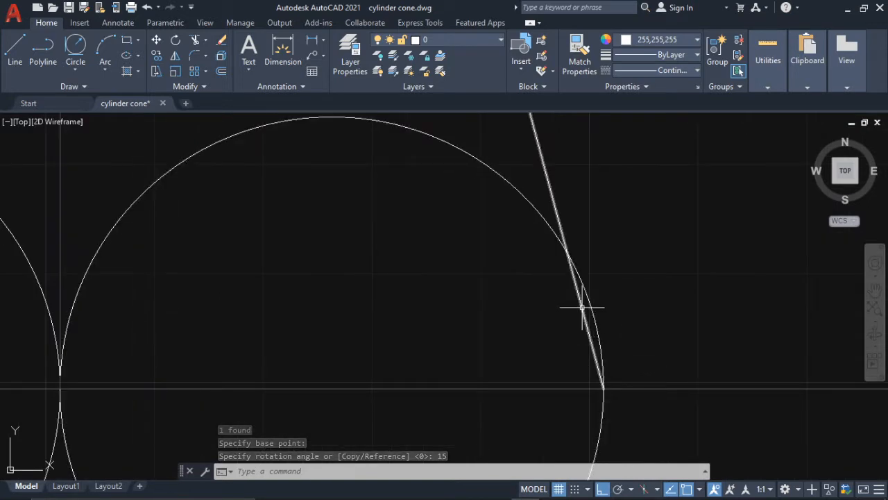
left_click(583, 306)
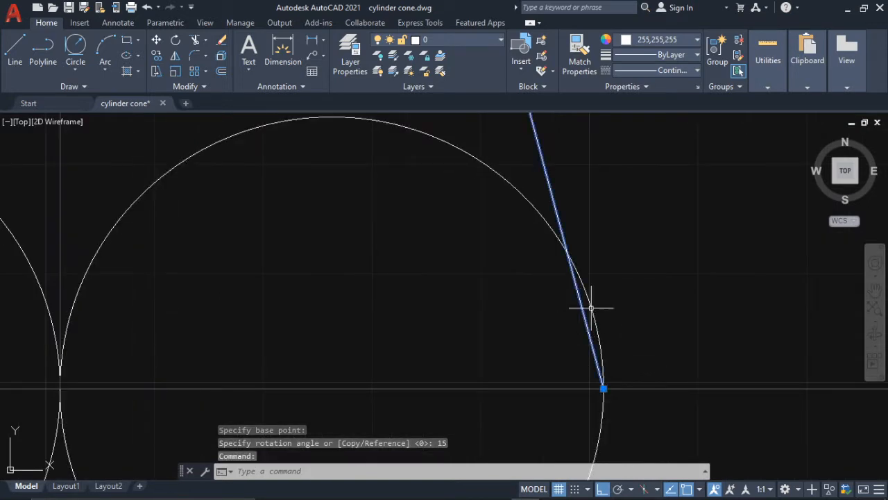
left_click(603, 388)
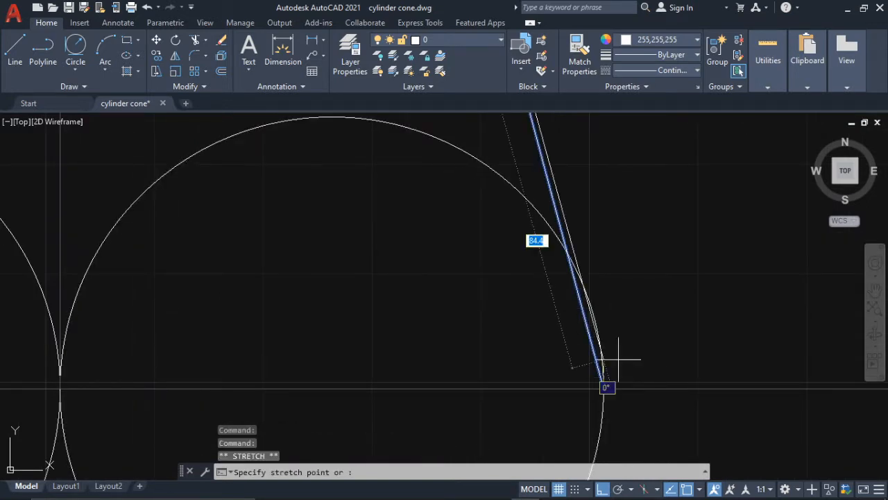
left_click(594, 314)
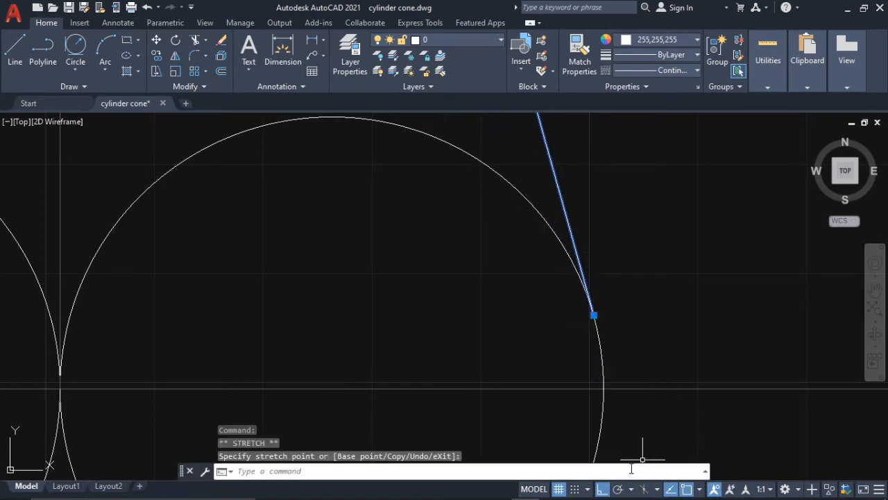
- Turn on the Nearest object snap and deselect the slanted line
left_click(700, 490)
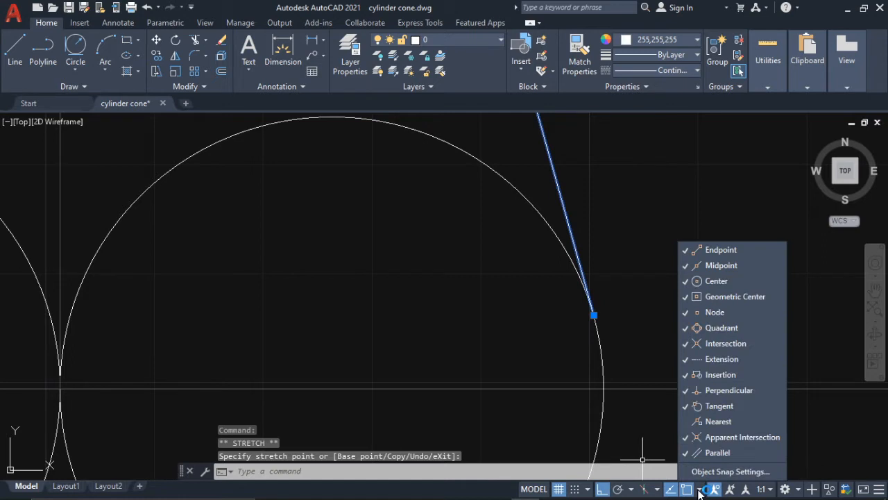
left_click(715, 421)
scroll(630, 250, "down", 5)
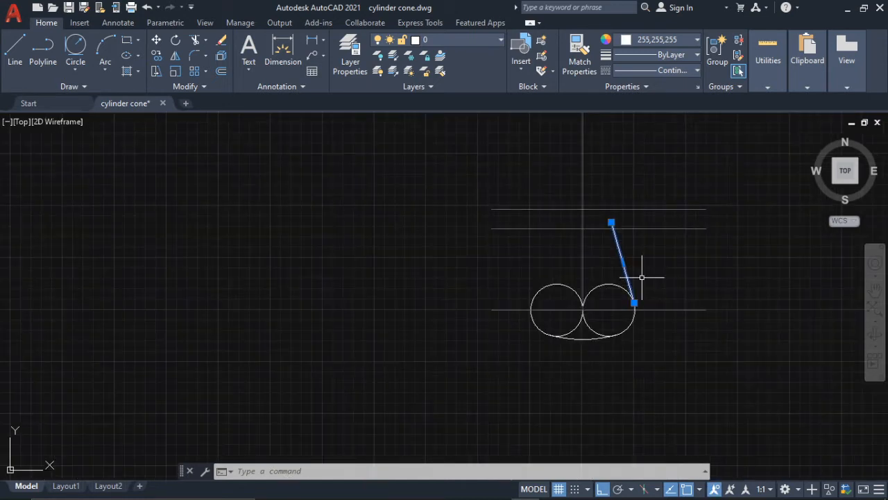
key("Escape")
- Mirror the slanted side line across the vertical center line, keeping the source line
scroll(616, 305, "up", 2)
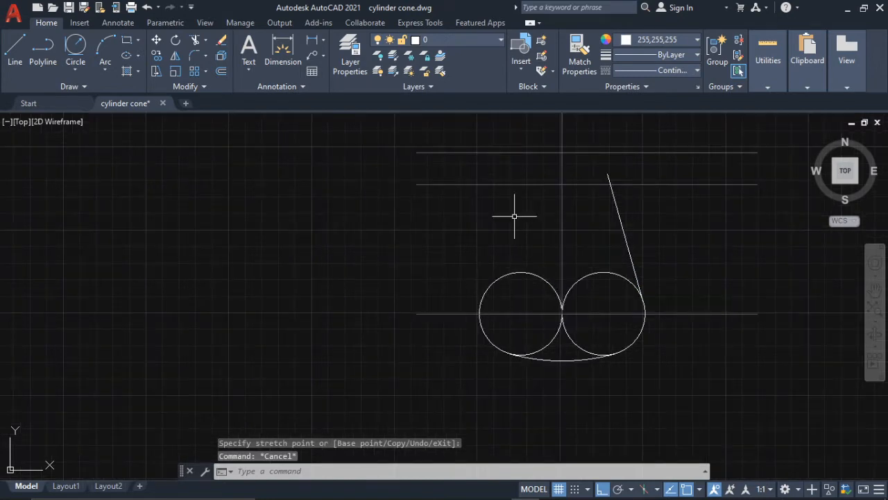
left_click(626, 238)
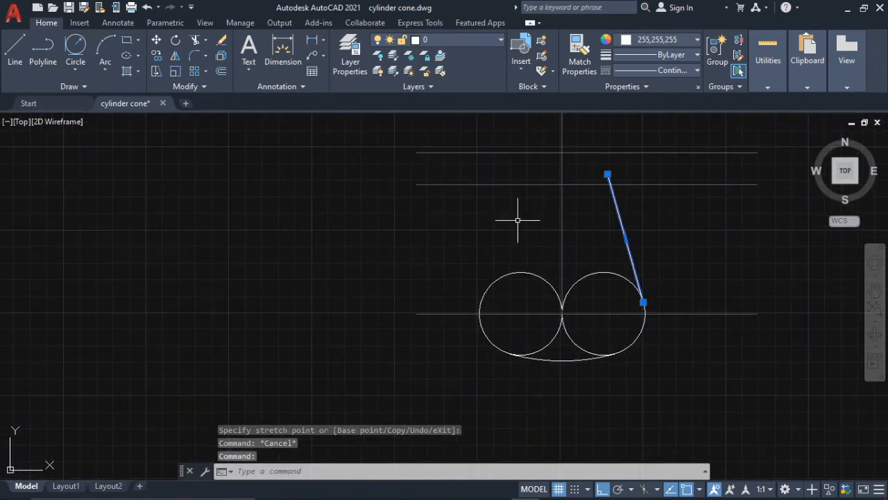
left_click(175, 59)
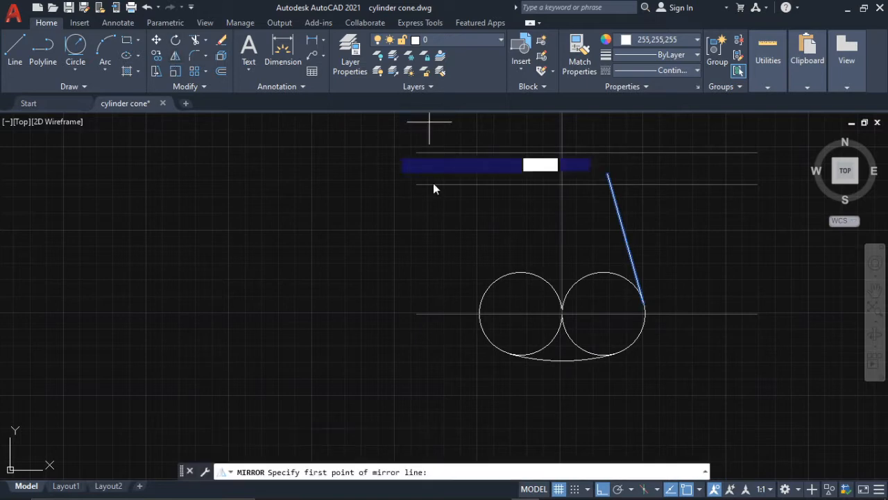
left_click(562, 313)
middle_click_drag(574, 104, 575, 197)
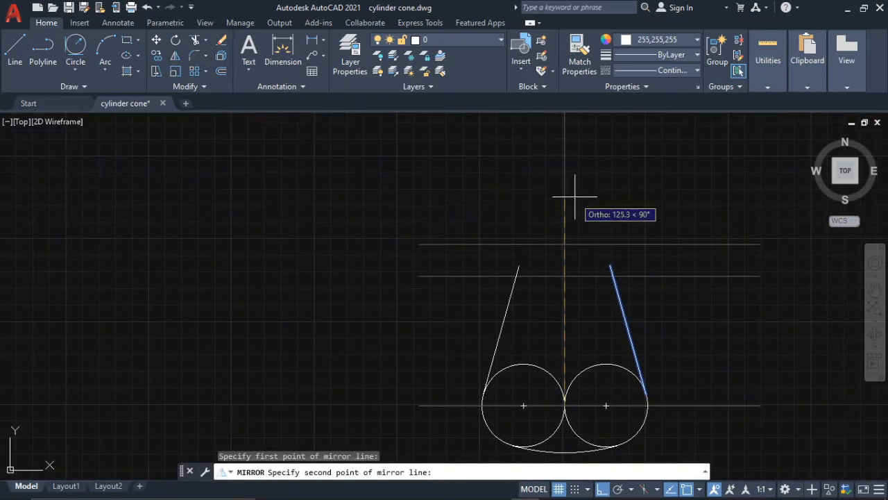
left_click(575, 196)
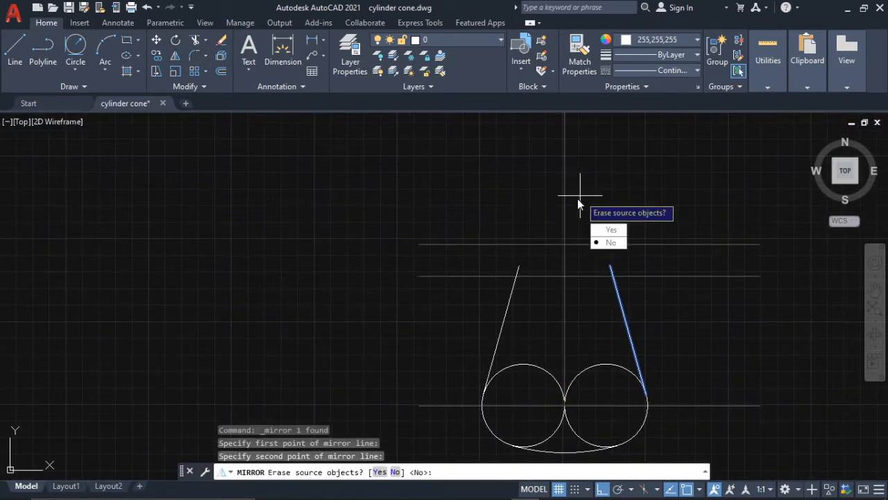
left_click(609, 242)
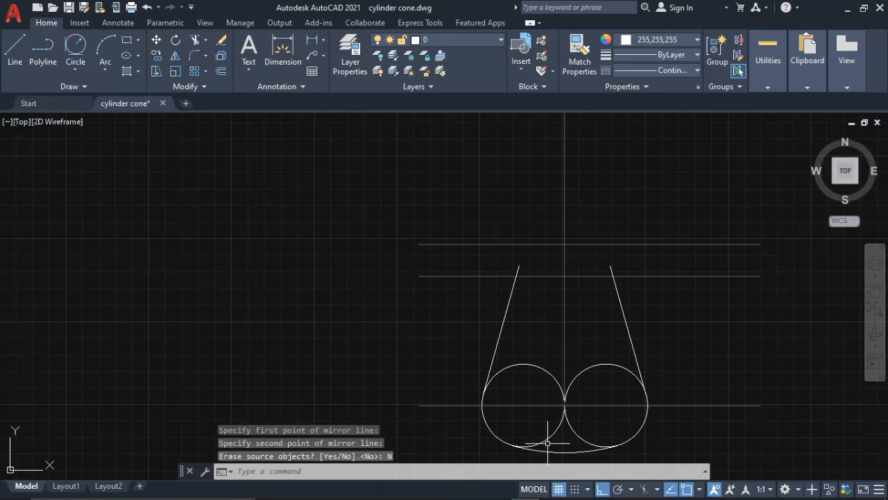
- Check the center position and radius of the left shoulder arc in the guitar reference in Photos and return to AutoCAD
left_click(608, 487)
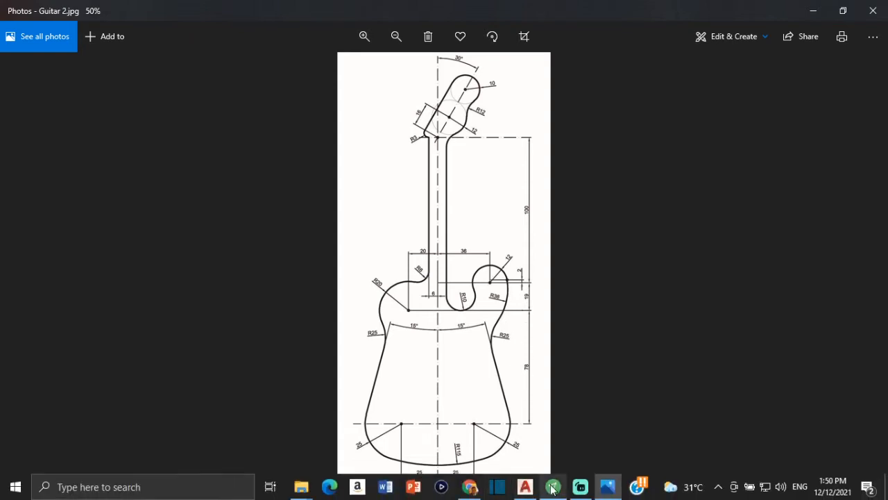
mouse_move(555, 490)
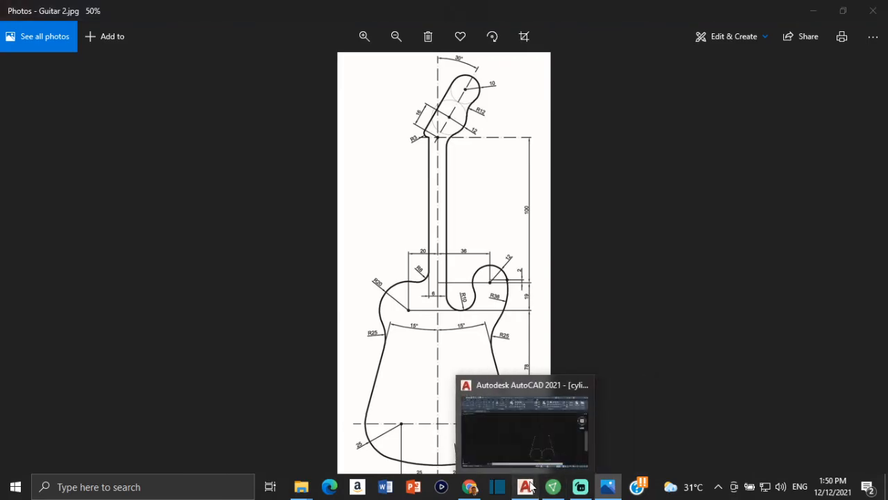
left_click(525, 486)
- Offset the vertical center line 20 units to the left to mark the center of the left shoulder
type("o")
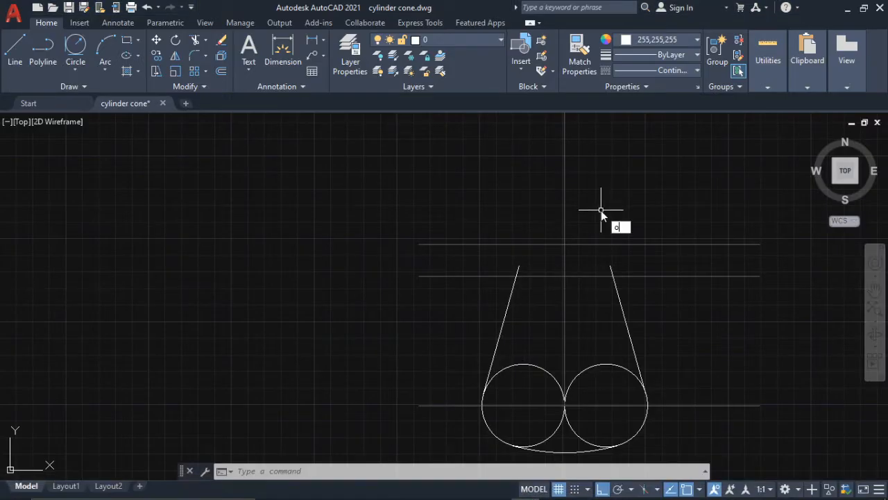
type("ff")
key("Return")
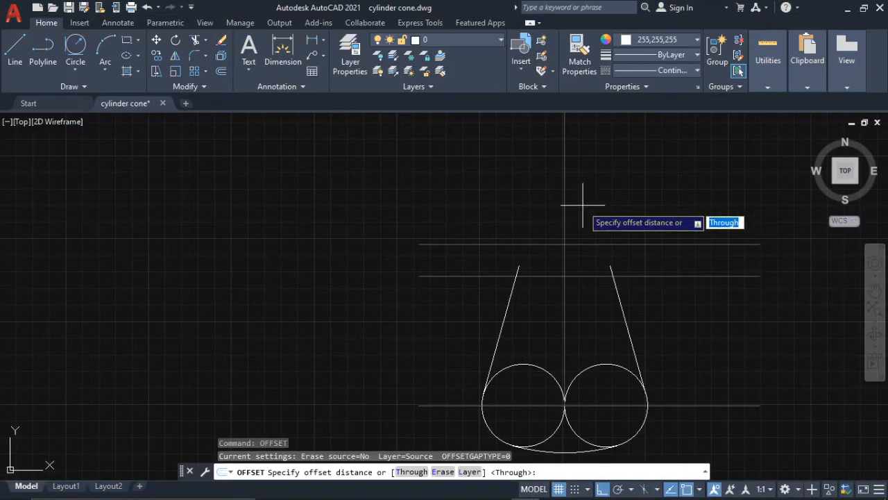
type("2")
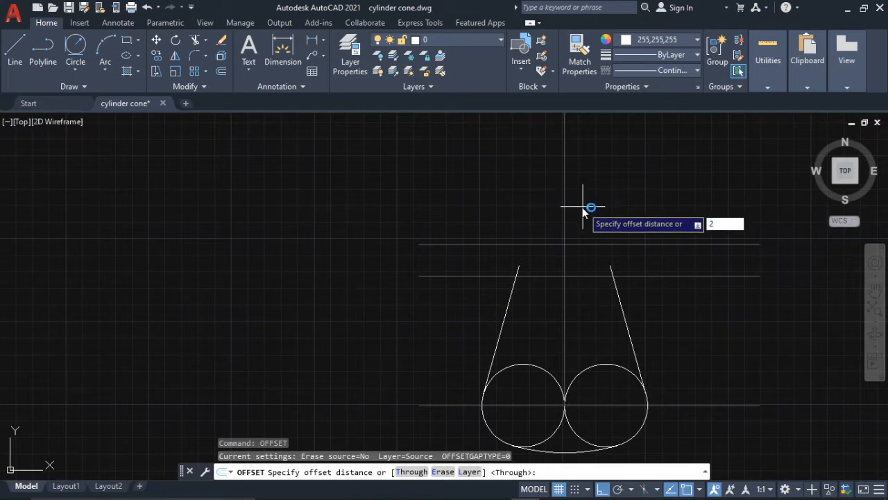
type("0")
key("Return")
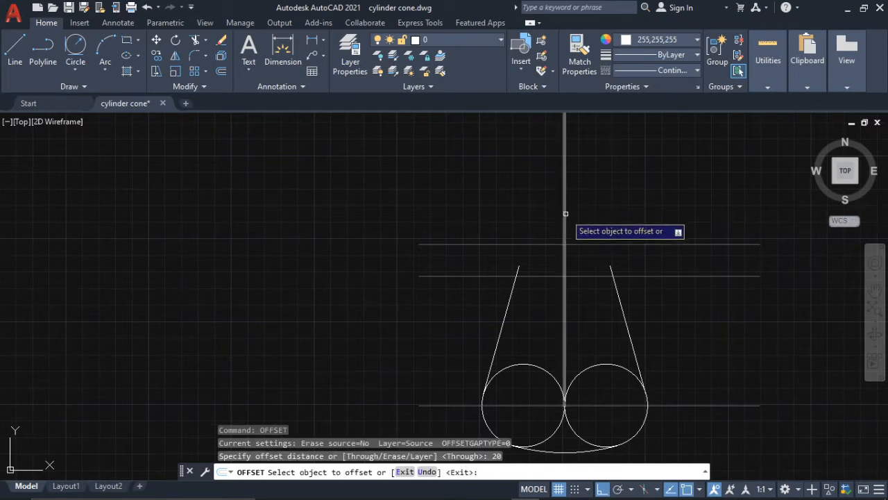
left_click(566, 214)
left_click(486, 199)
key("Escape")
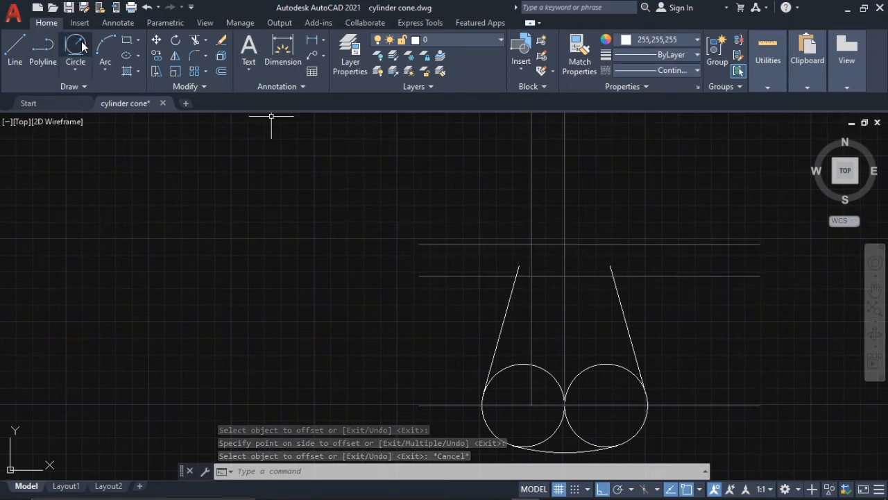
- Draw a circle of radius 20 centered where the offset vertical line crosses the lower of the two upper grey horizontal lines
left_click(69, 70)
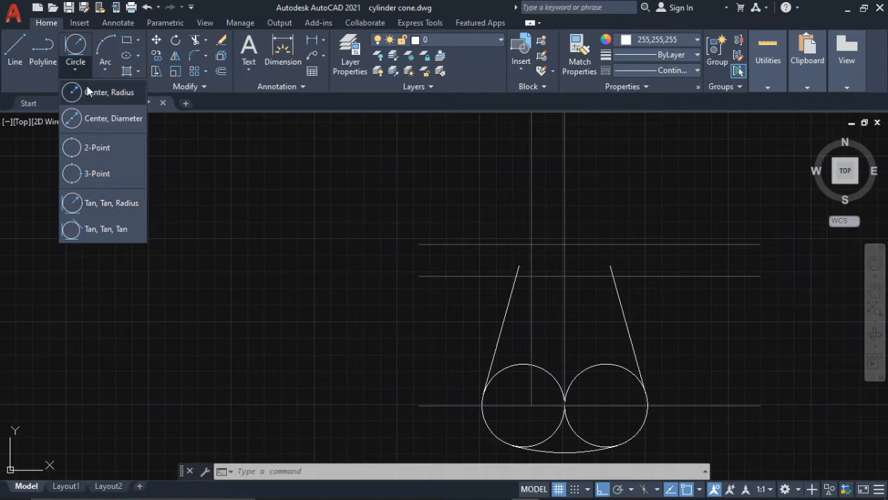
left_click(86, 88)
scroll(495, 261, "up", 4)
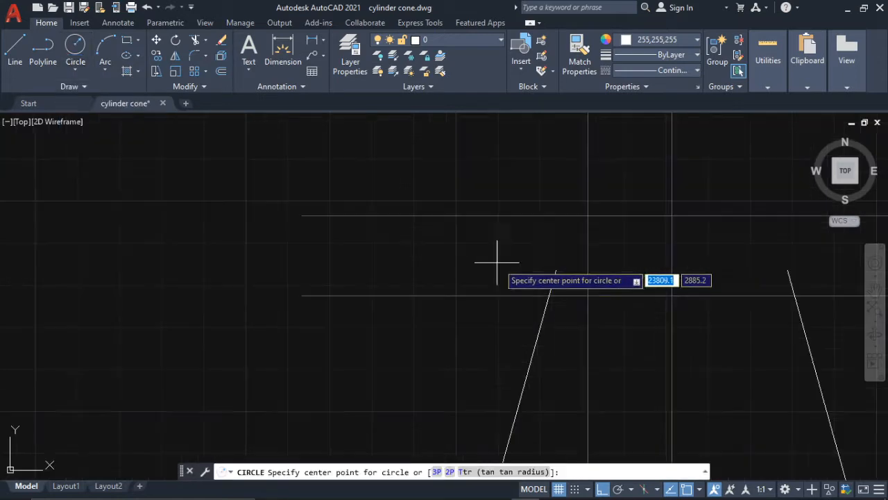
left_click(587, 296)
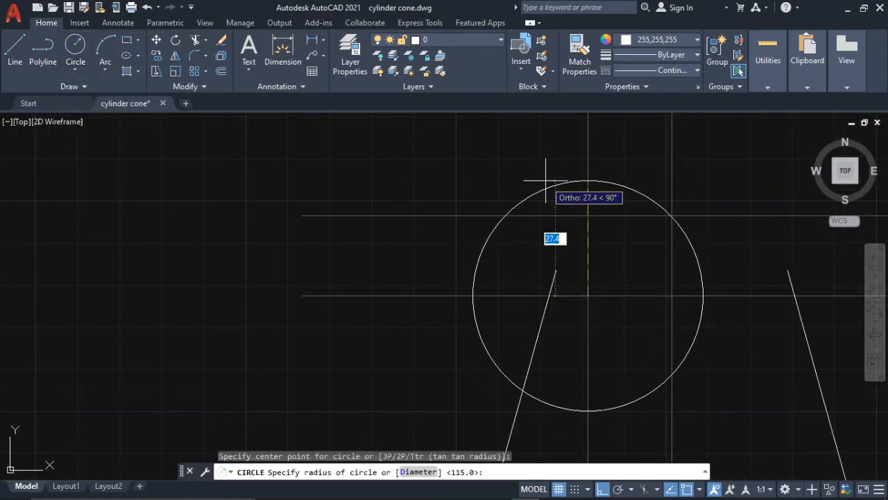
type("20")
key("Return")
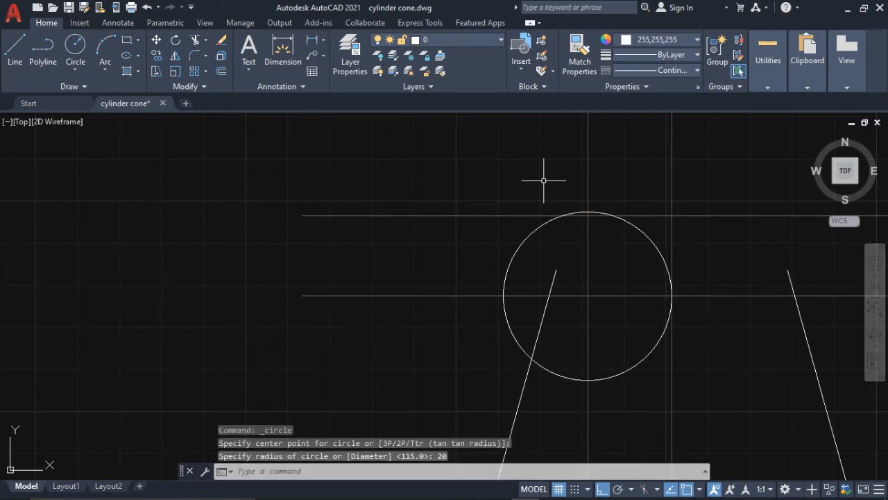
- Draw a radius 25 circle tangent to the lower left of the left shoulder circle and to the left slanted side line
scroll(543, 180, "down", 5)
scroll(548, 238, "up", 3)
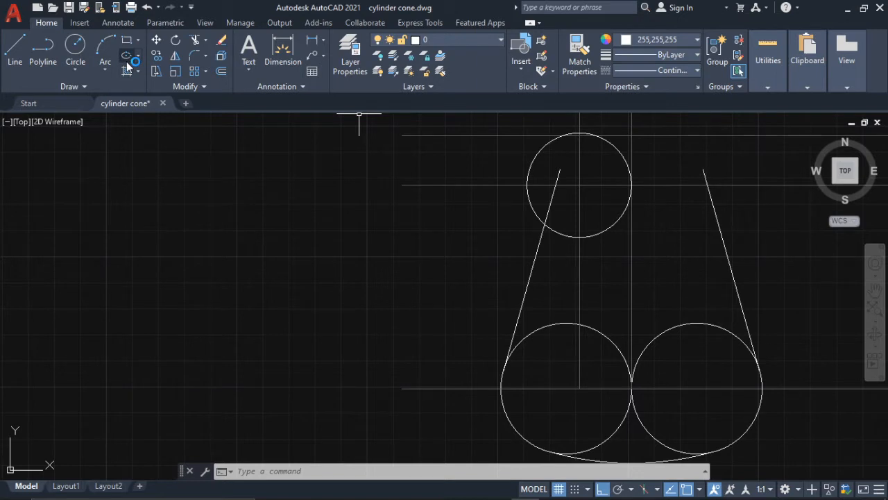
left_click(85, 67)
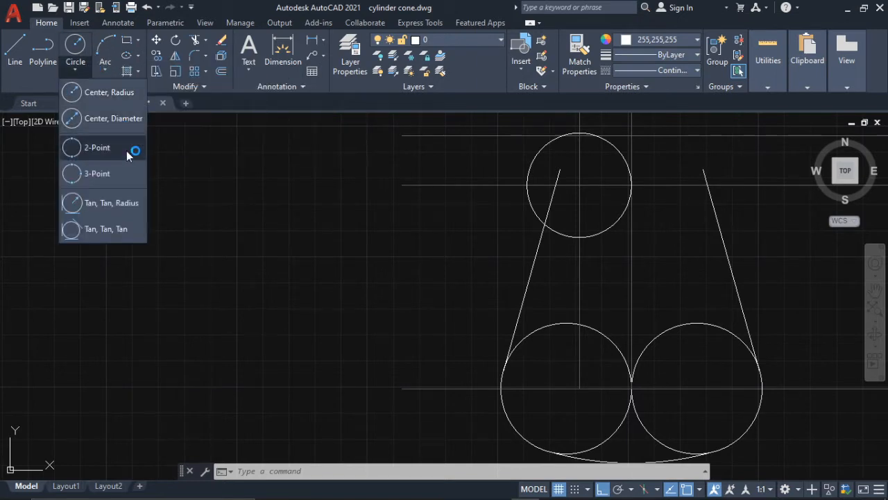
left_click(115, 203)
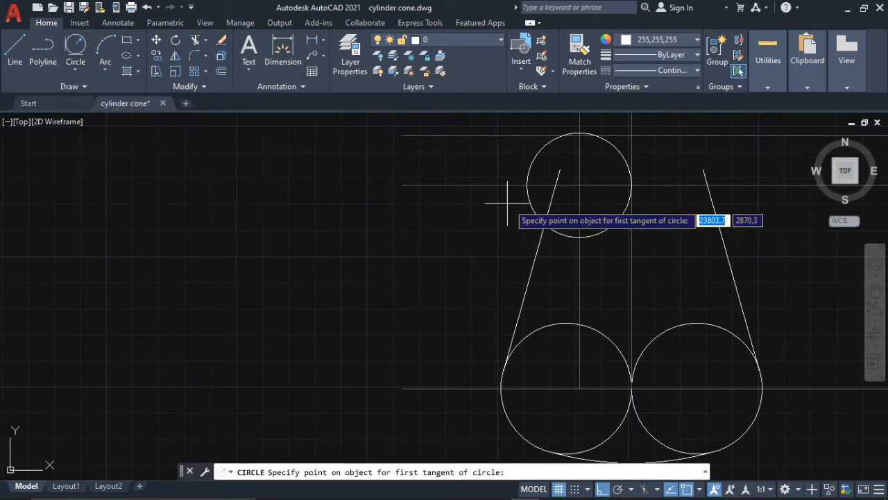
left_click(528, 201)
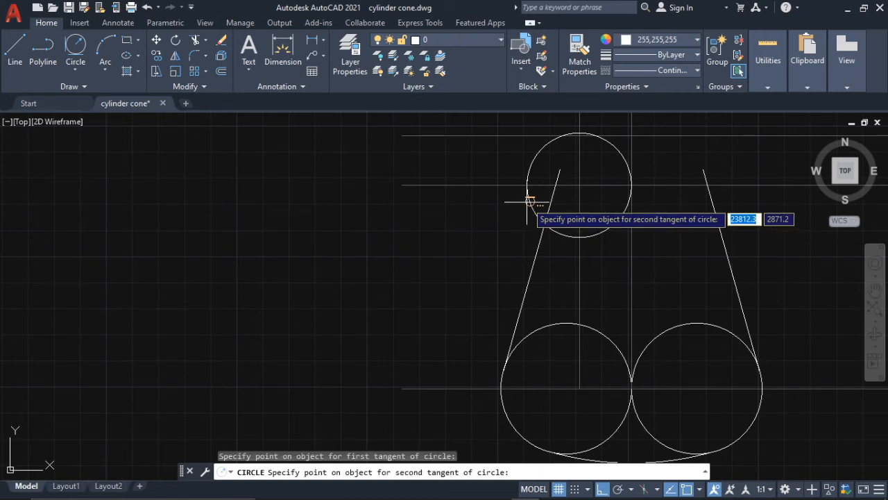
left_click(540, 237)
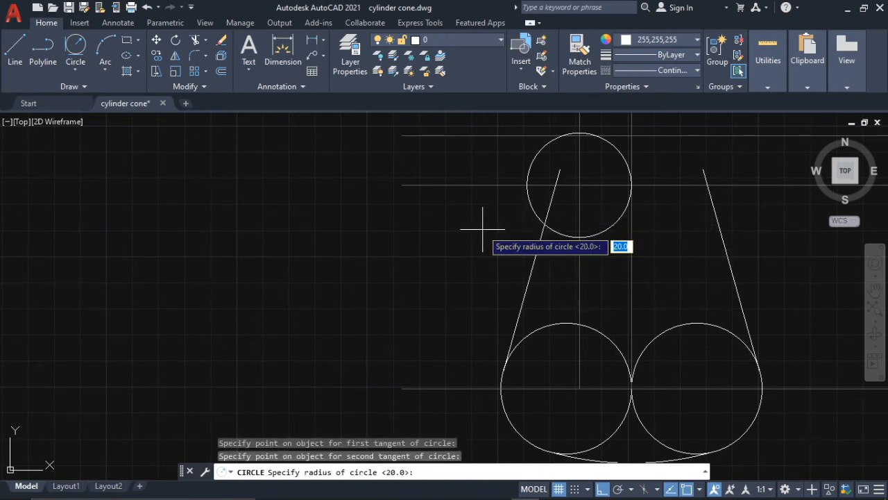
type("25")
key("Return")
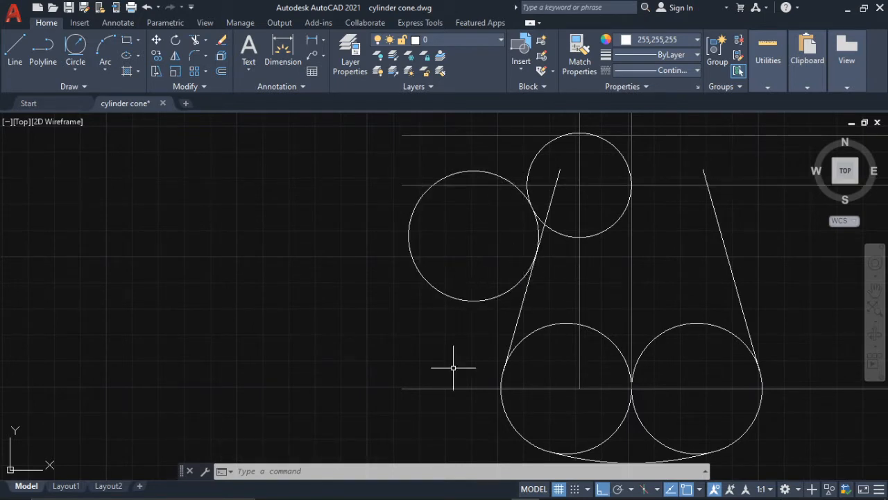
- Check the waist arc radii on both sides of the guitar reference in Photos and return to AutoCAD
mouse_move(565, 492)
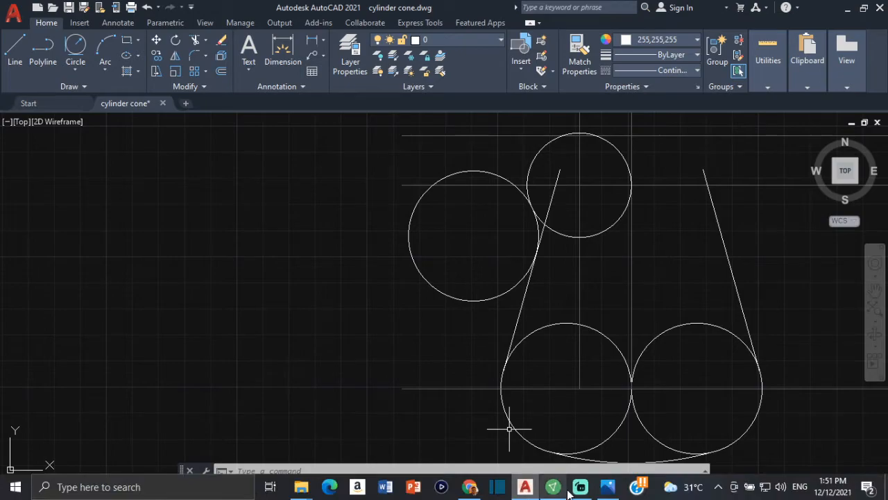
left_click(606, 490)
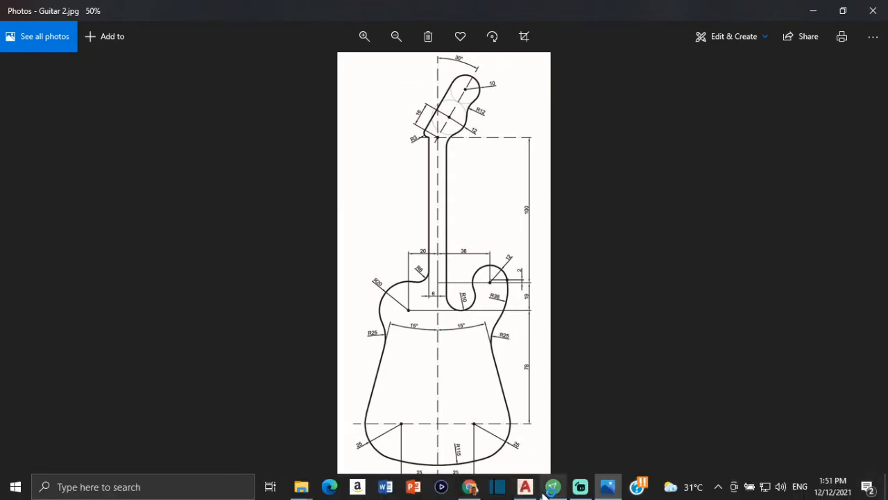
left_click(527, 488)
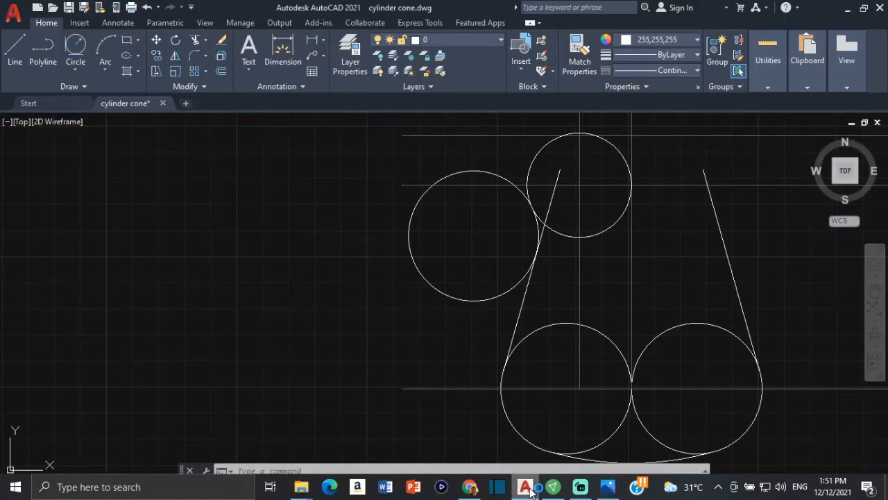
- Mirror the radius 25 tangent circle across the vertical center line, keeping the source circle
left_click(484, 172)
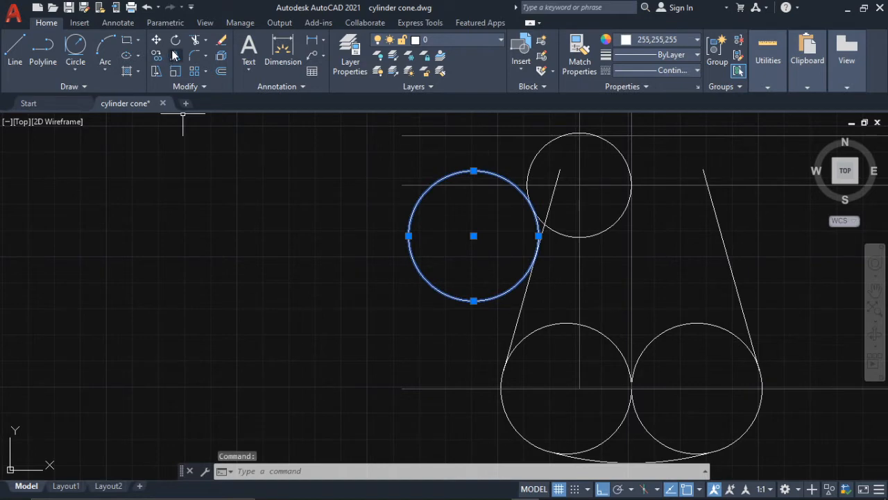
left_click(174, 55)
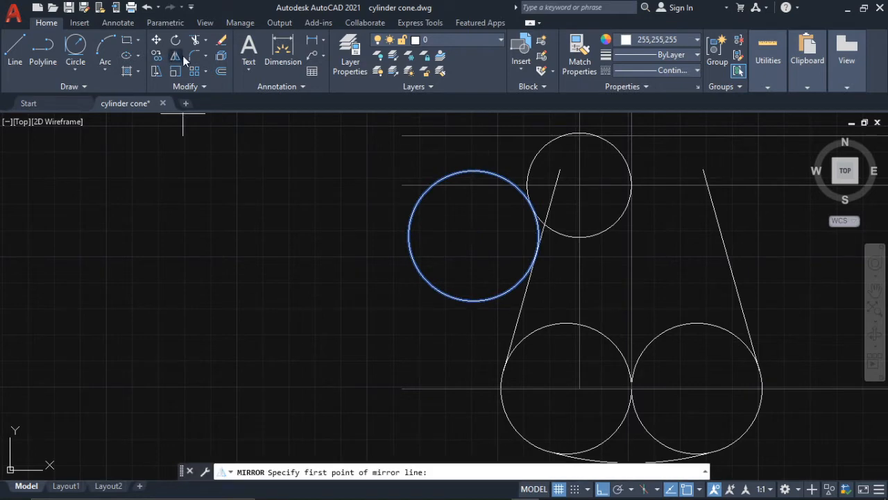
left_click(631, 387)
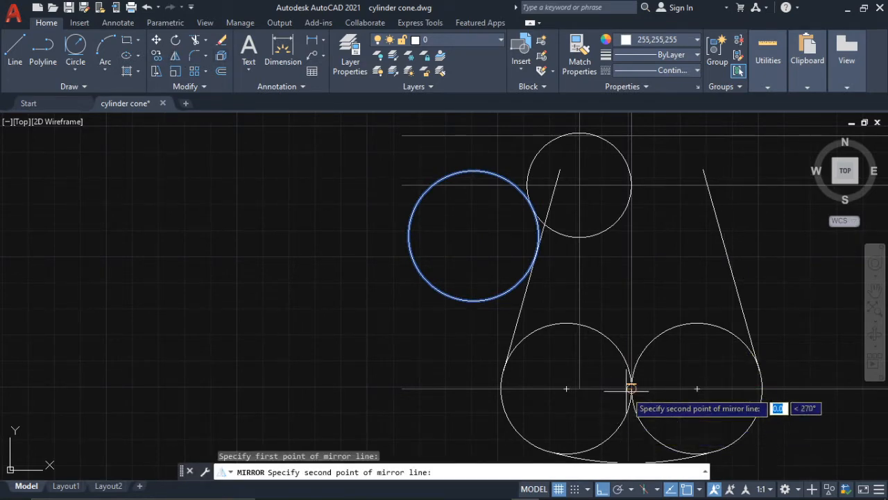
middle_click_drag(631, 388, 612, 333)
left_click(616, 428)
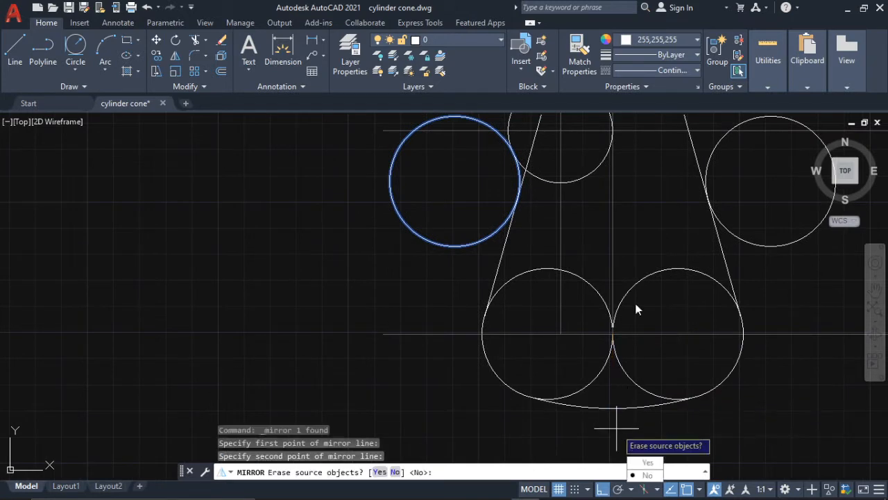
middle_click_drag(656, 222, 604, 281)
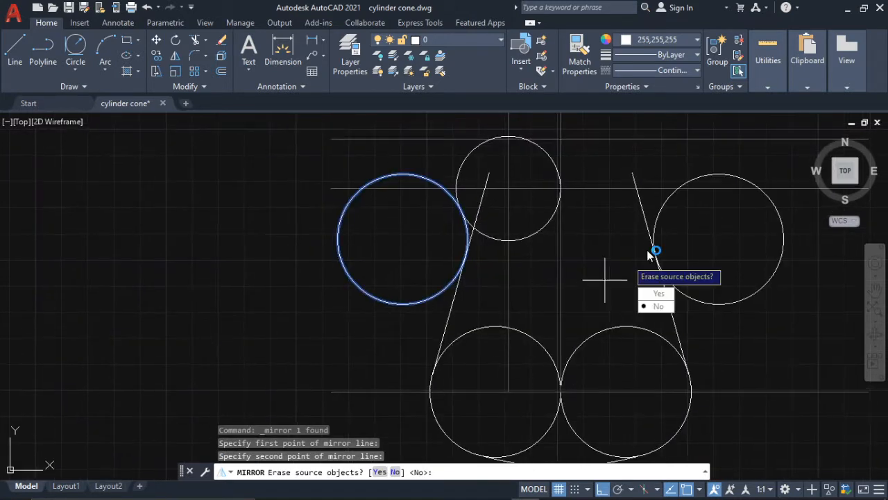
left_click(660, 308)
- Trim the left tangent circle to the short arc joining the shoulder circle and side line, and delete its leftover upper arc
scroll(616, 198, "down", 3)
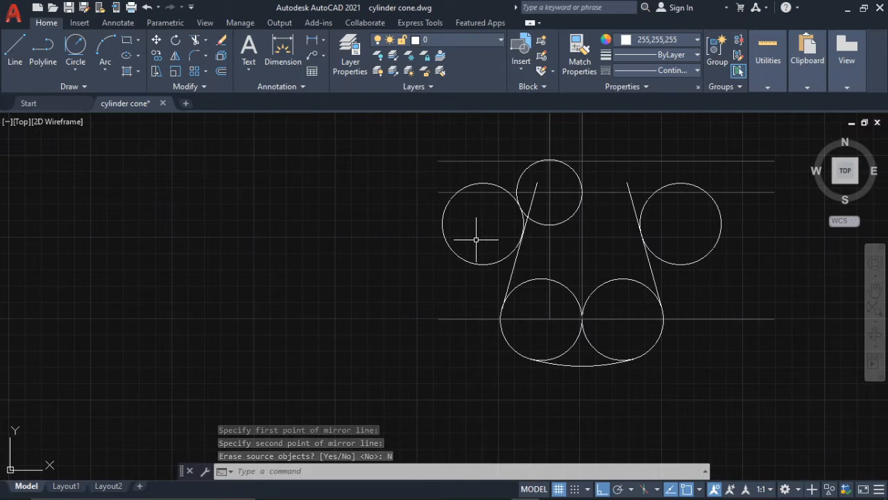
type("tr")
key("Return")
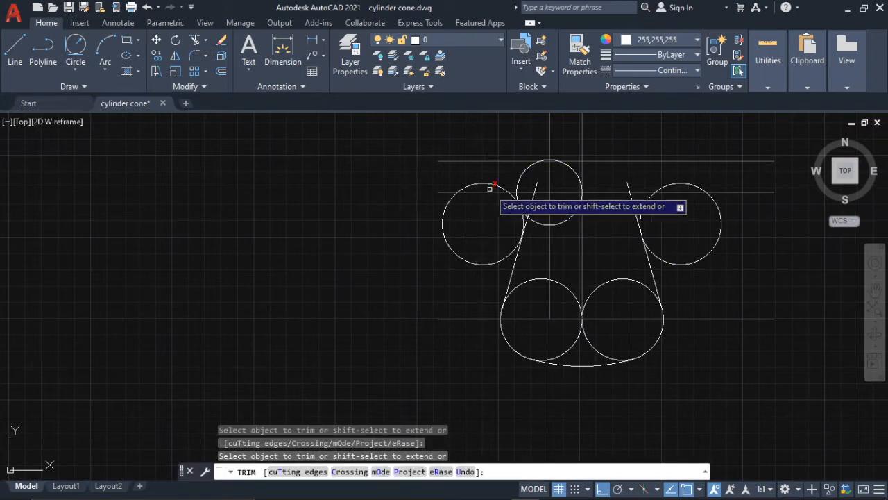
scroll(505, 190, "up", 4)
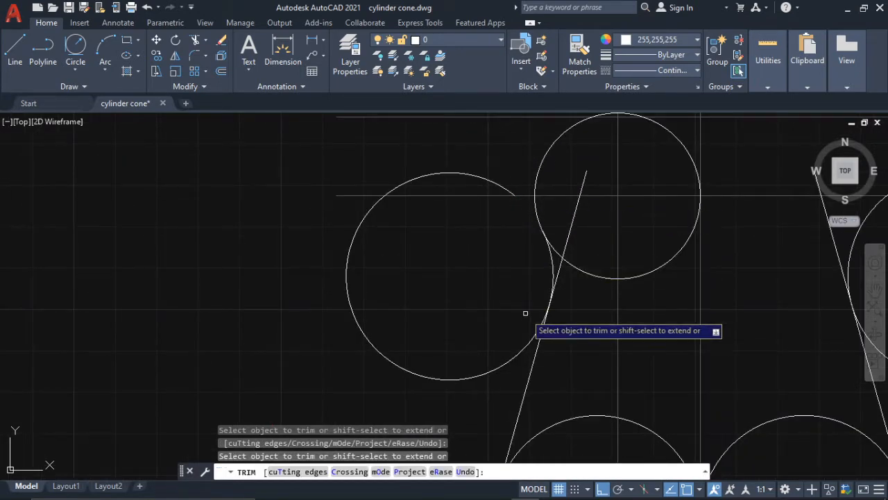
left_click(522, 350)
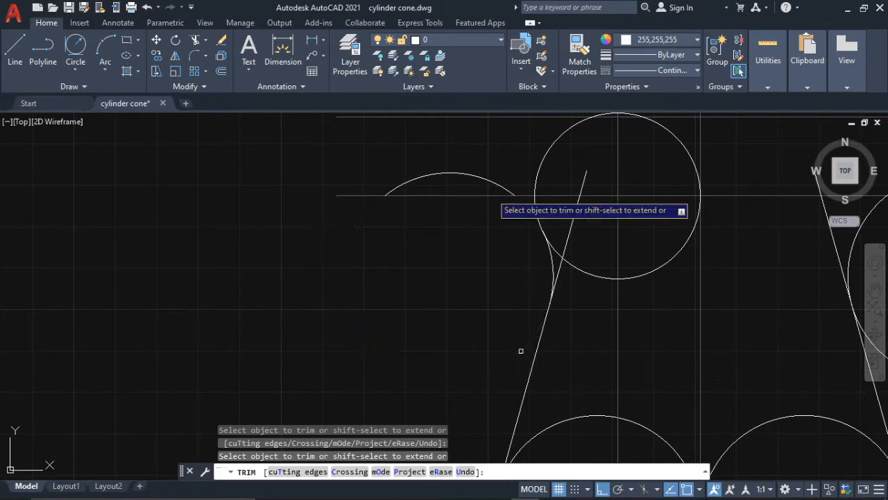
key("Escape")
left_click(477, 167)
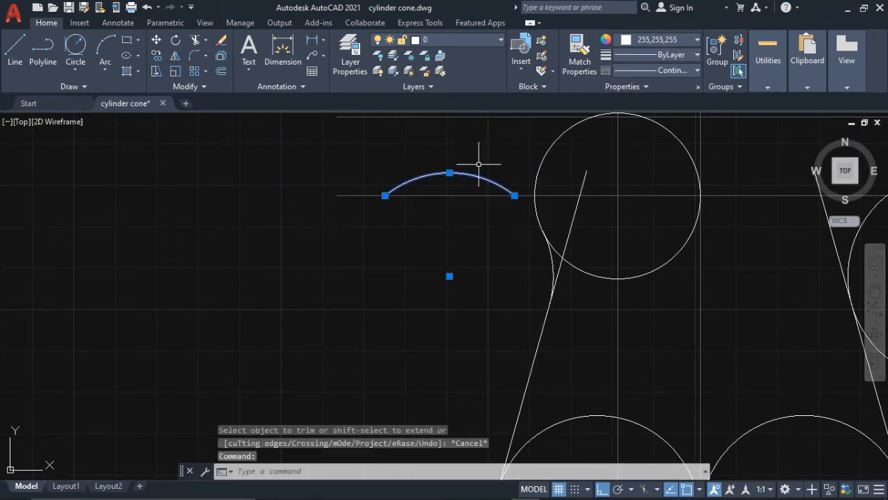
key("Delete")
- Delete the grey vertical construction line through the center of the left shoulder circle
left_click(620, 166)
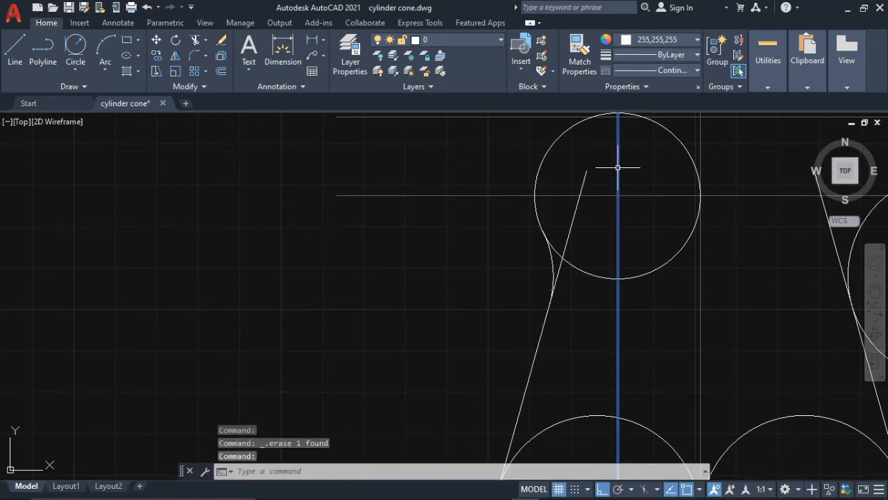
scroll(620, 182, "down", 3)
middle_click_drag(620, 182, 617, 248)
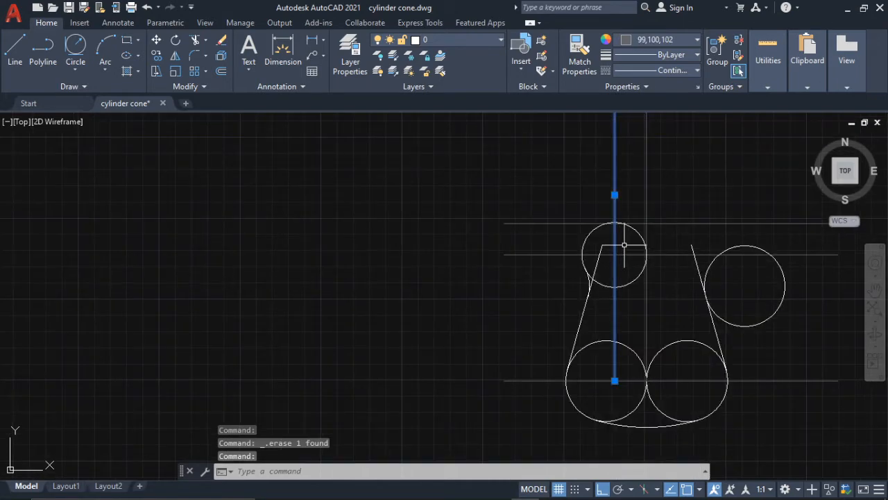
key("Delete")
scroll(635, 222, "down", 2)
scroll(640, 240, "up", 2)
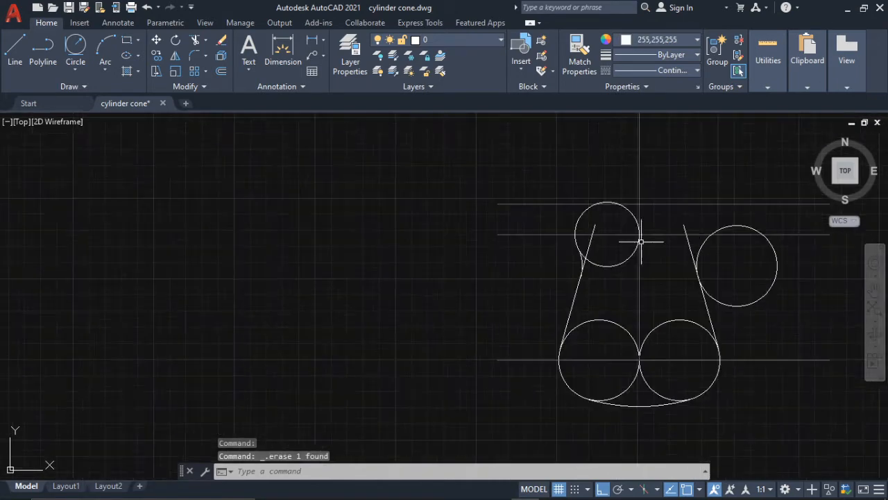
middle_click_drag(659, 207, 619, 195)
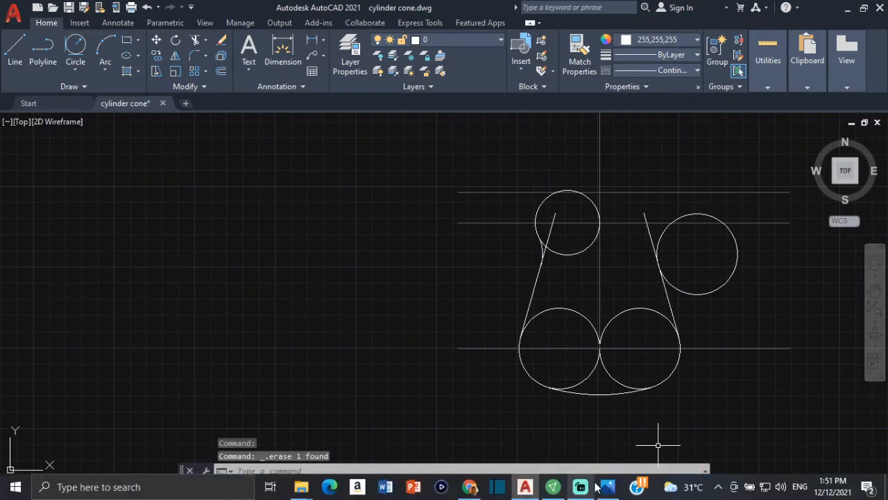
- Check the horizontal center distance of the right horn arc in the guitar reference in Photos and return to AutoCAD
left_click(605, 487)
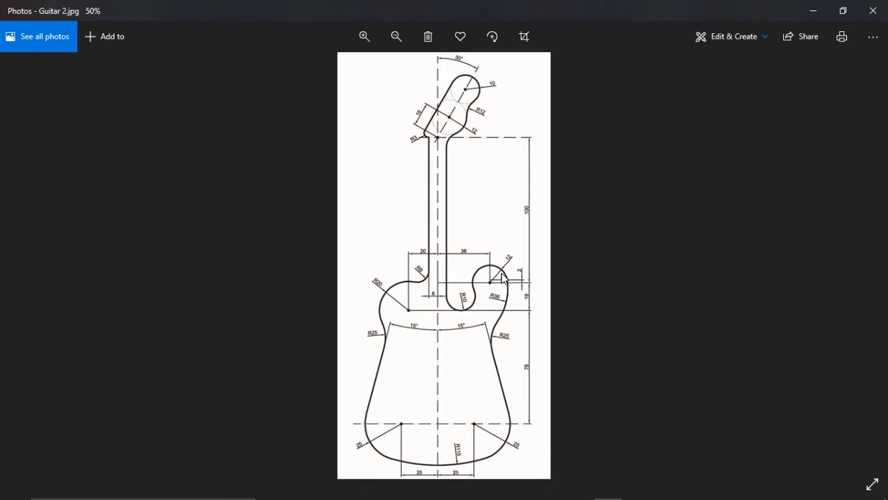
scroll(502, 281, "up", 1)
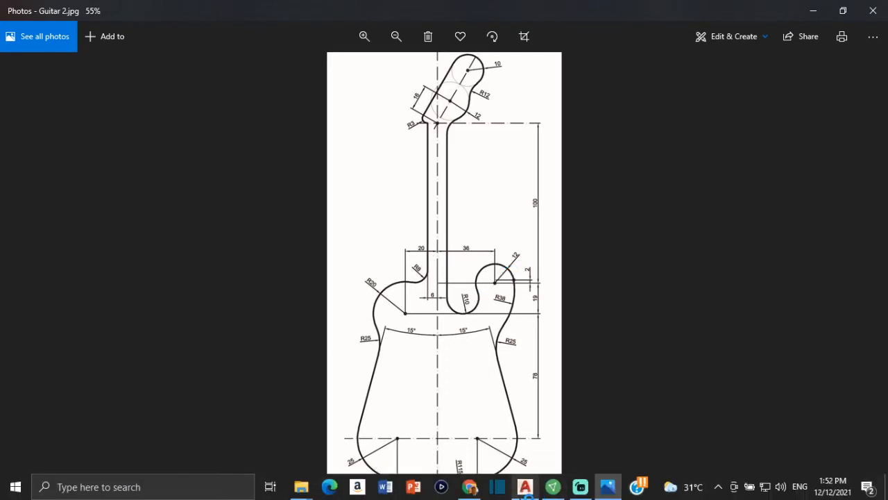
left_click(525, 487)
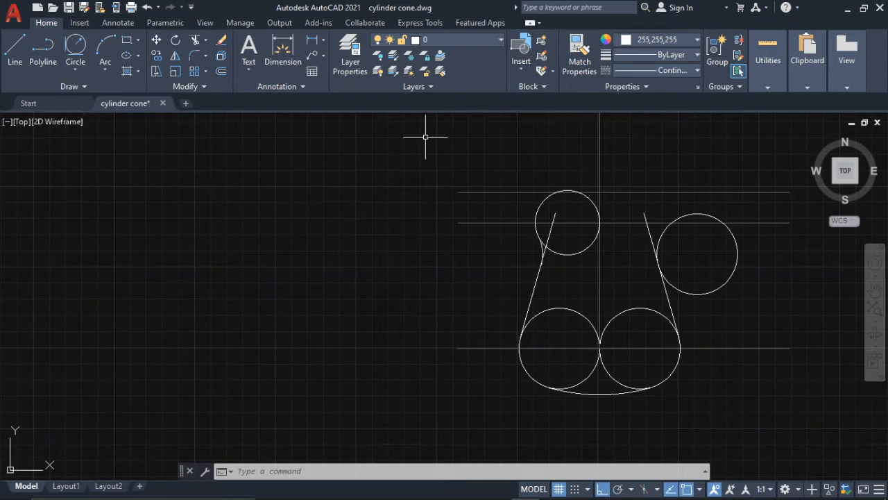
- Offset the vertical center line 36 units to the right to mark the center of the right horn
middle_click_drag(718, 198, 623, 215)
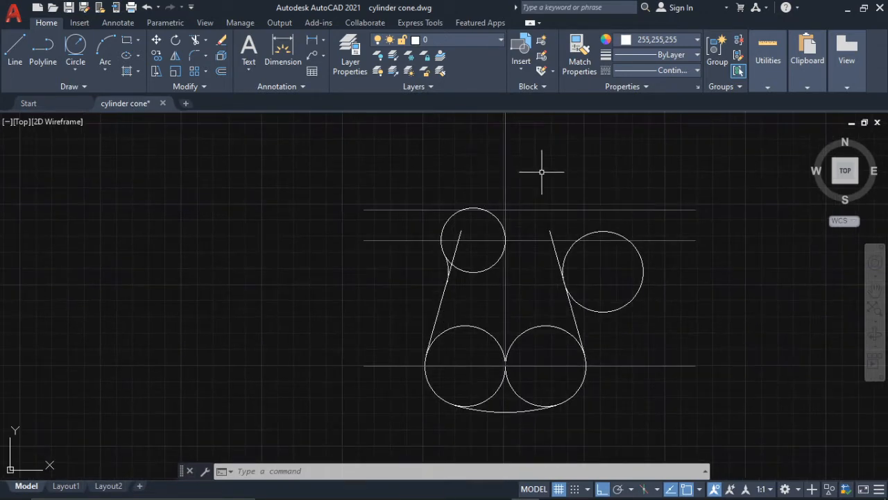
type("ff")
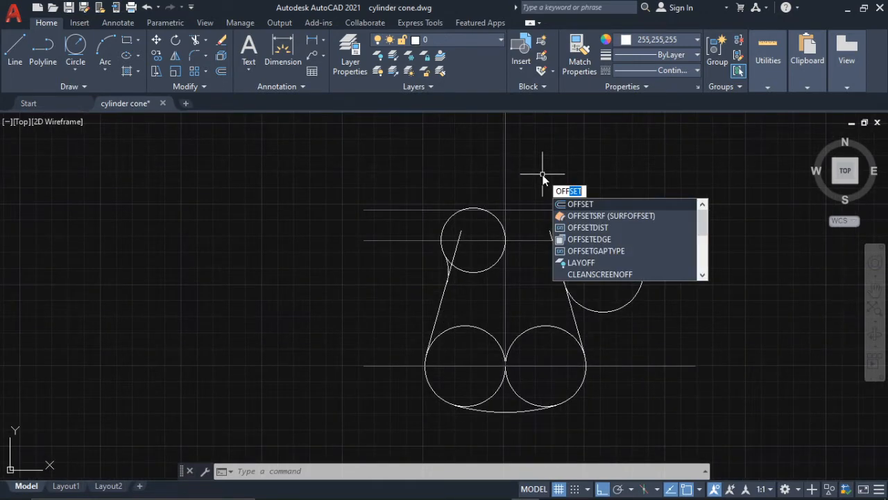
key("Return")
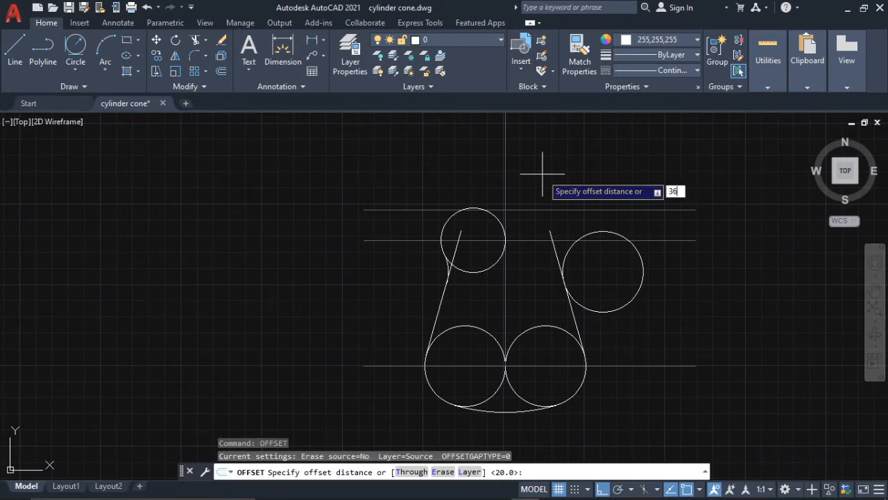
key("Return")
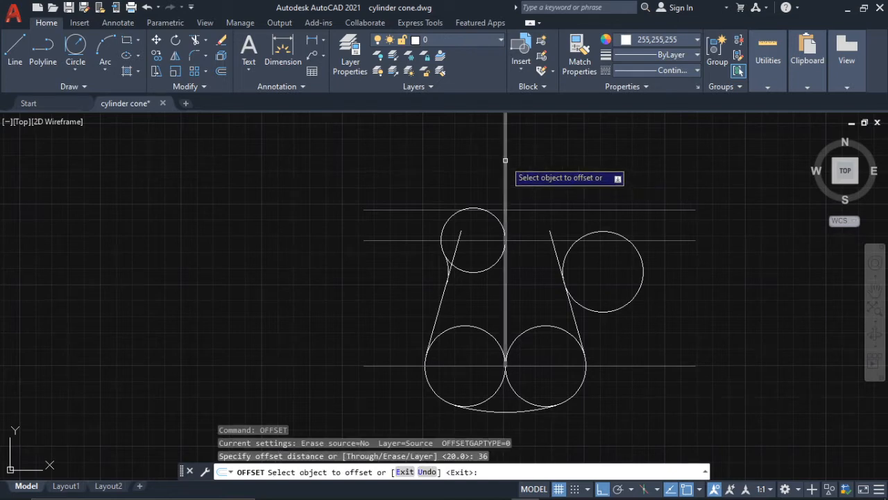
left_click(505, 164)
left_click(660, 174)
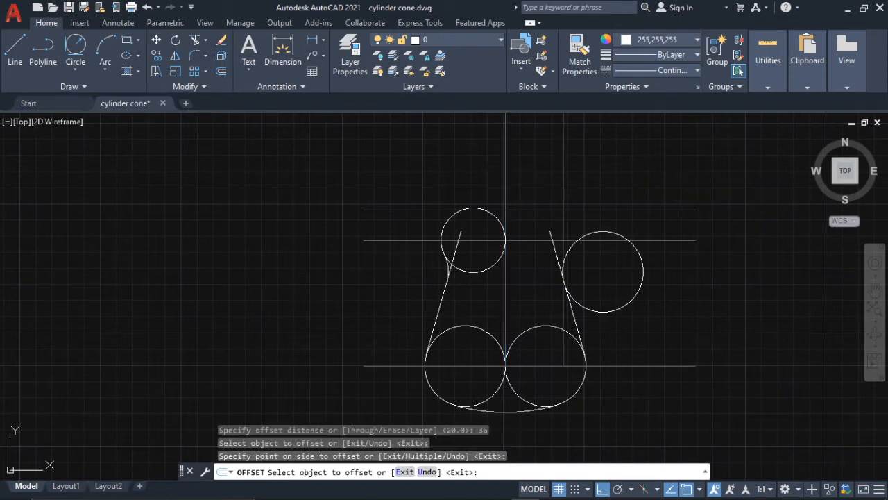
key("Escape")
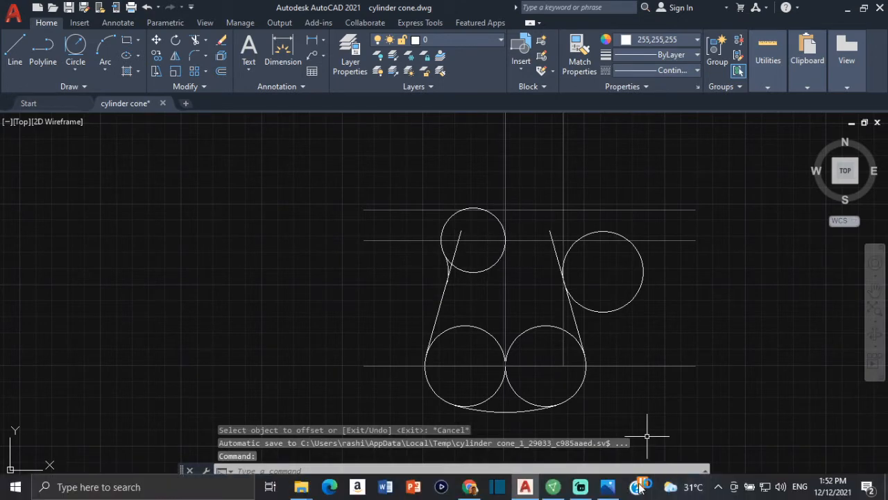
- Check the right horn arc's radius and center height in the guitar reference in Photos and return to AutoCAD
left_click(608, 486)
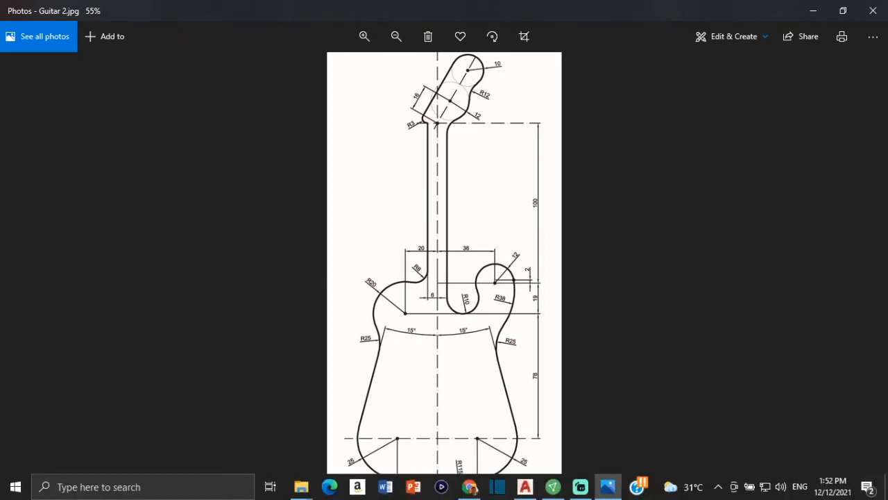
mouse_move(608, 486)
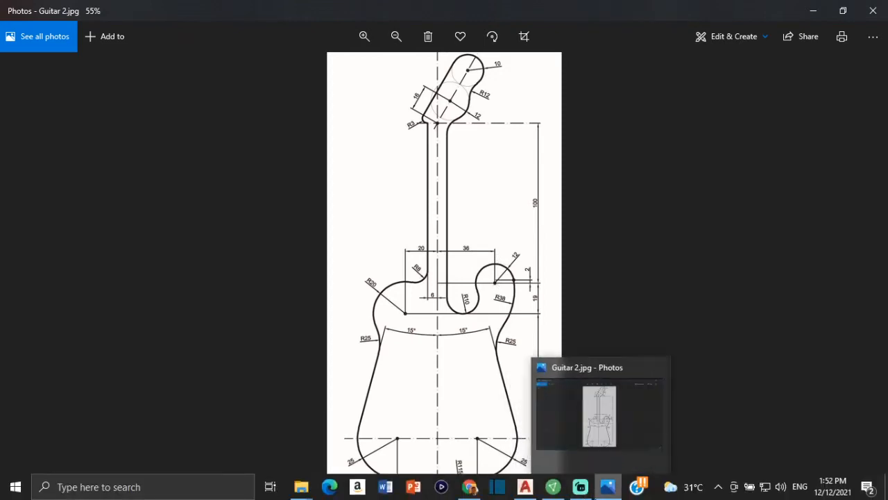
left_click(535, 444)
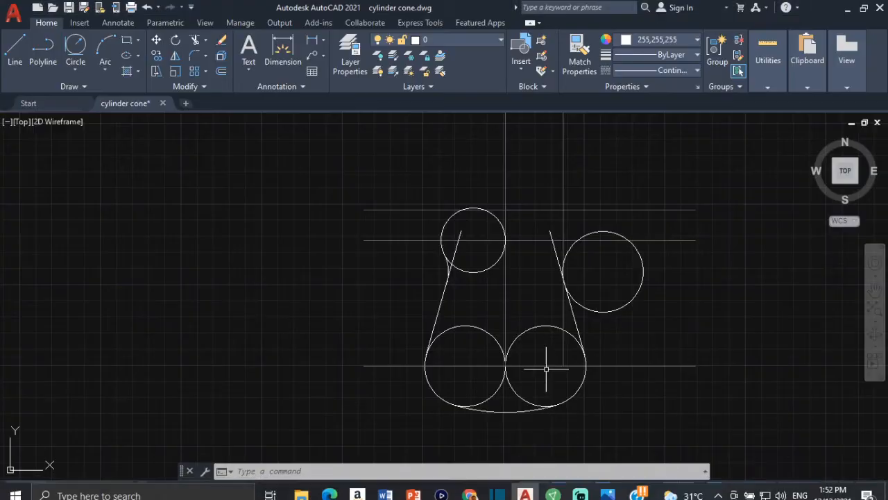
- Draw a circle of radius 12 centered where the right horn's vertical construction line crosses the upper horizontal construction line
left_click(79, 68)
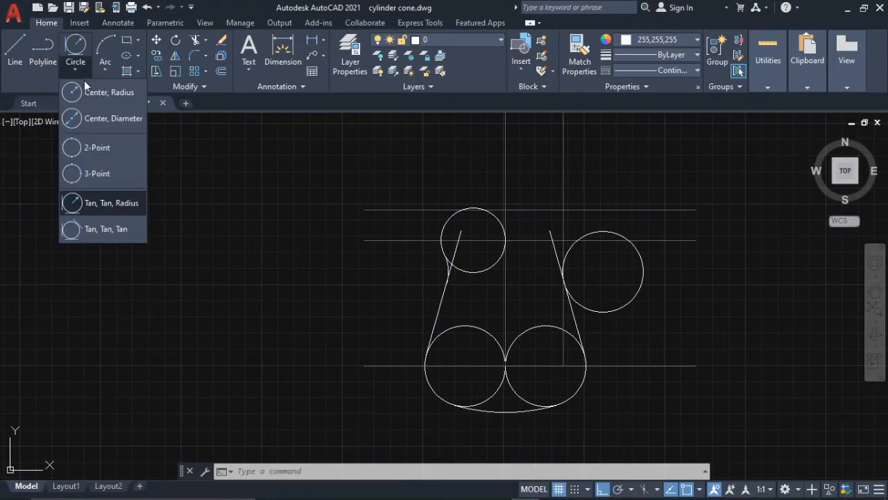
left_click(90, 92)
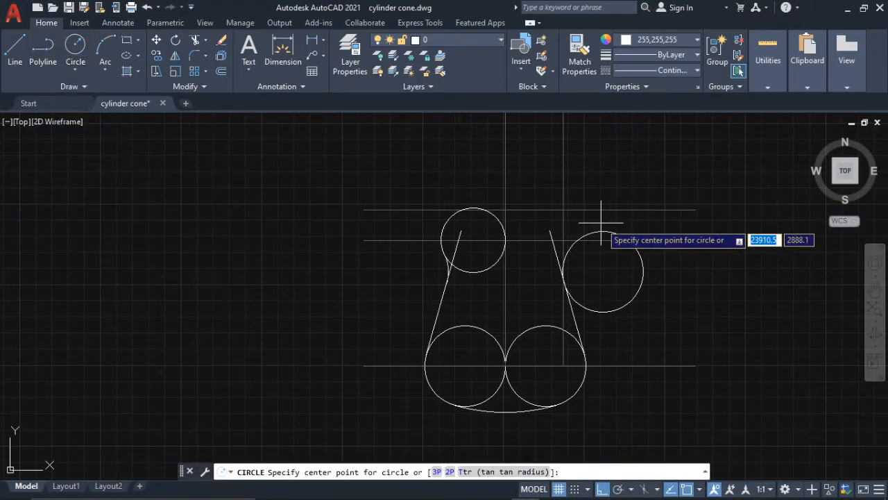
scroll(583, 211, "up", 2)
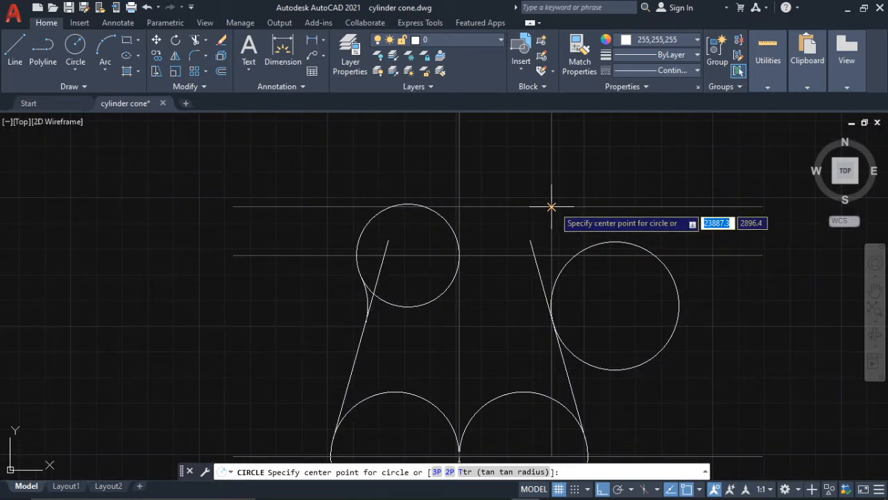
left_click(551, 207)
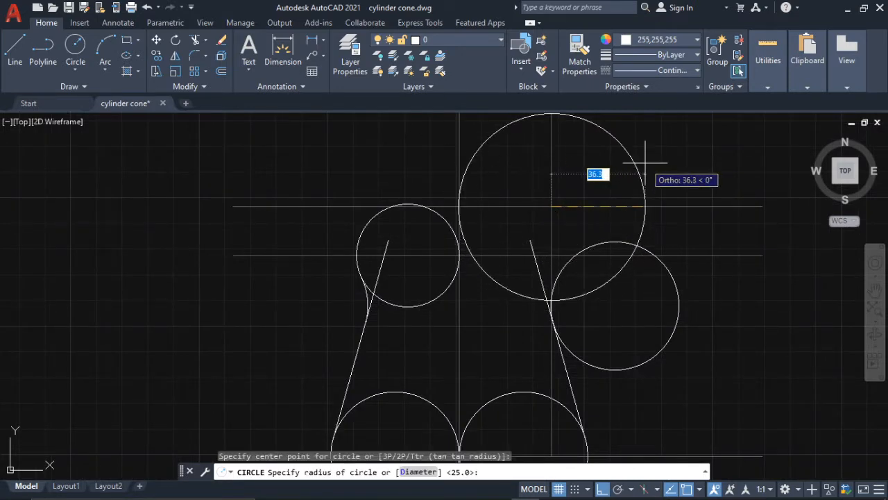
type("12")
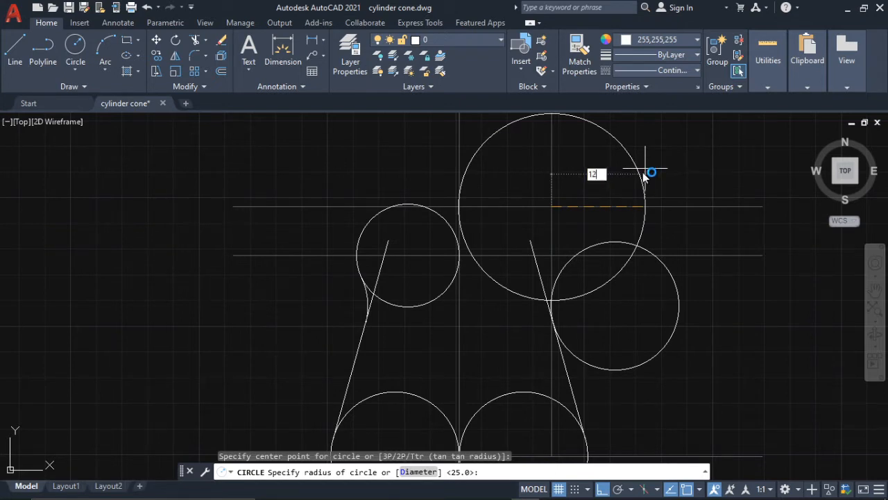
key("Return")
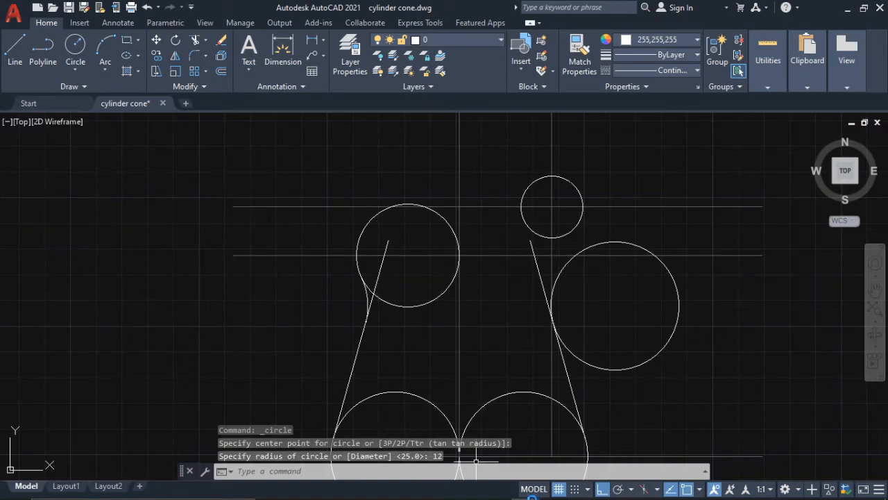
- Check the radius of the arc joining the right horn to the waist in the guitar reference in Photos and return to AutoCAD
mouse_move(581, 489)
left_click(609, 488)
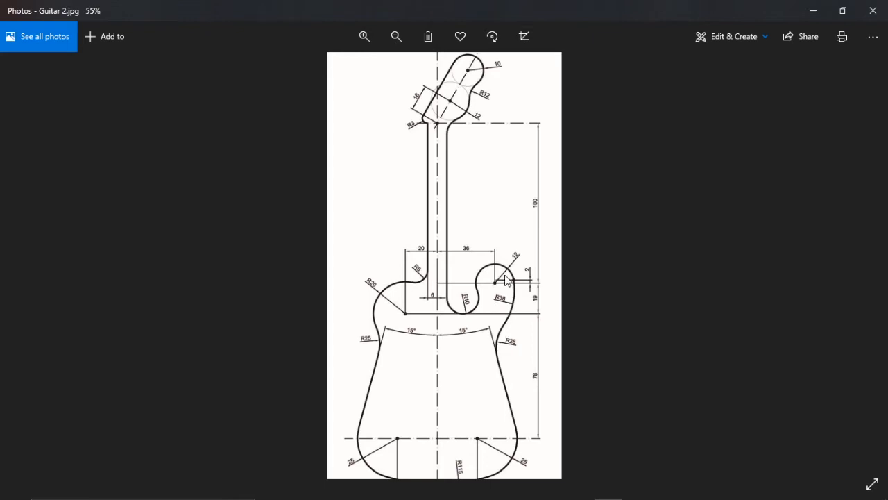
mouse_move(548, 495)
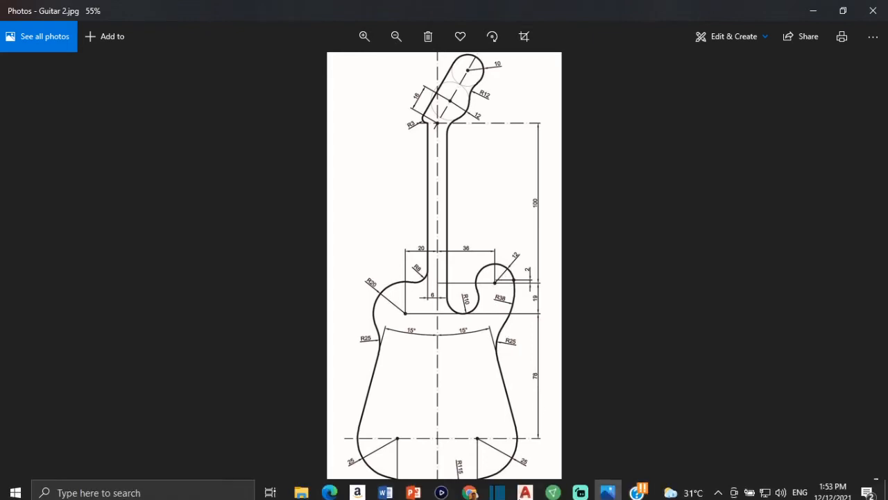
left_click(529, 489)
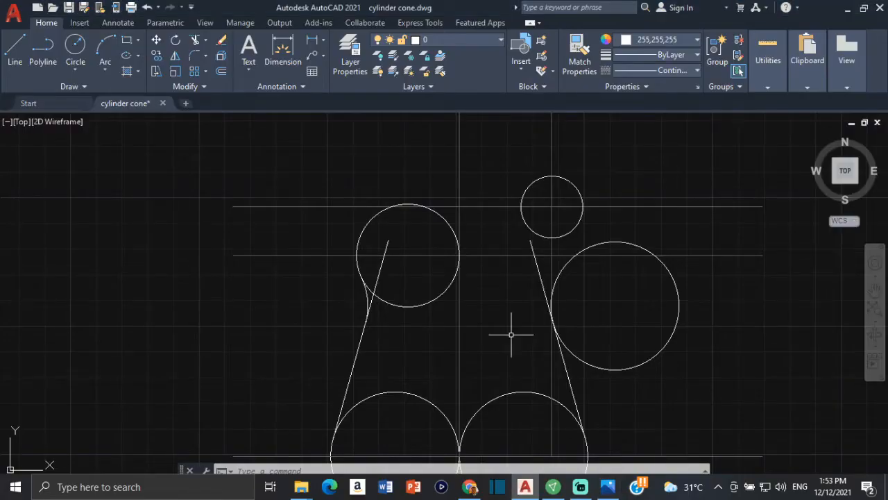
- Draw a Tan, Tan, Radius circle of radius 38 tangent to the right horn circle and the right waist circle
left_click(75, 67)
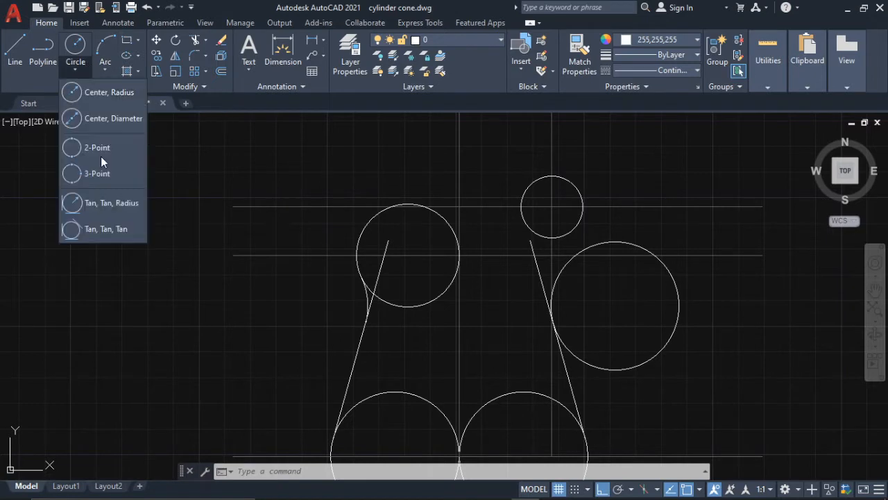
left_click(105, 202)
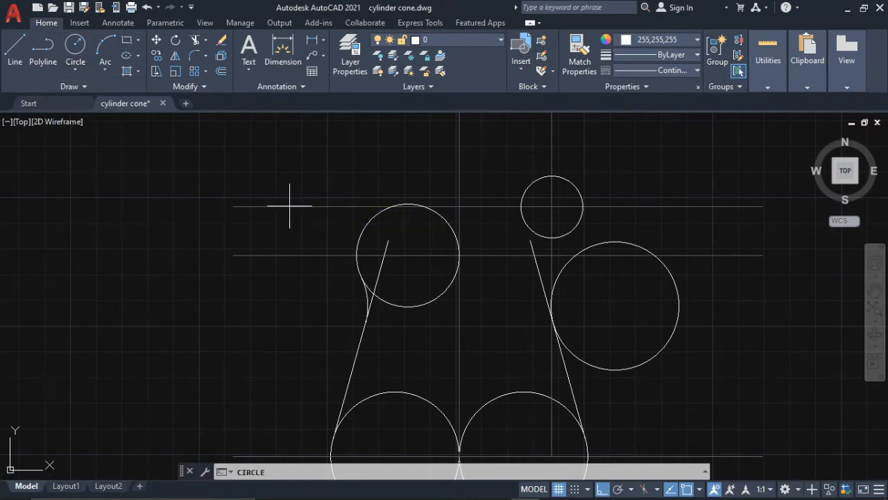
left_click(576, 224)
left_click(571, 257)
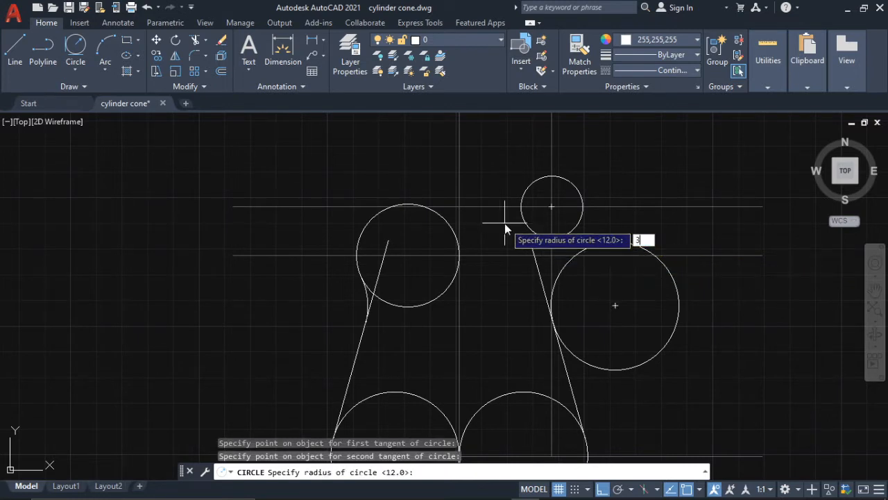
key("Return")
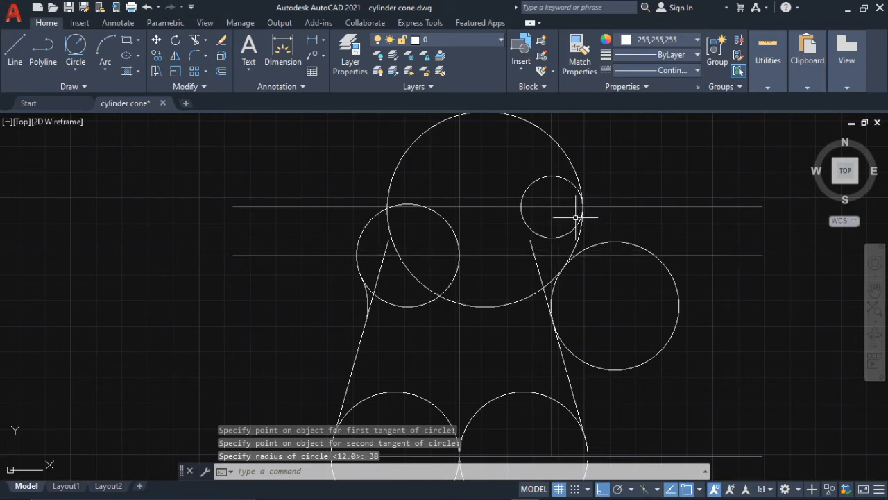
- Trim the right waist circle beyond its tangent points with the radius 38 circle and the slanted side line
type("tr")
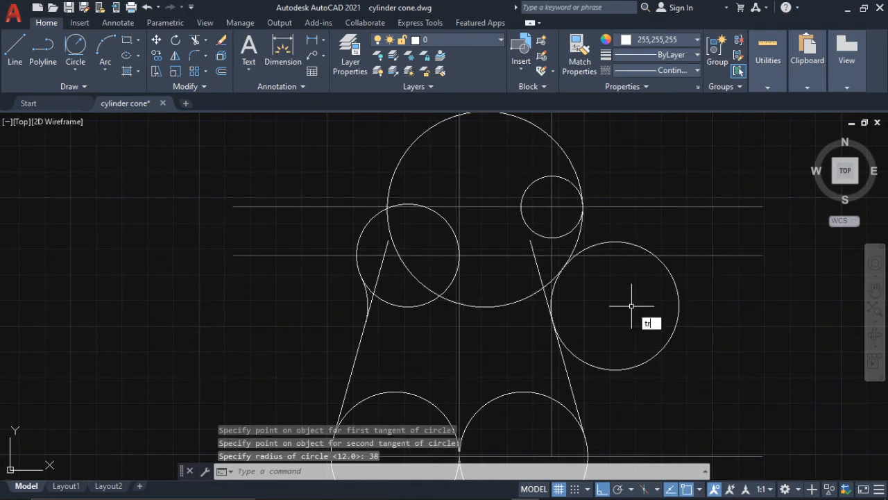
key("Return")
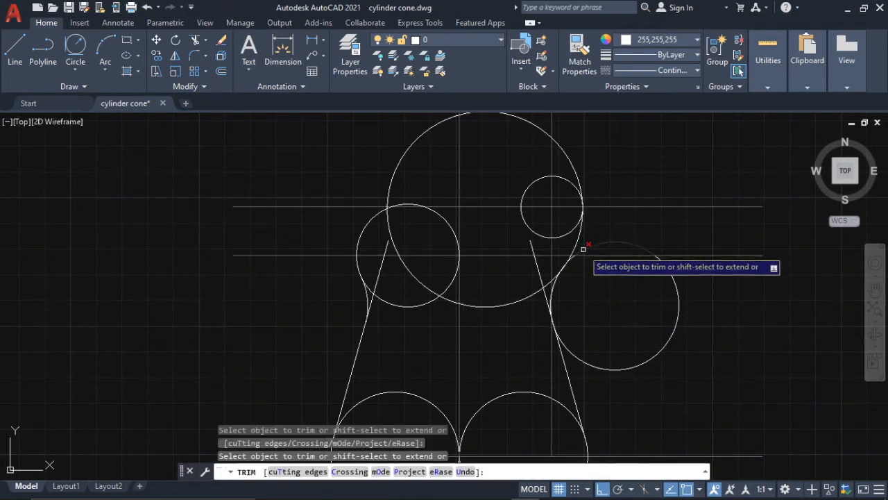
scroll(583, 248, "up", 5)
left_click(571, 254)
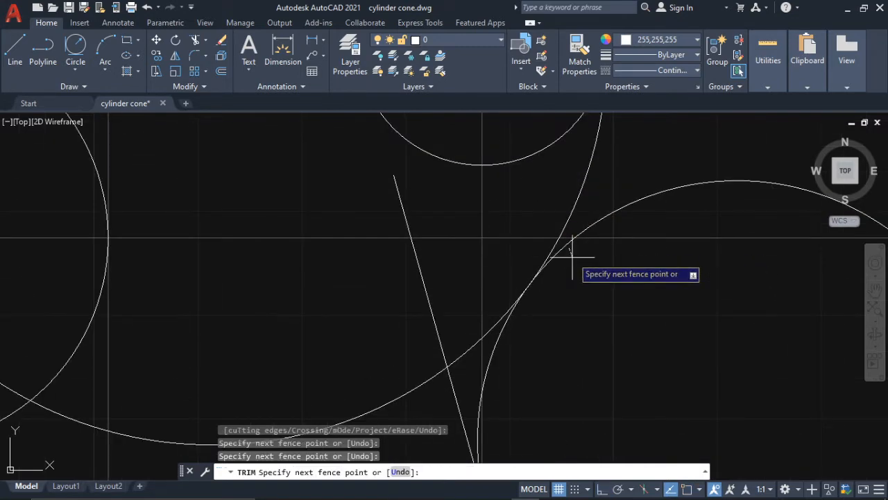
key("Return")
scroll(583, 299, "down", 5)
mouse_move(582, 299)
middle_mouse_down()
mouse_move(583, 307)
mouse_move(583, 250)
middle_mouse_up()
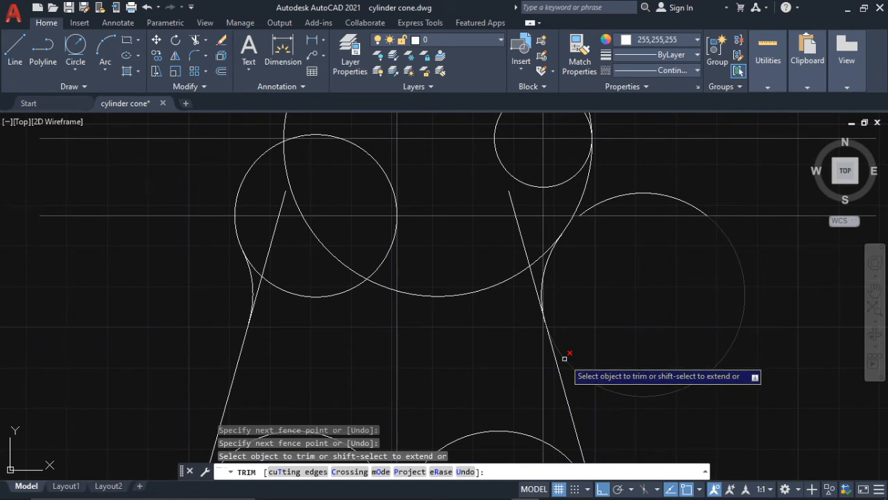
left_click(565, 358)
- Trim the radius 38 circle on both sides of the arc that connects the right horn circle to the waist arc
scroll(630, 273, "down", 3)
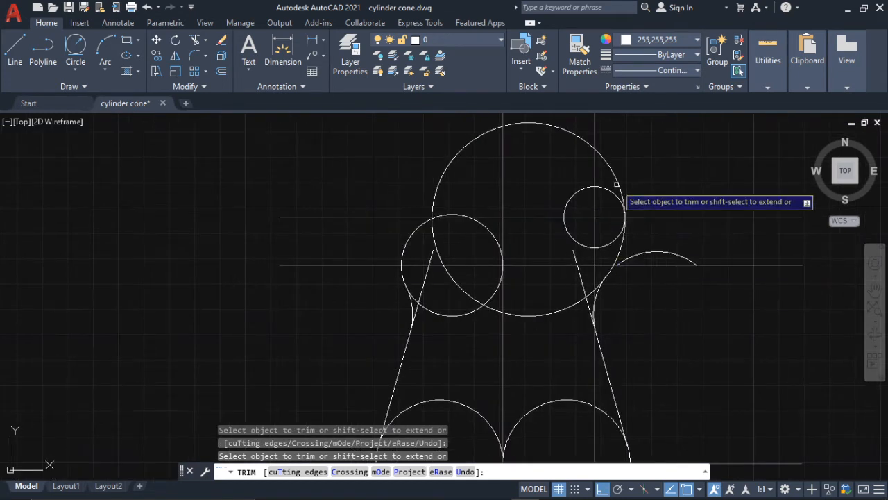
left_click(622, 199)
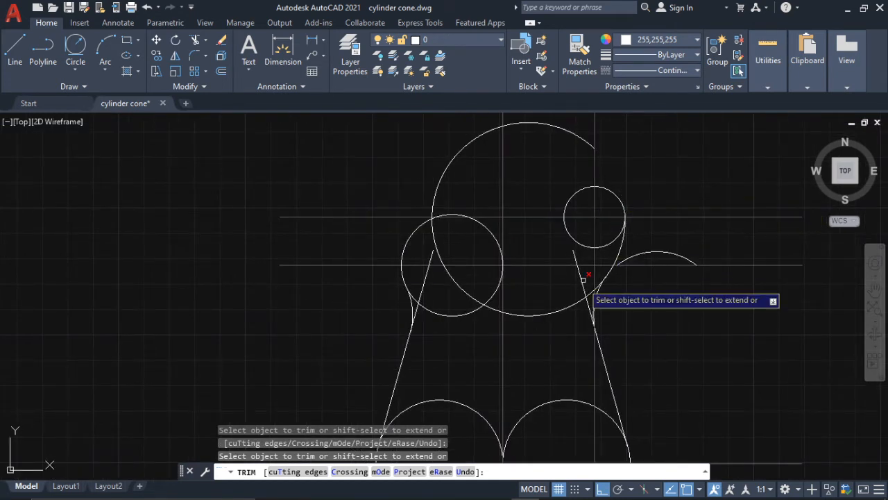
scroll(584, 278, "up", 3)
scroll(603, 278, "up", 1)
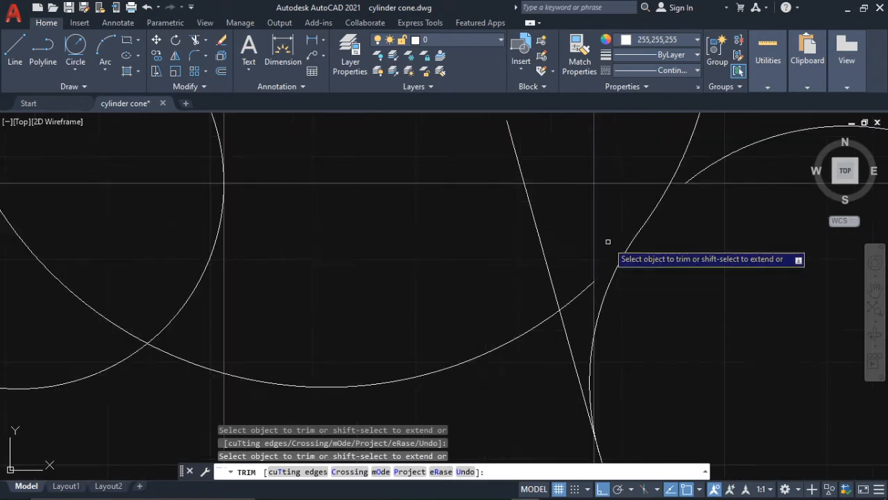
key("Escape")
- Delete the leftover pieces of the right waist circle and the radius 38 circle
scroll(624, 236, "down", 3)
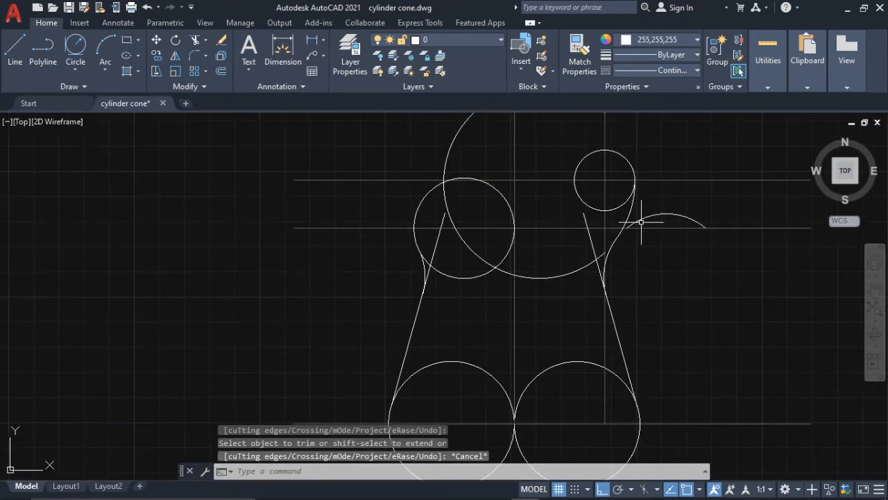
left_click(641, 221)
left_click(569, 273)
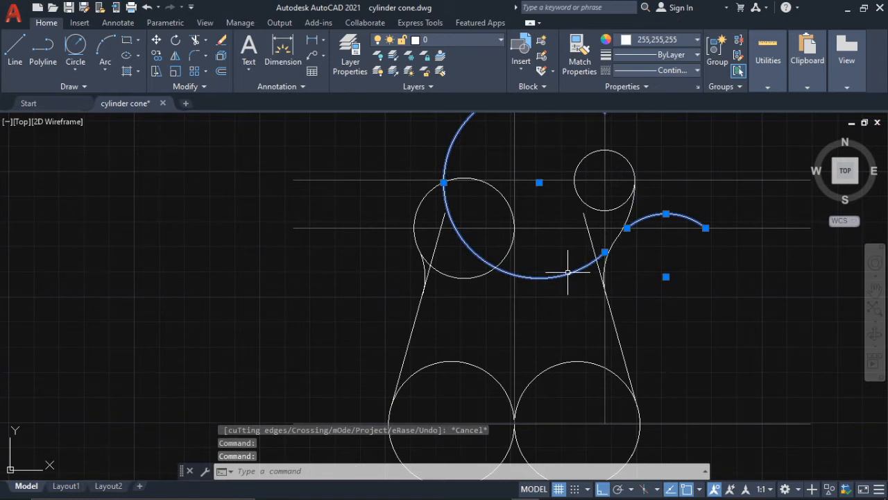
key("Delete")
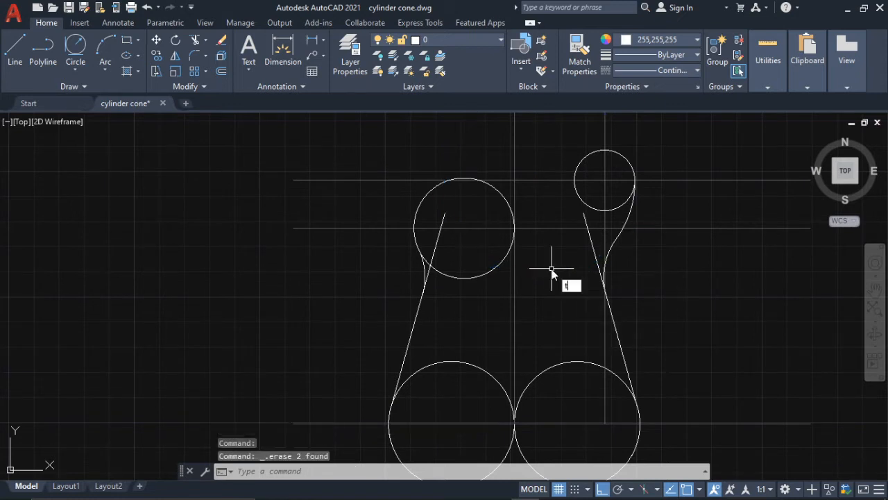
- Trim both slanted side lines above the waist arcs and delete the leftover line segment inside the left shoulder circle
key("Return")
scroll(430, 271, "up", 4)
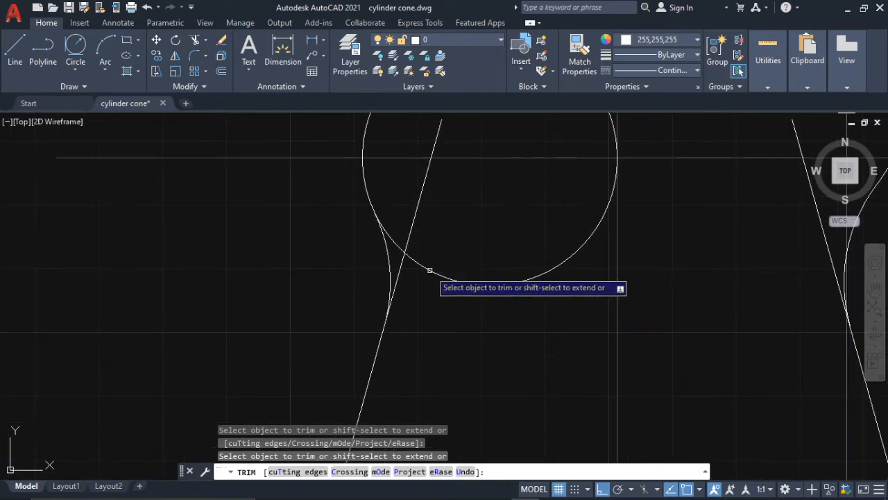
mouse_move(414, 226)
left_mouse_down()
mouse_move(405, 261)
mouse_move(423, 227)
mouse_move(417, 236)
left_mouse_up()
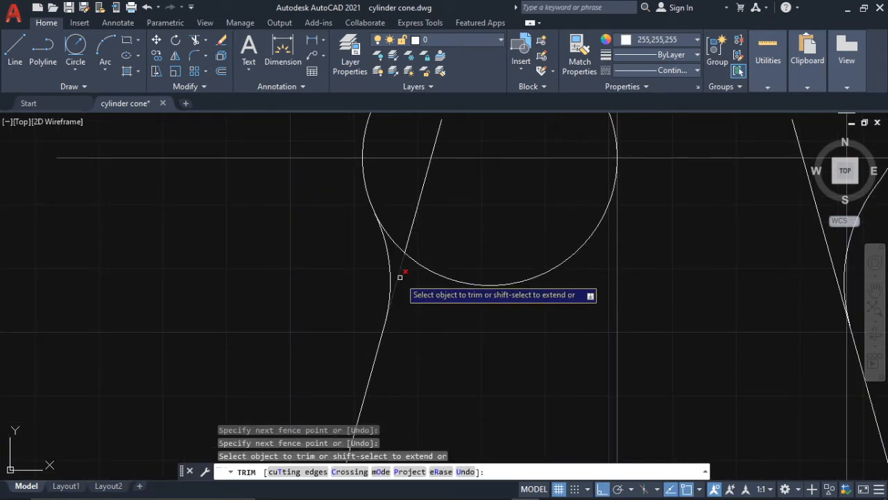
scroll(444, 292, "down", 4)
scroll(535, 285, "up", 7)
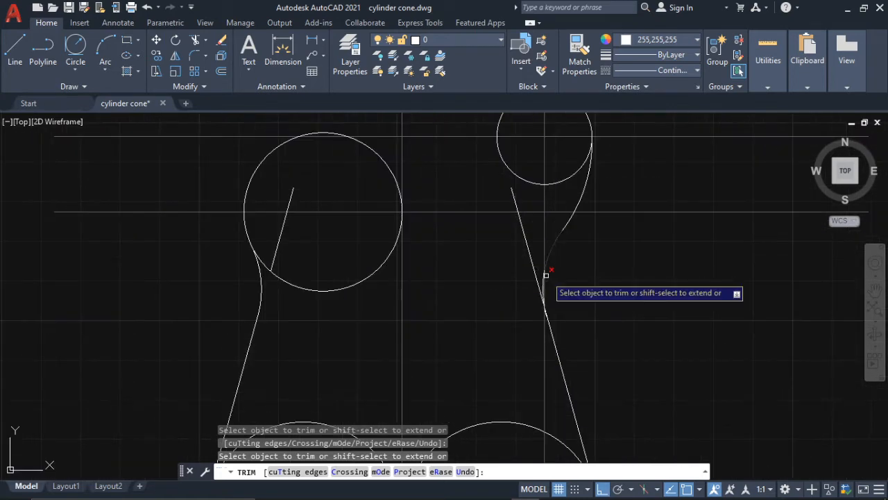
left_click(521, 293)
scroll(495, 254, "down", 5)
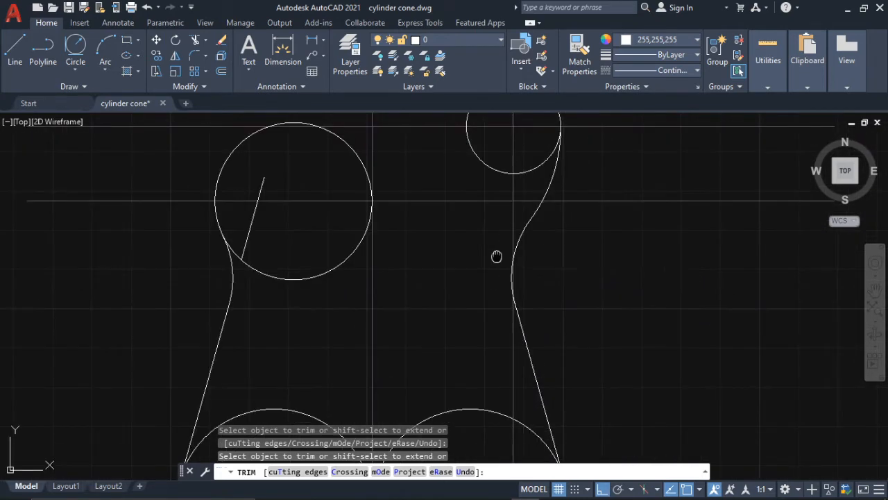
scroll(434, 278, "up", 2)
key("Escape")
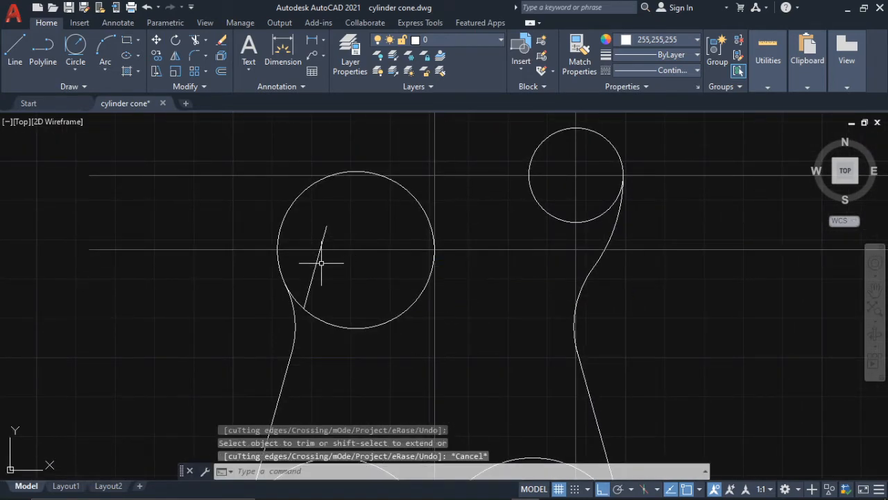
left_click(314, 265)
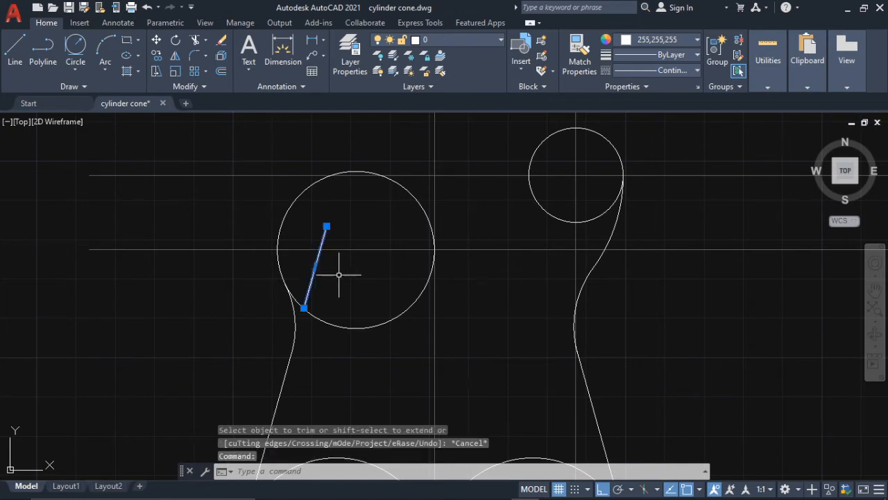
key("Delete")
- Trim the inner portions of the two lower body circles inside the guitar outline
scroll(365, 258, "down", 4)
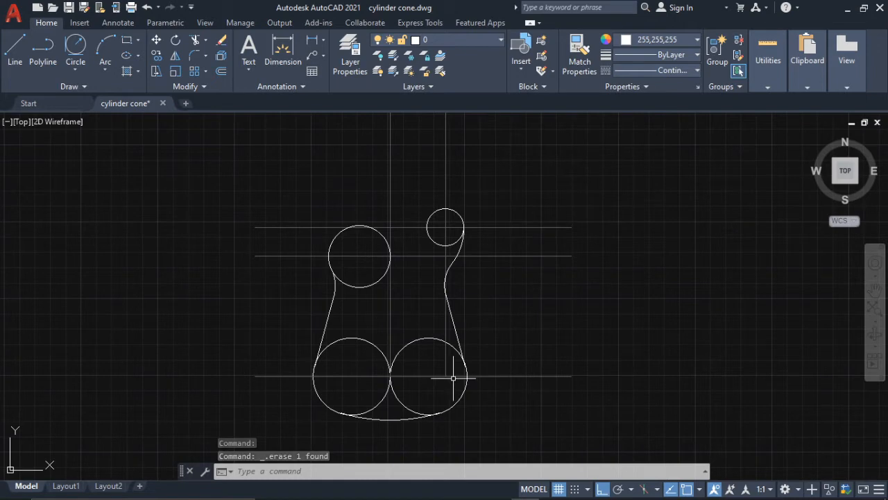
type("tr")
key("Return")
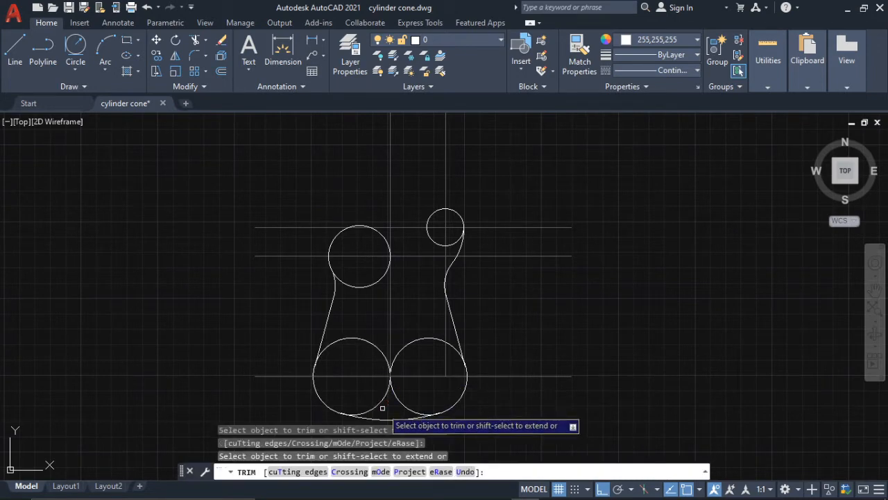
mouse_move(380, 406)
left_mouse_down()
mouse_move(371, 403)
mouse_move(388, 410)
left_mouse_up()
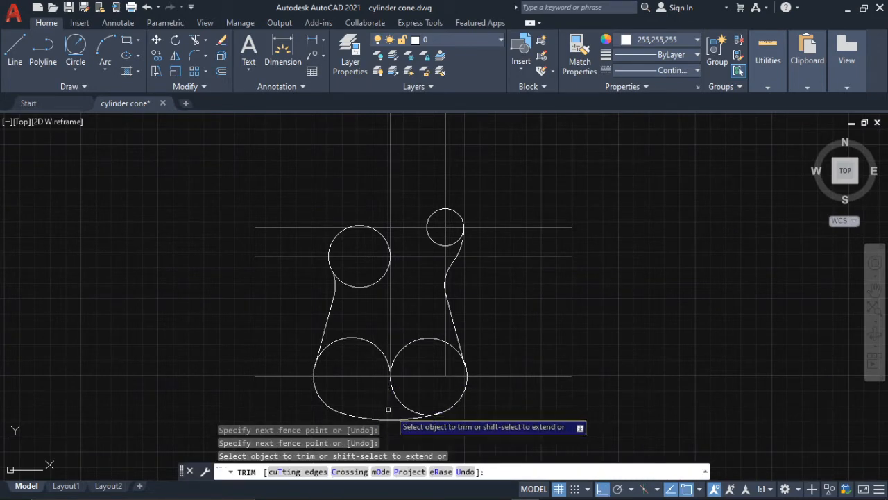
left_click(413, 410)
scroll(462, 351, "up", 2)
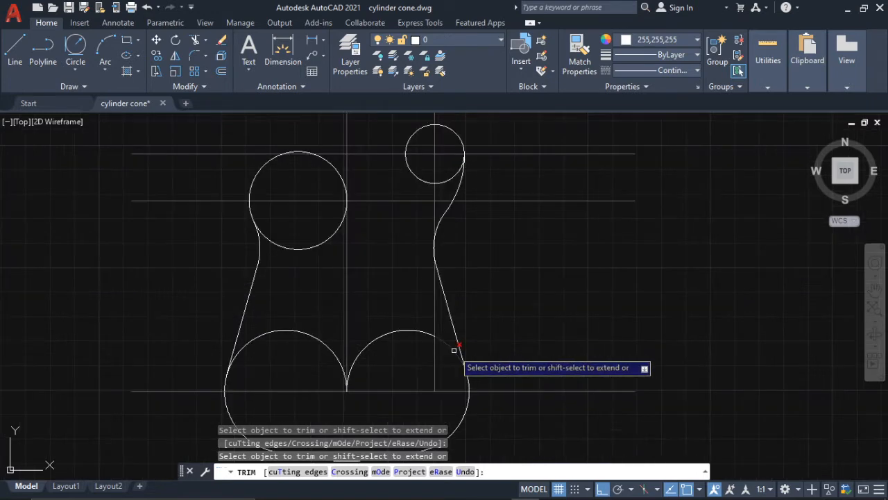
scroll(454, 350, "up", 2)
mouse_move(454, 350)
left_mouse_down()
mouse_move(452, 359)
mouse_move(440, 349)
left_mouse_up()
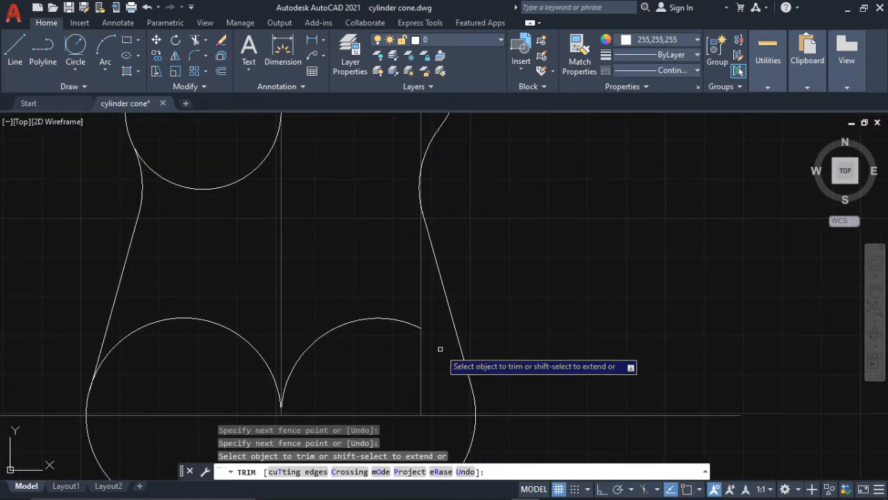
left_click(224, 326)
scroll(321, 336, "down", 2)
key("Escape")
- Delete the leftover arc inside the lower body and the lowest horizontal construction line
left_click(324, 333)
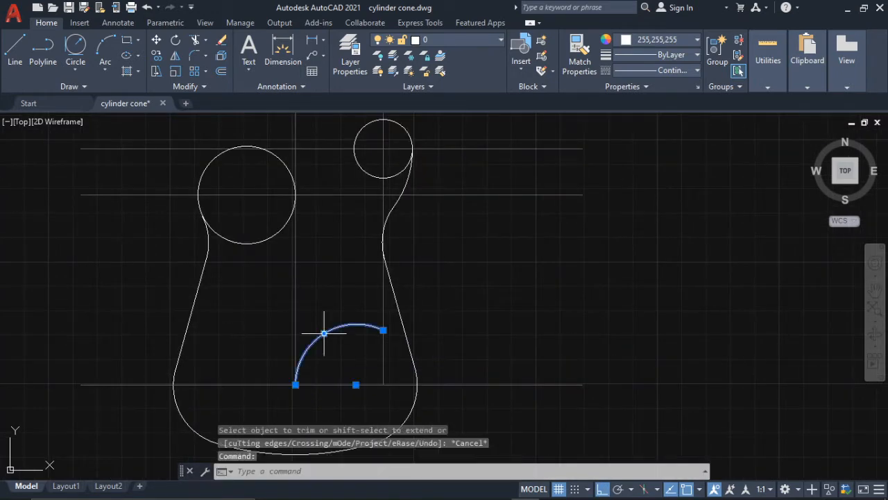
left_click(325, 384)
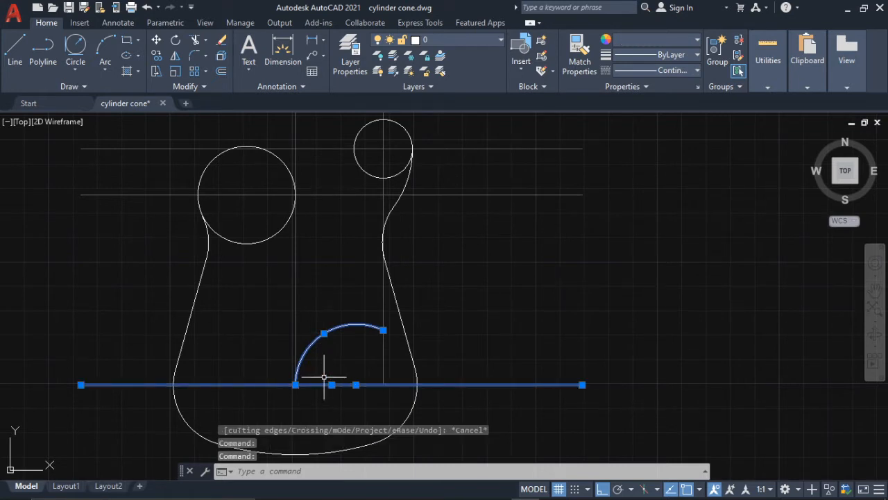
key("Delete")
scroll(361, 311, "down", 2)
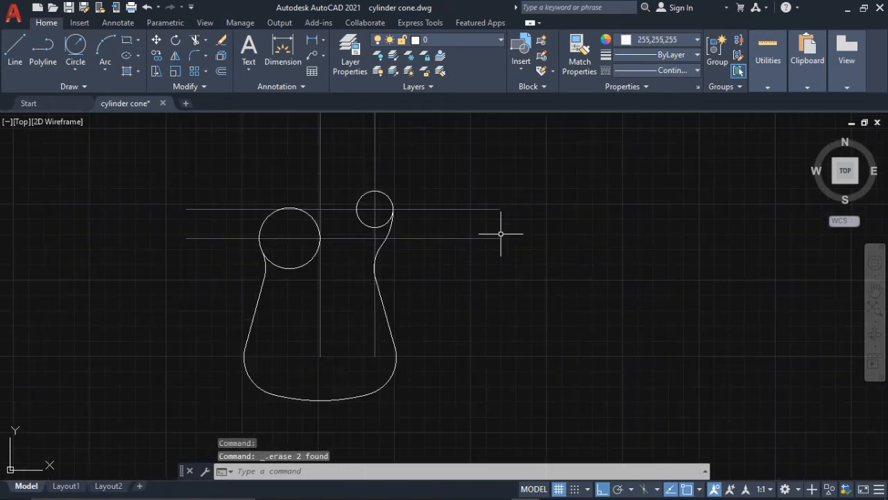
scroll(377, 147, "down", 2)
left_click(376, 152)
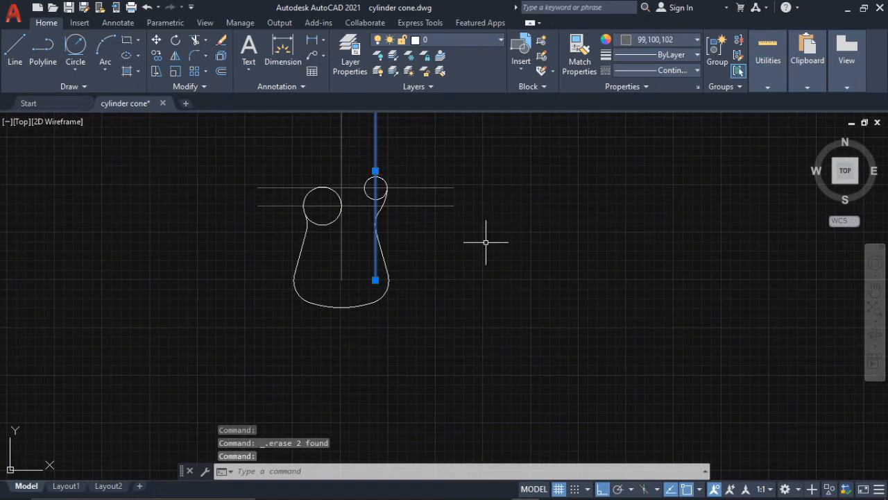
key("Escape")
- Switch to the Guitar 2.jpg reference image in Photos to read the neck dimensions, and return to the AutoCAD drawing
left_click(611, 489)
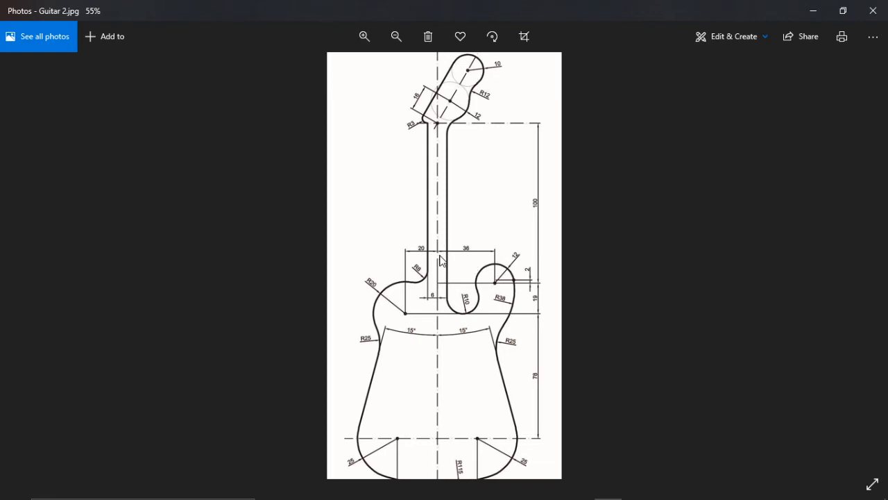
mouse_move(2, 485)
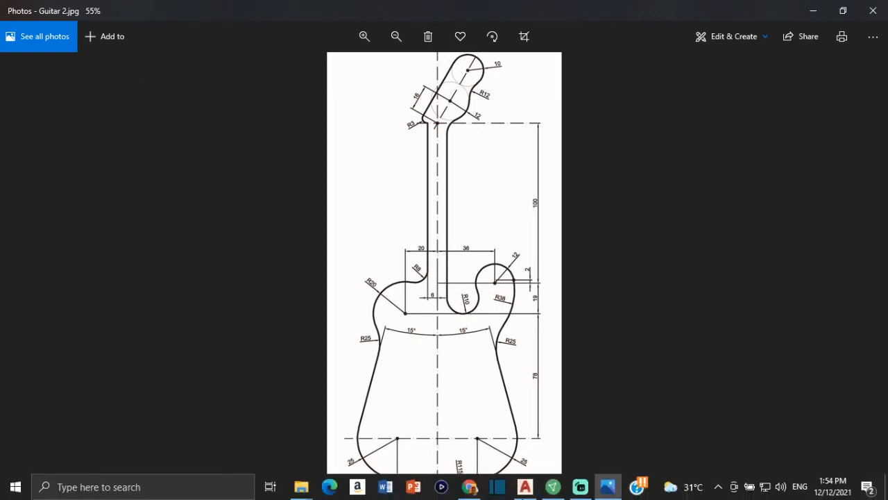
left_click(535, 491)
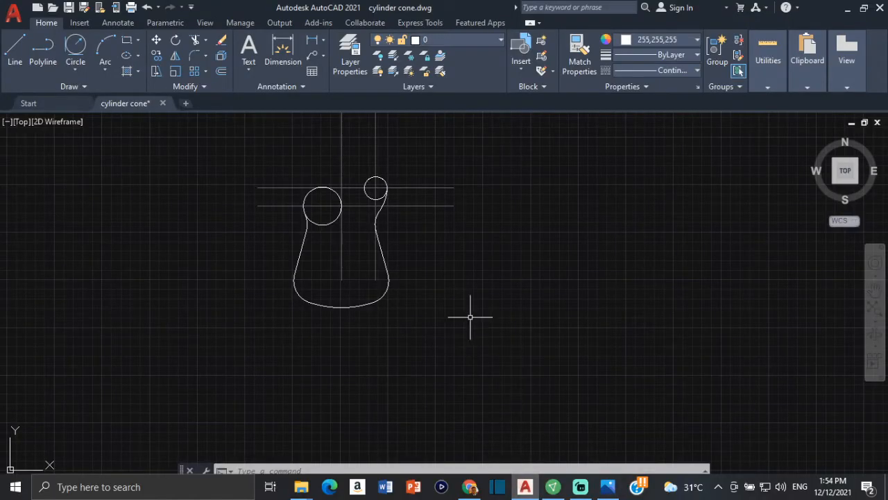
type("off")
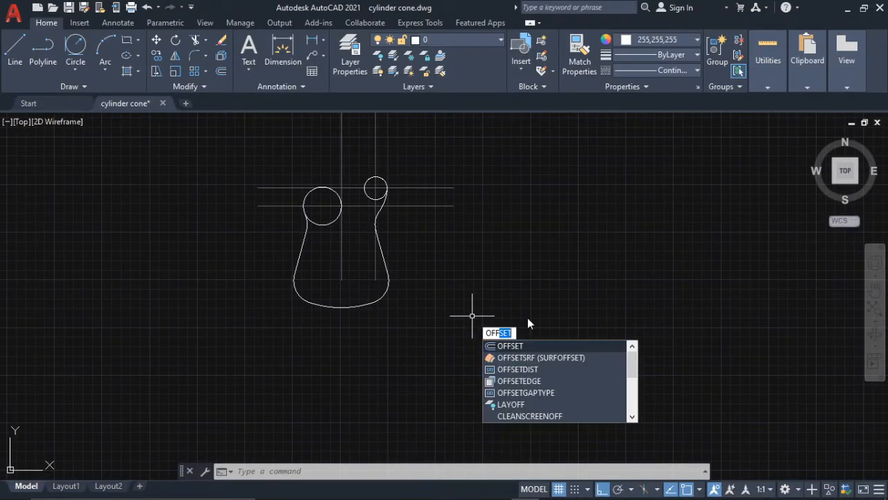
left_click(540, 354)
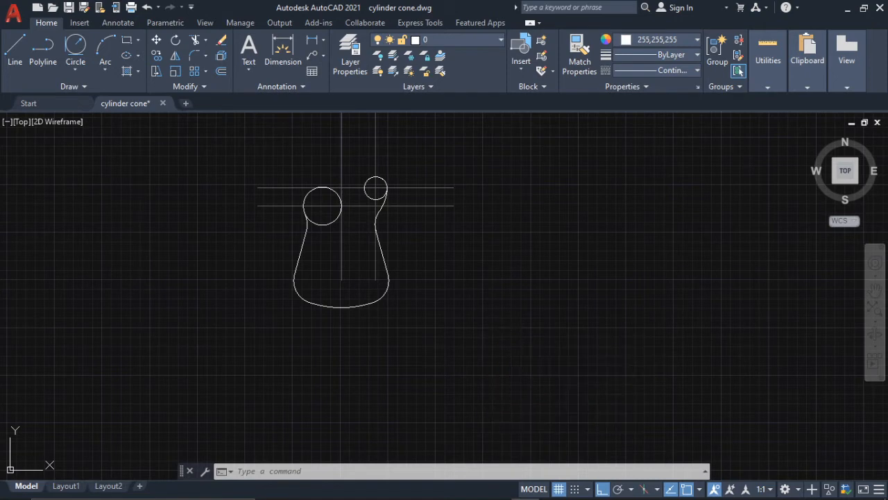
key("Return")
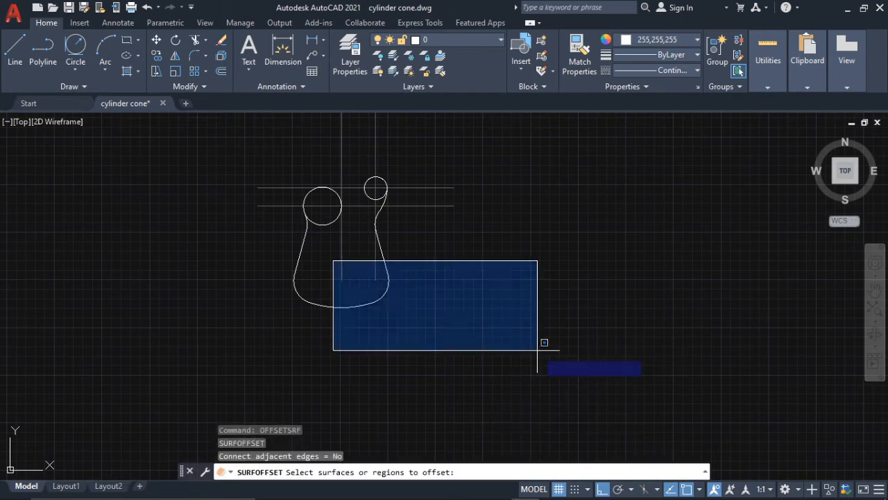
middle_click_drag(449, 258, 473, 275)
left_click(612, 258)
middle_click_drag(603, 254, 657, 338)
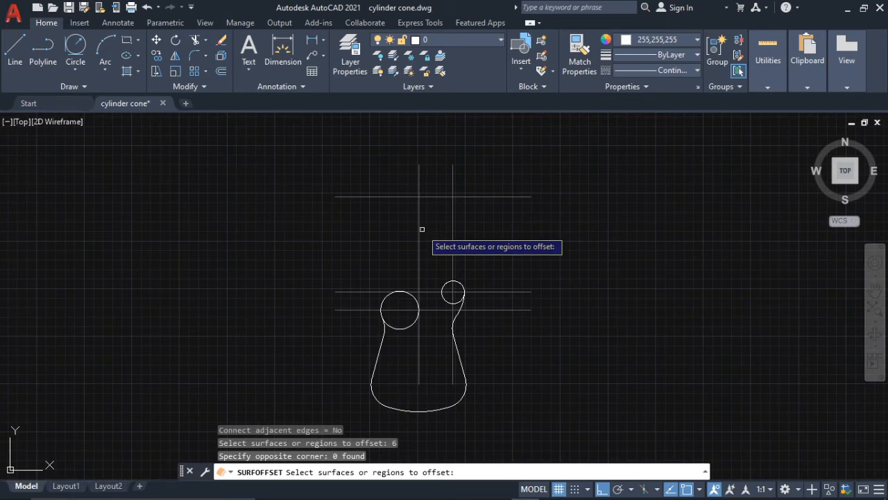
key("Escape")
- Offset the vertical centerline by 6 to both sides for the edges of the guitar neck
type("o")
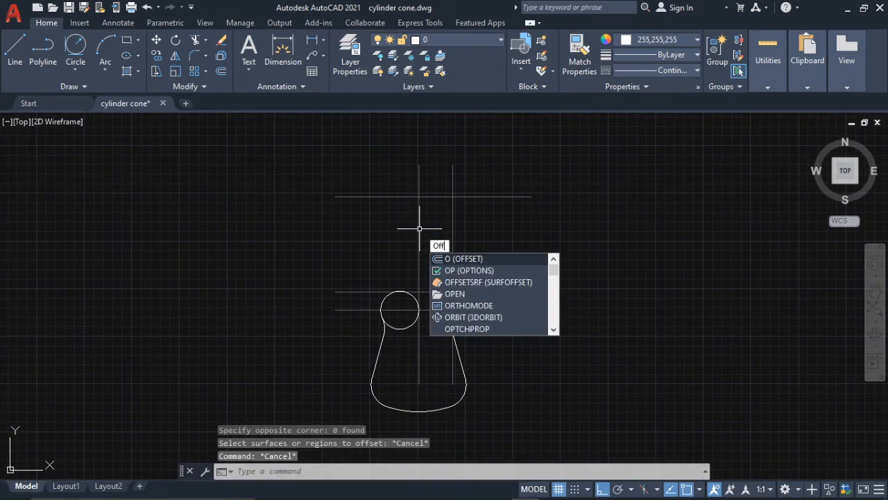
type("ff")
key("Return")
type("6")
key("Return")
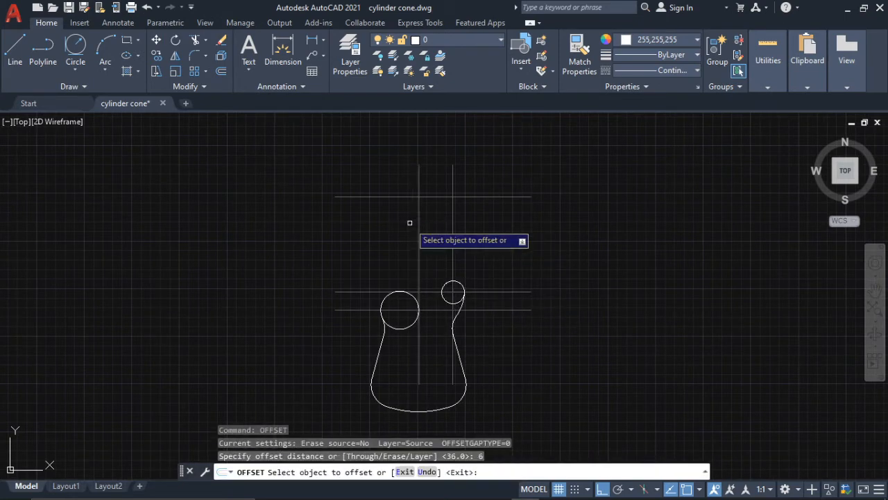
left_click(419, 236)
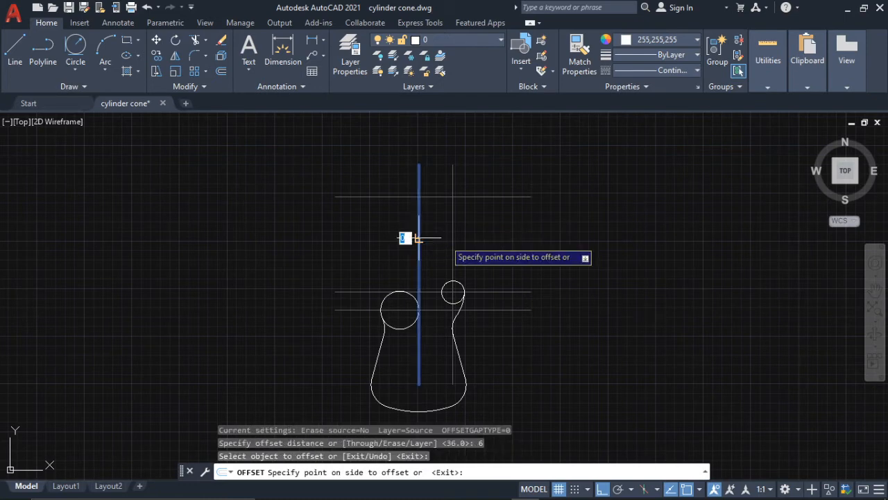
left_click(410, 238)
scroll(422, 237, "up", 5)
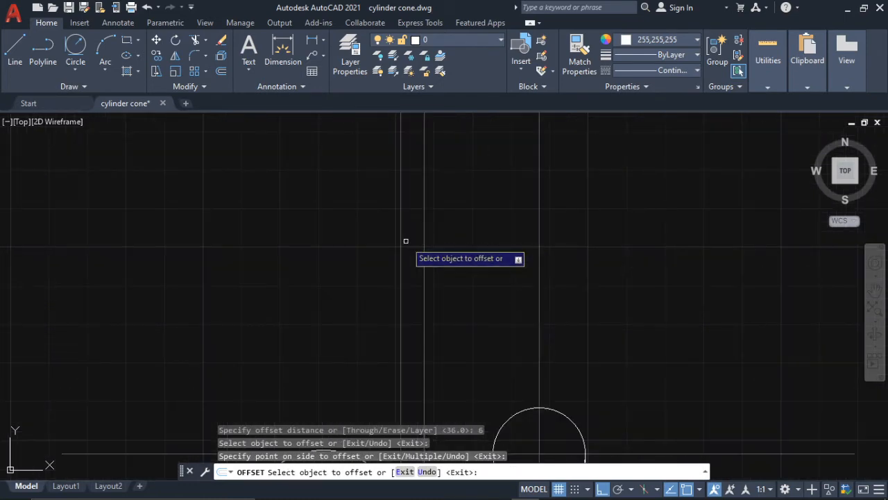
left_click(402, 238)
left_click(322, 238)
scroll(458, 235, "down", 5)
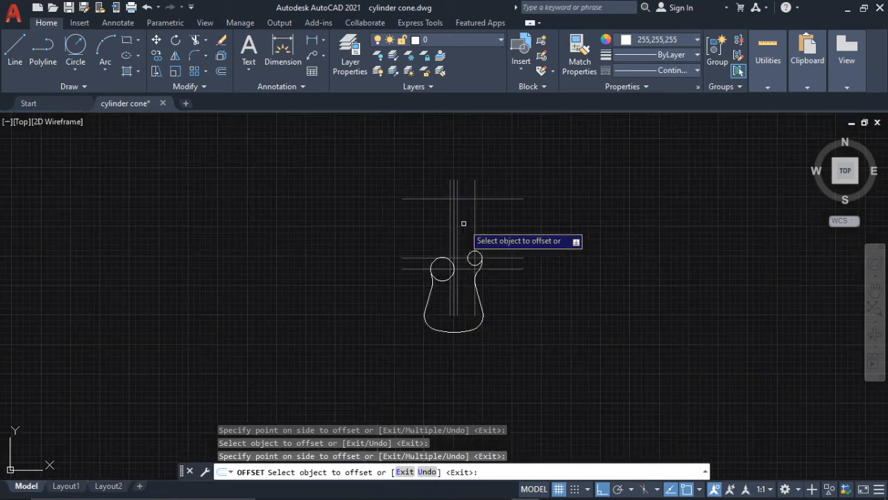
key("Escape")
- Measure the horizontal distance from the neck centerline to the center of the right horn circle
scroll(450, 250, "up", 2)
scroll(486, 281, "up", 5)
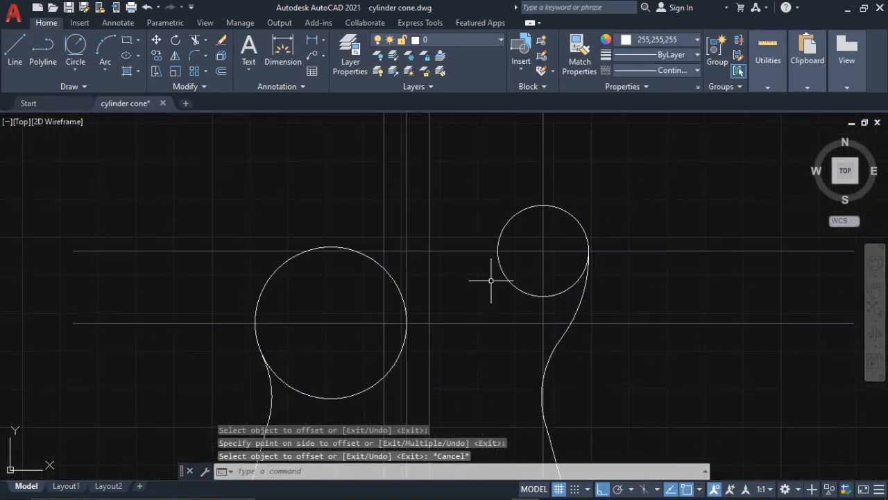
scroll(470, 278, "down", 4)
scroll(476, 279, "up", 3)
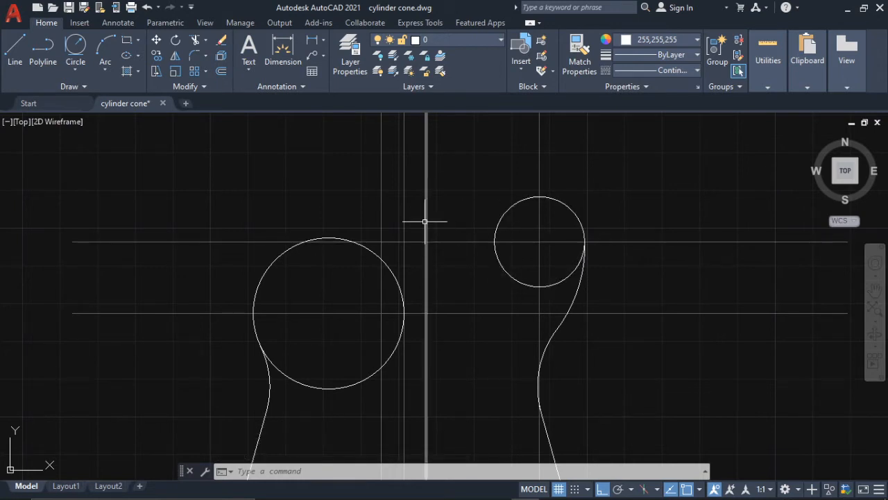
left_click(766, 86)
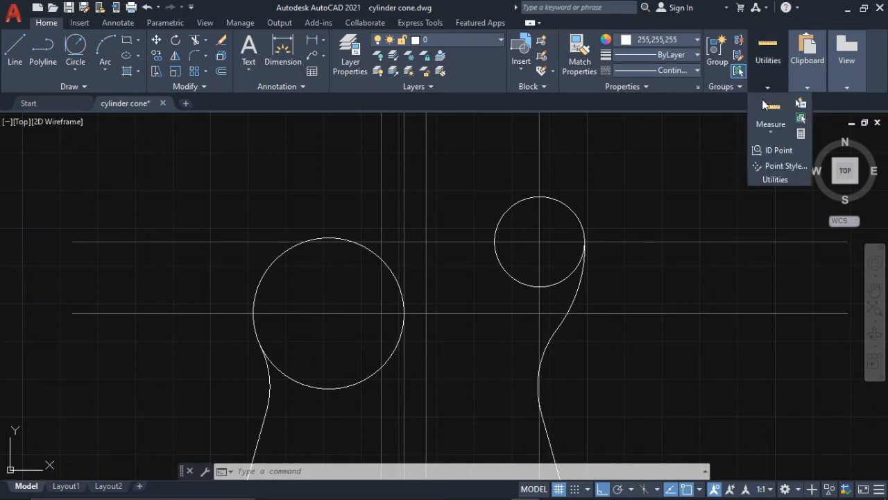
left_click(770, 129)
left_click(403, 242)
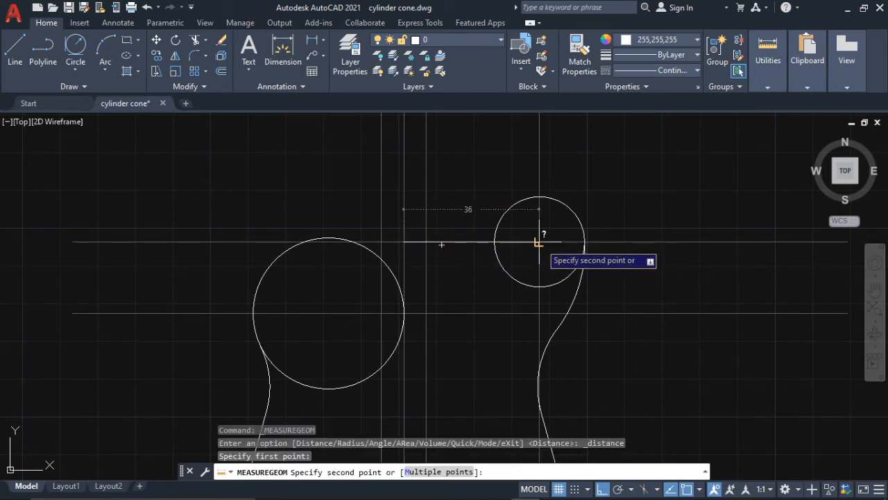
key("Escape")
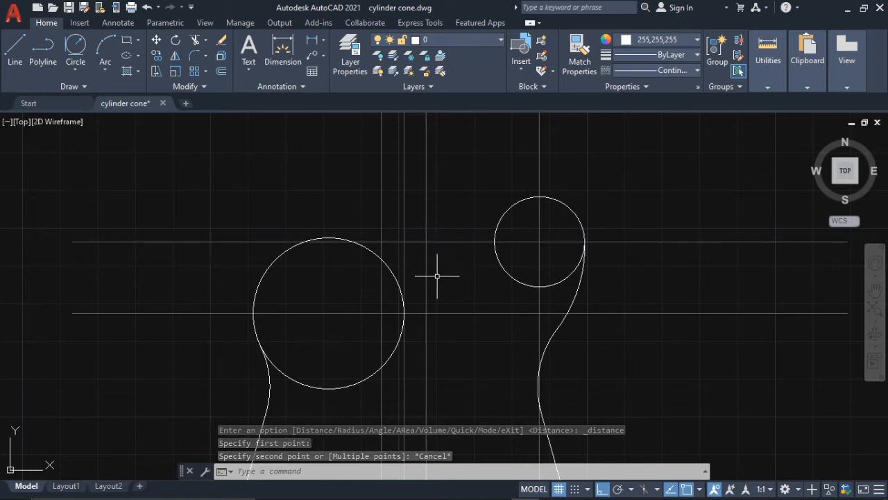
- Try to draw a radius 10 circle tangent to the right horn circle and the right neck edge line
left_click(76, 68)
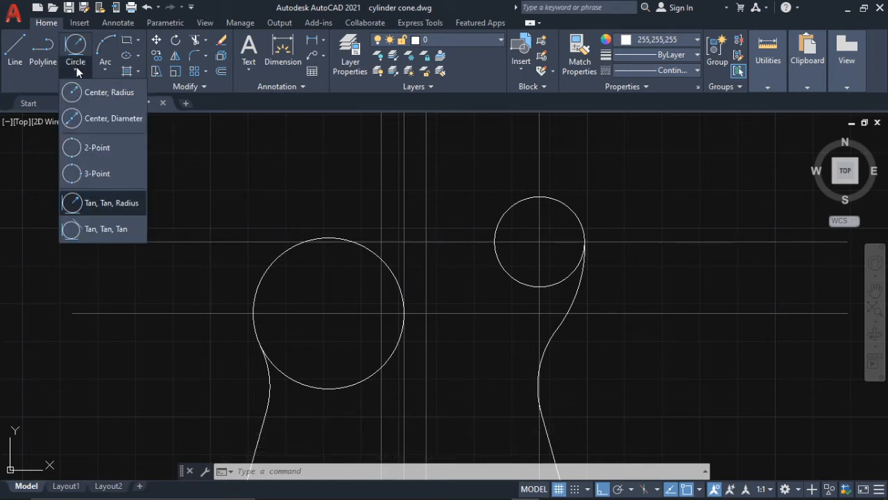
left_click(128, 203)
left_click(497, 227)
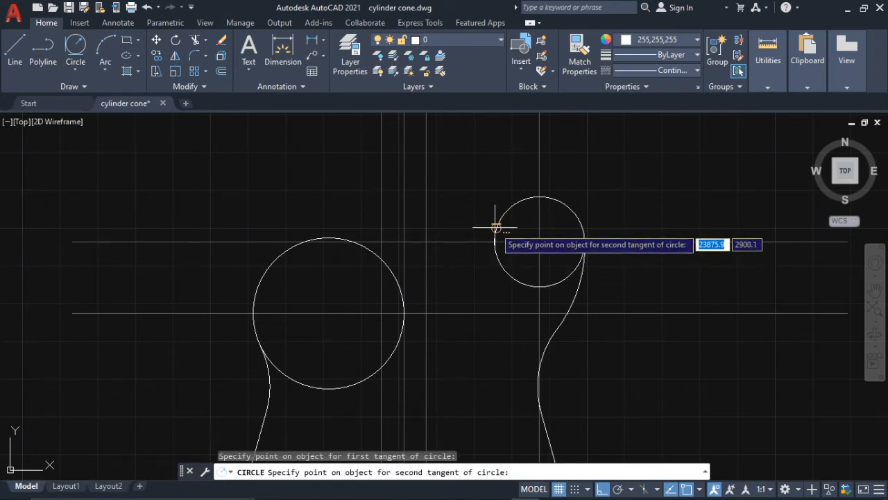
left_click(424, 228)
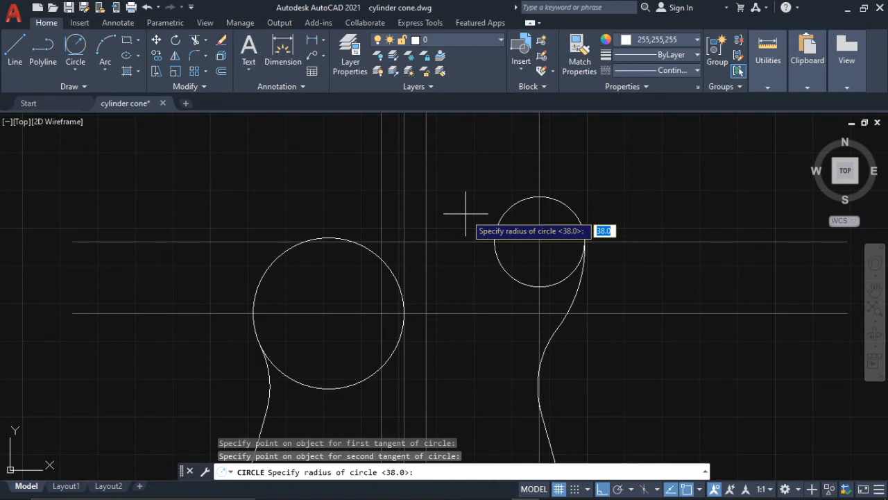
type("10")
key("Return")
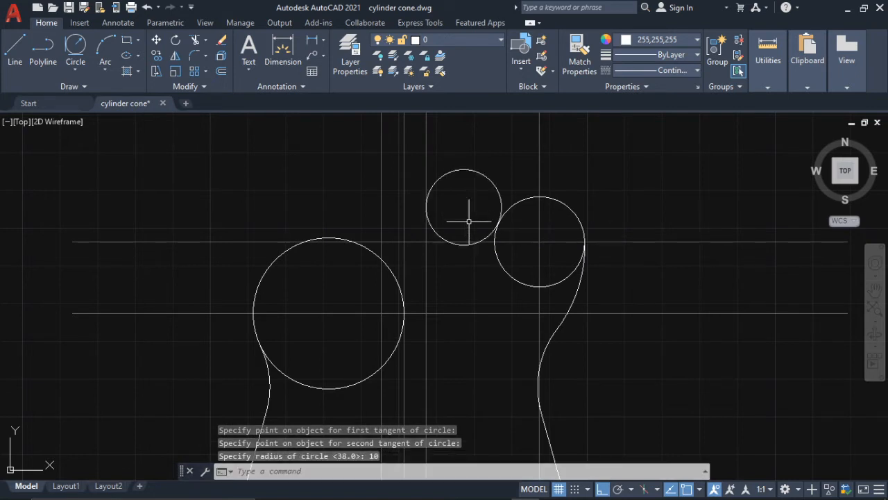
scroll(475, 267, "down", 2)
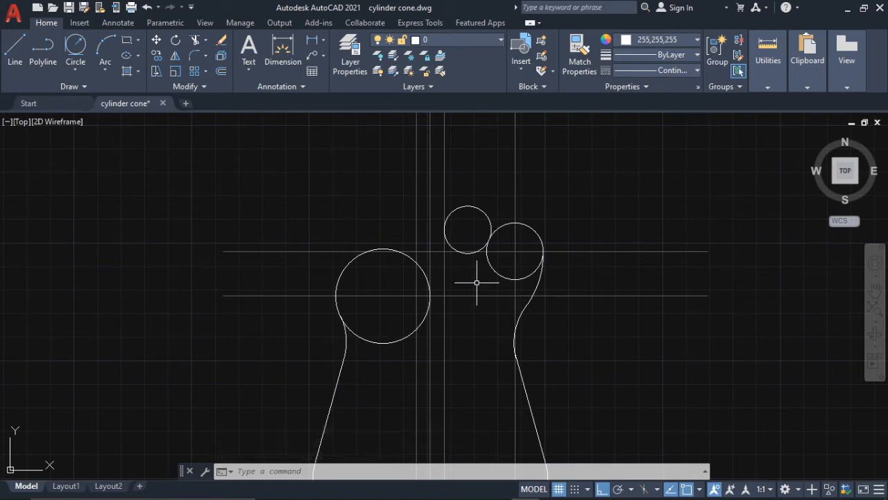
- Switch to the guitar reference image in Photos to check the R10 cutout's position, and return to the AutoCAD drawing
mouse_move(469, 488)
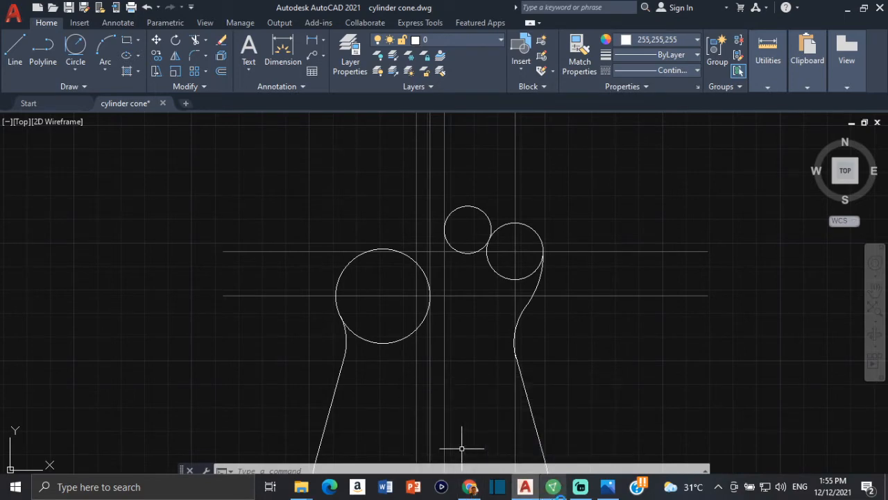
left_click(606, 488)
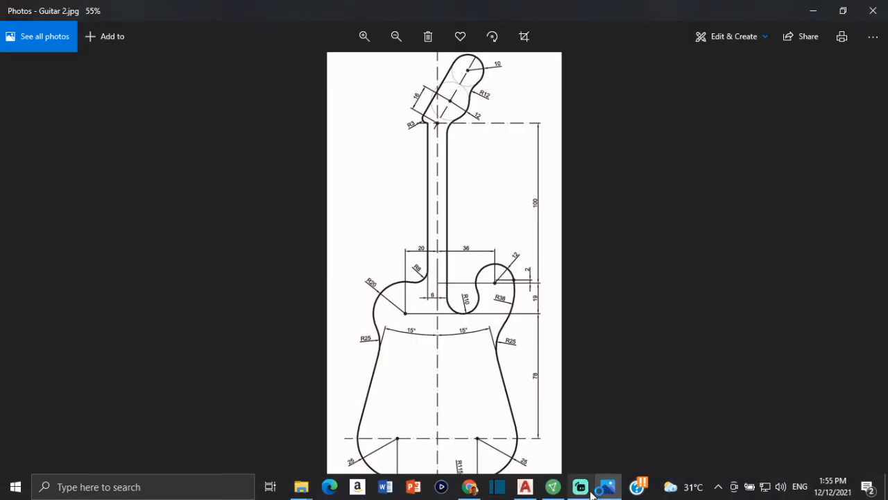
mouse_move(591, 494)
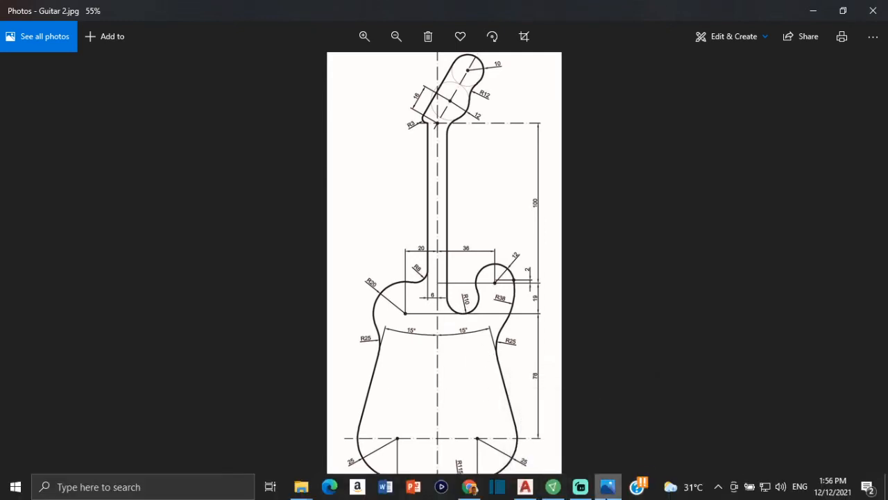
left_click(525, 486)
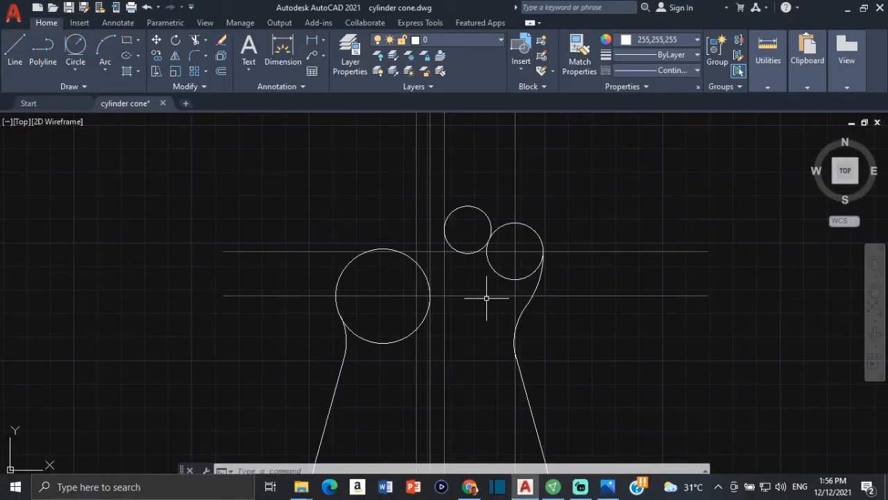
- Delete the radius 10 circle between the right neck edge line and the right horn circle
left_click(479, 208)
key("Delete")
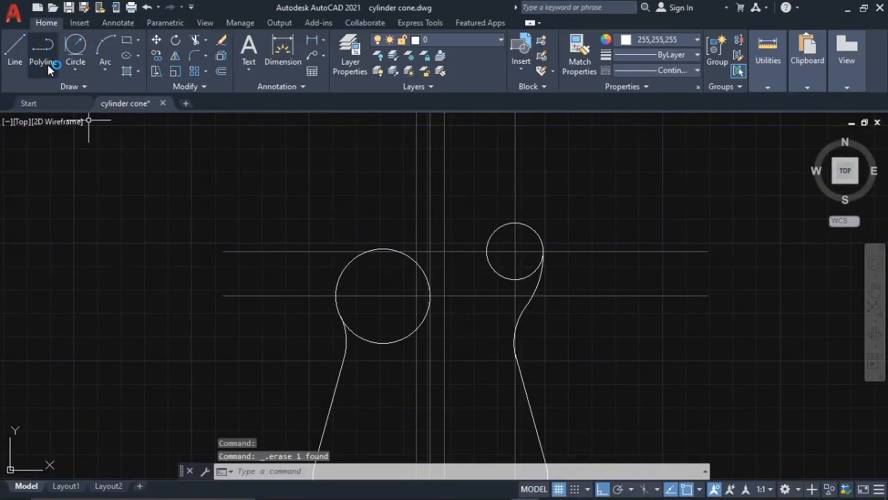
- Draw a radius 10 circle tangent to the right horn circle and the right neck edge line
left_click(75, 45)
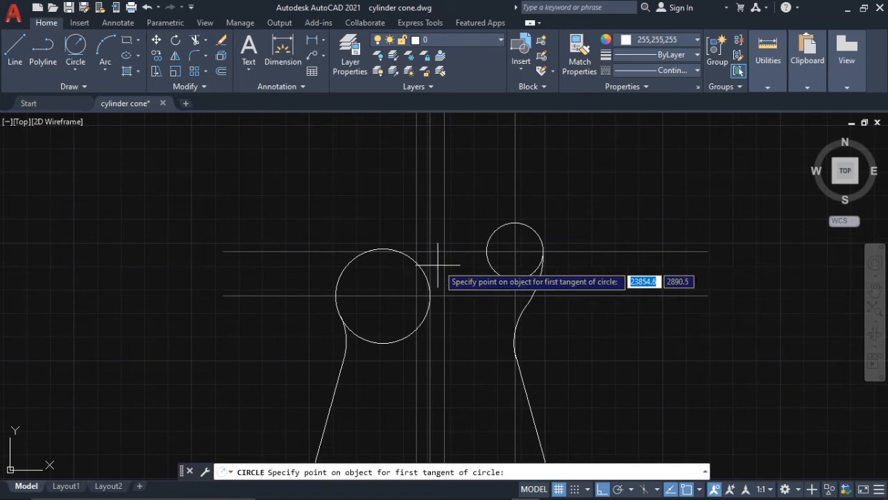
left_click(486, 260)
left_click(469, 296)
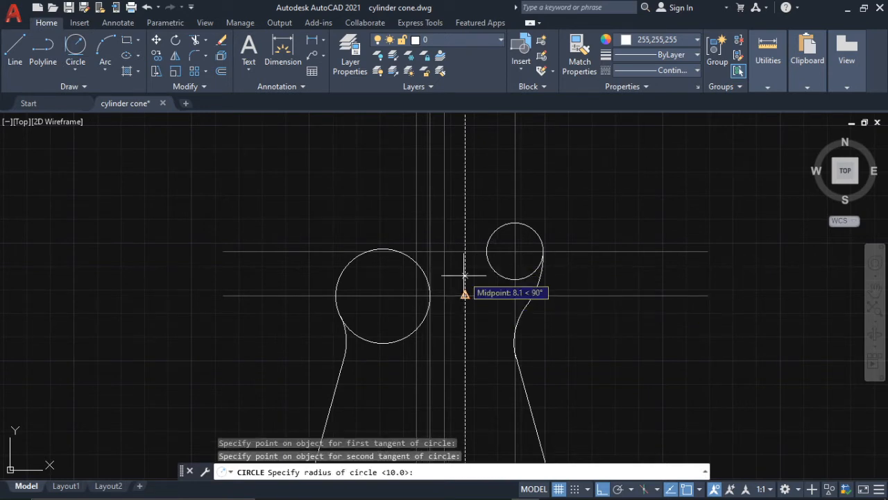
type("10")
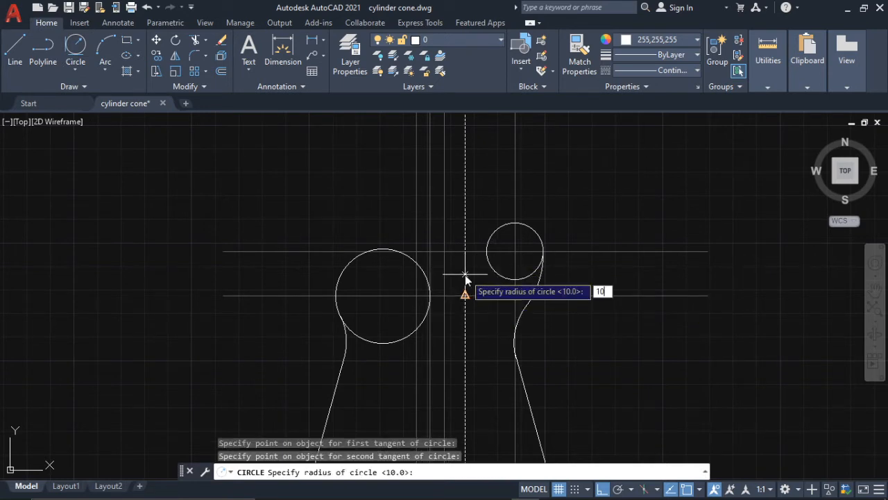
key("Return")
- Examine closely where the radius 10 circle touches the right neck edge line and the right horn circle
scroll(430, 276, "up", 5)
scroll(483, 257, "up", 3)
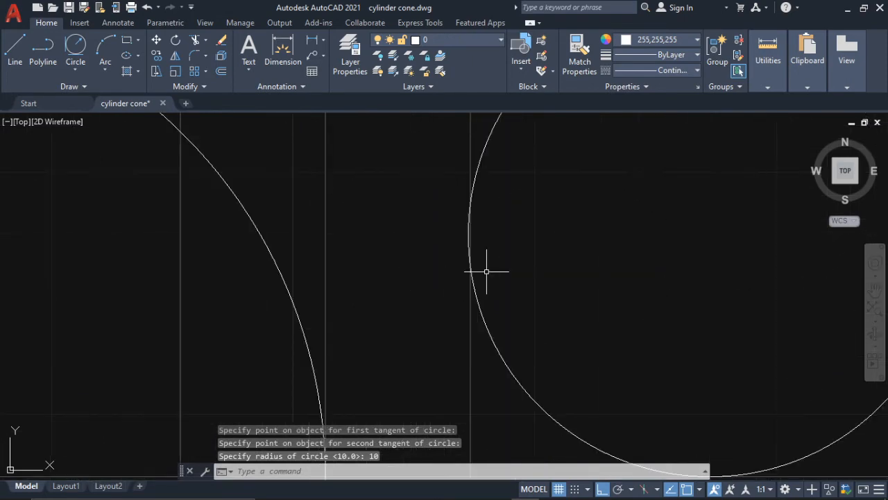
scroll(485, 269, "down", 3)
scroll(487, 261, "up", 5)
scroll(487, 263, "up", 2)
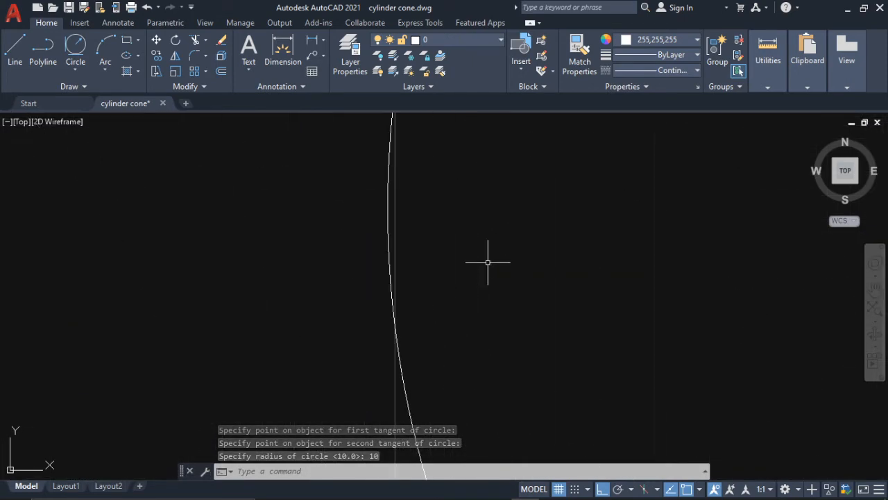
scroll(485, 260, "down", 6)
scroll(586, 240, "up", 3)
scroll(671, 244, "up", 3)
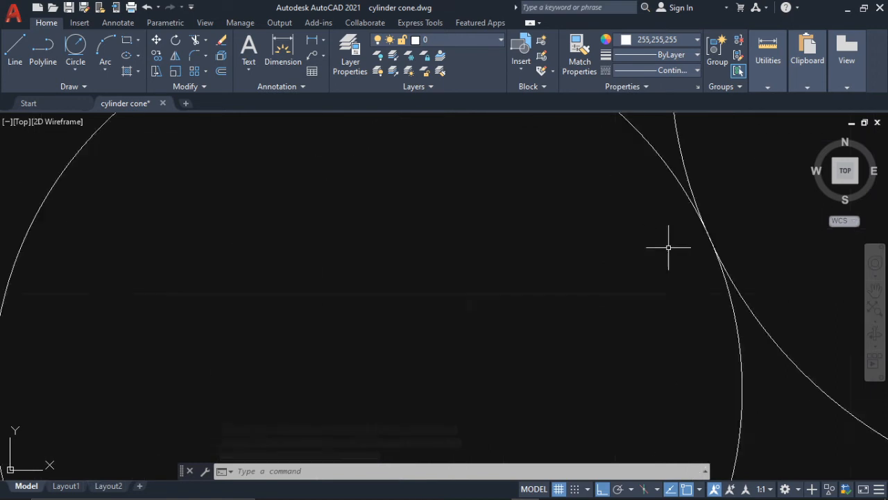
scroll(667, 245, "down", 3)
scroll(524, 337, "down", 5)
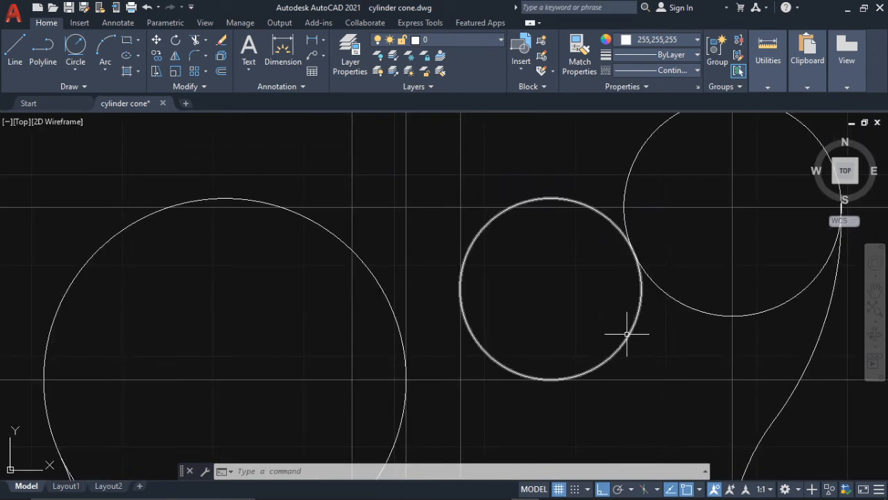
- Replace the radius 10 circle with a new one of radius 10, picking the right neck edge line first and the horn circle second as tangents
left_click(628, 338)
key("Delete")
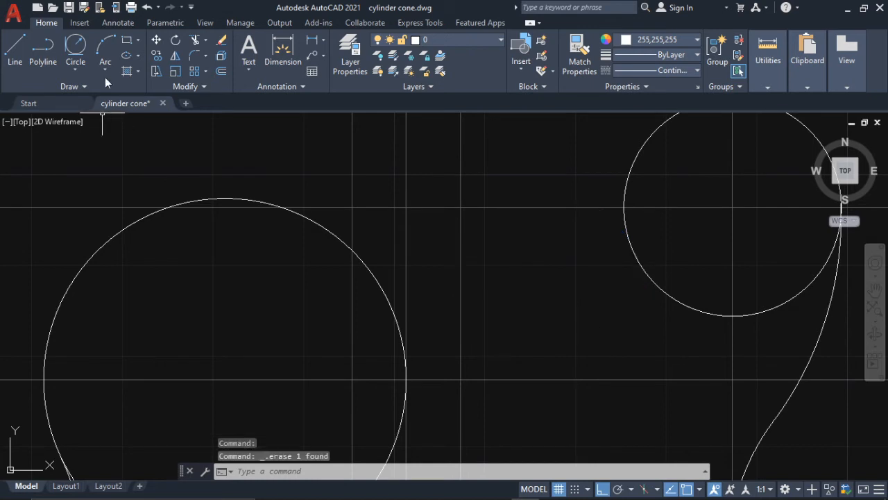
left_click(72, 52)
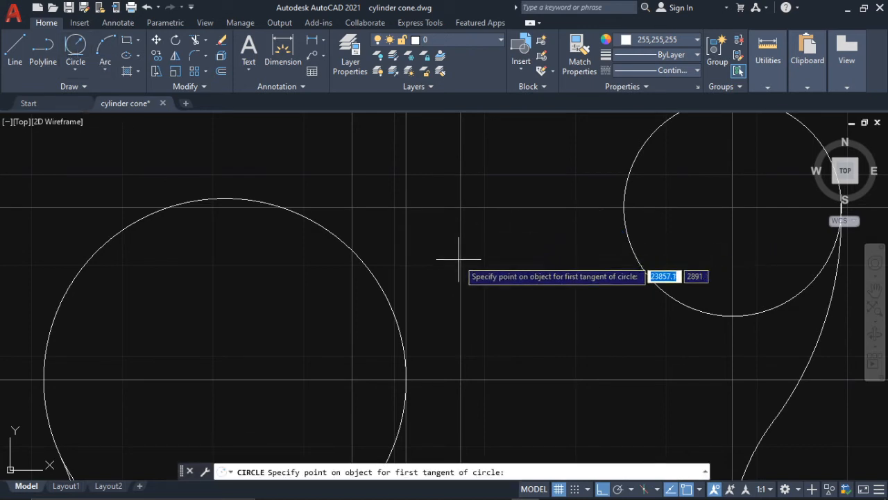
left_click(460, 293)
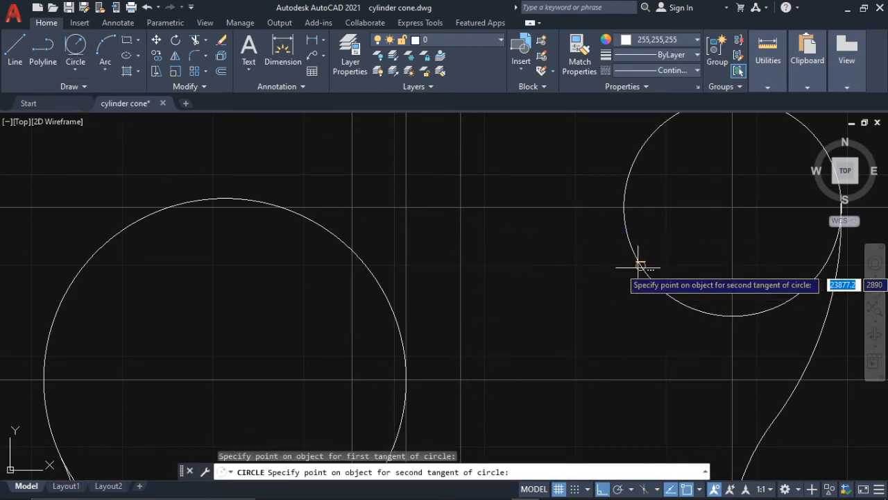
left_click(632, 265)
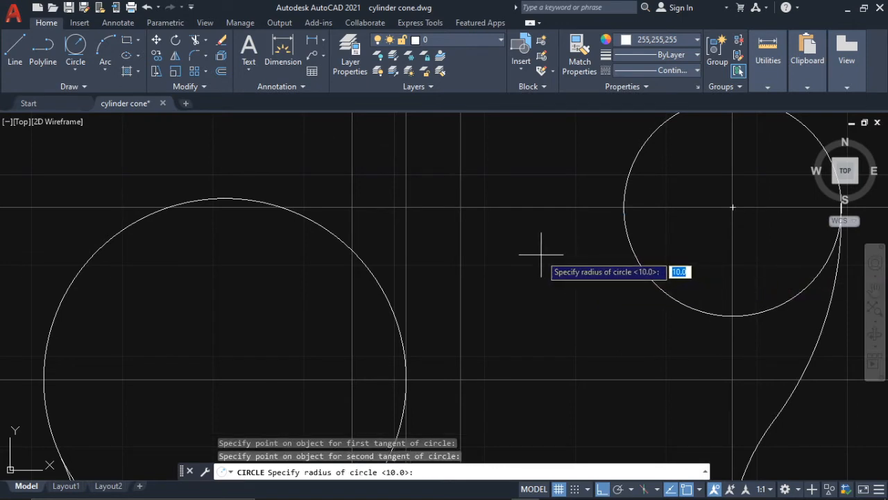
type("1")
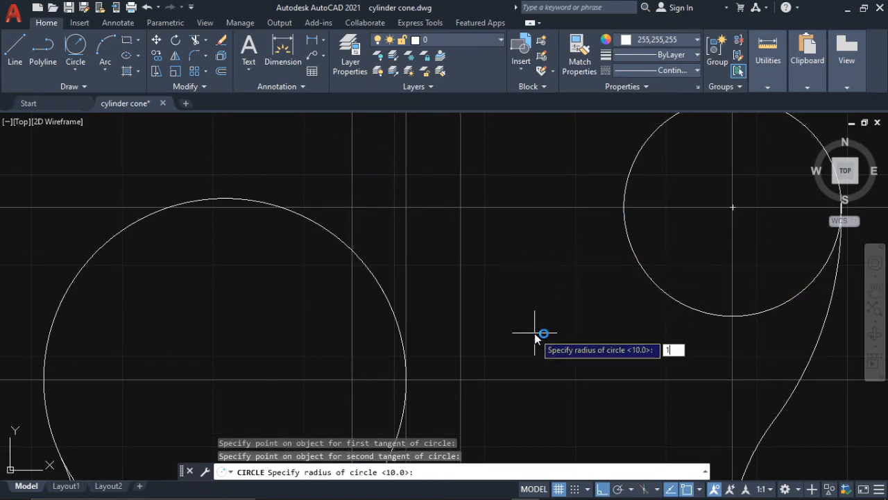
type("0")
key("Return")
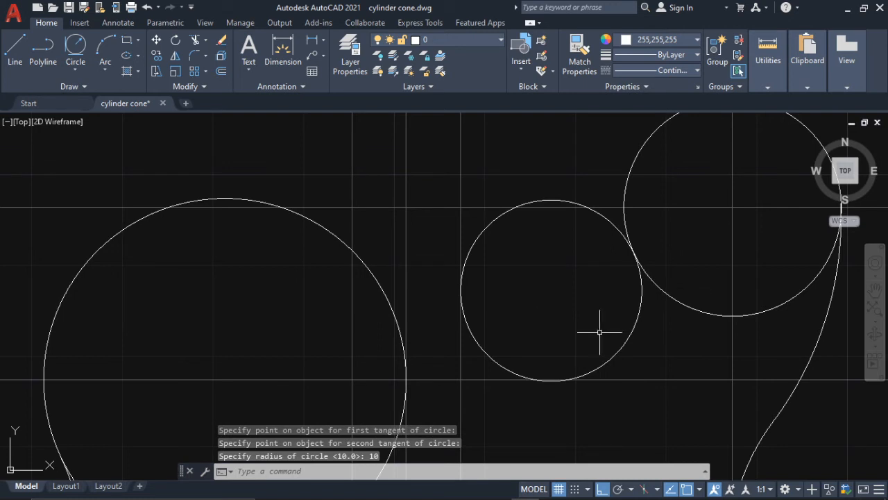
- Trim the upper part of the radius 10 circle and delete its leftover top arc, keeping the lower cutout arc
type("tr")
key("Return")
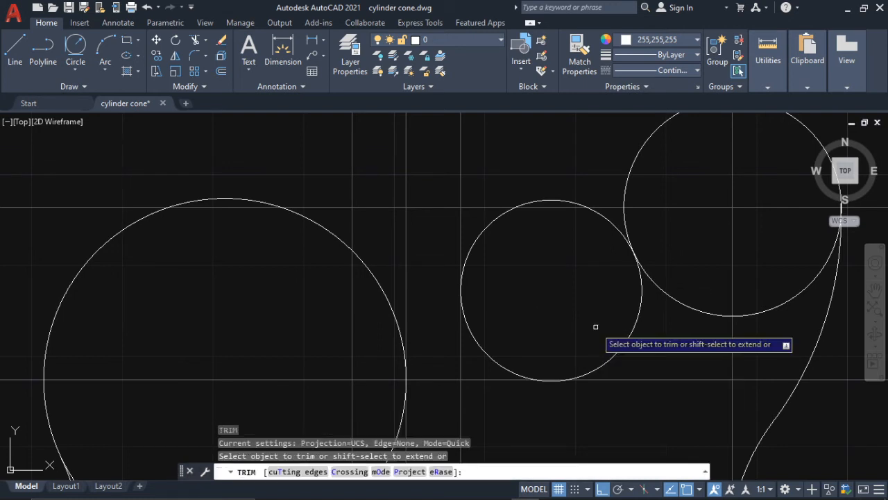
left_click(616, 224)
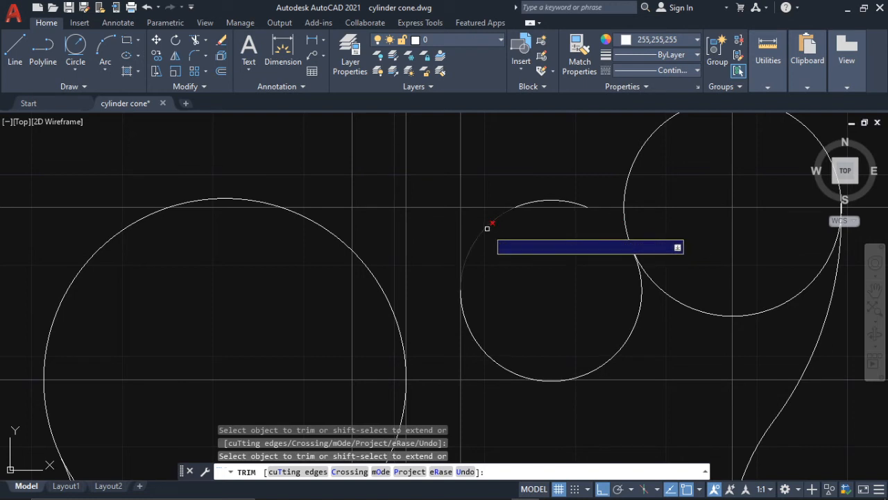
left_click(488, 224)
key("Escape")
left_click(555, 201)
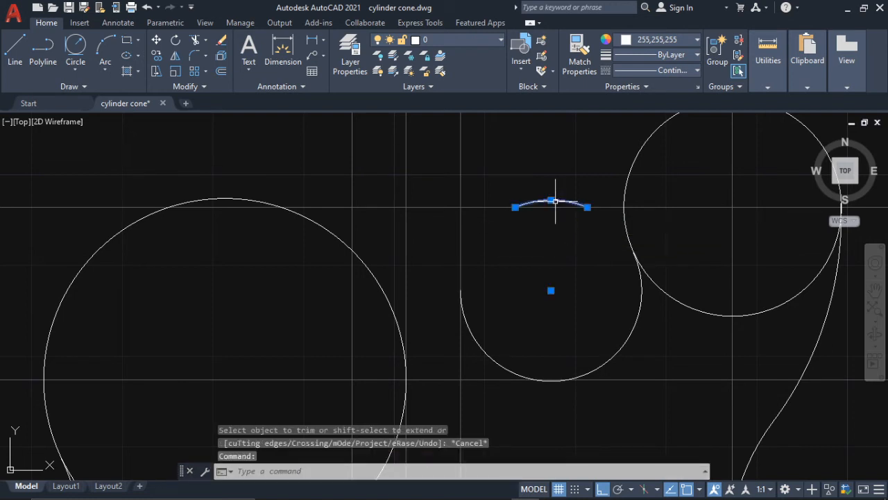
key("Delete")
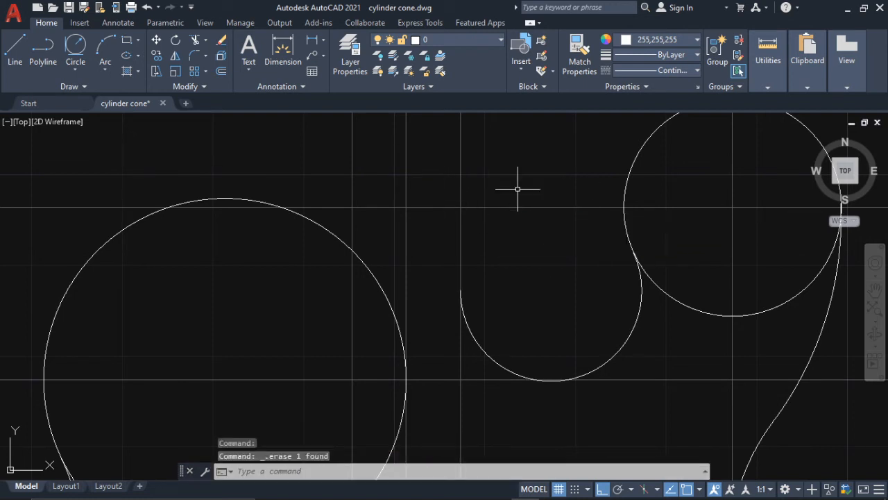
- Trim away the lower part of the right horn circle between the cutout arc and the outer body curve
scroll(531, 238, "down", 2)
scroll(531, 238, "down", 4)
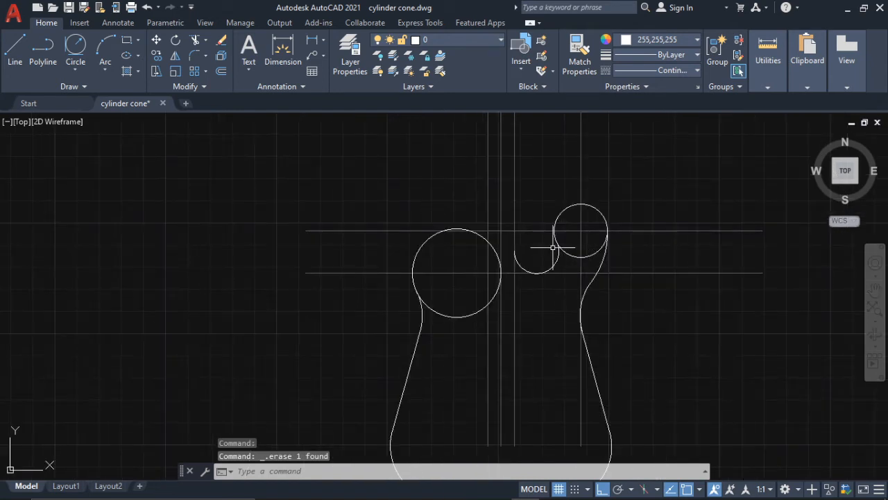
key("Return")
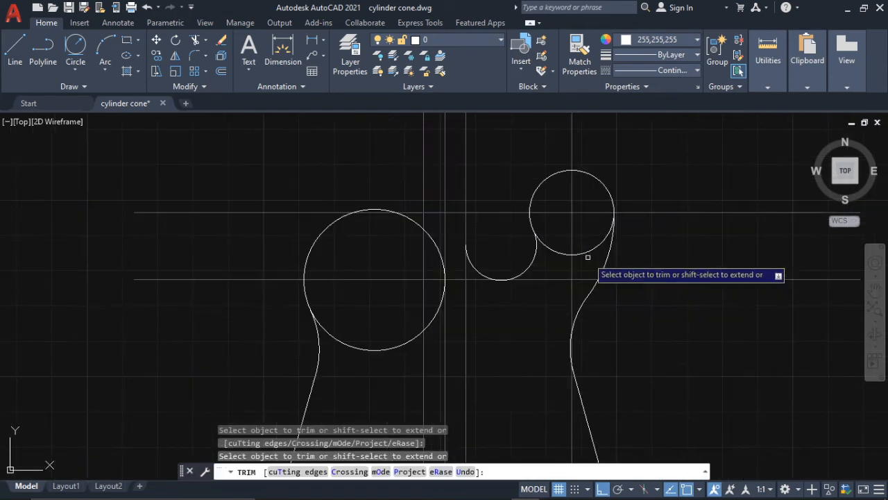
scroll(551, 246, "up", 2)
left_click(589, 248)
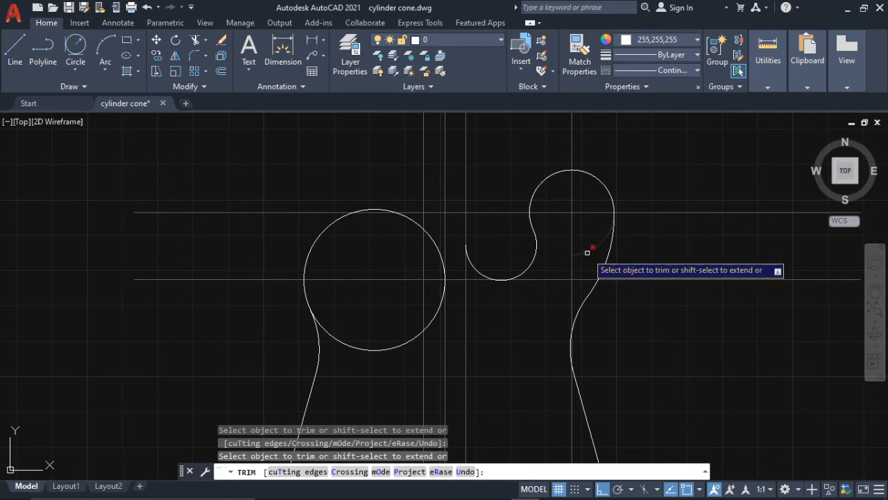
key("Escape")
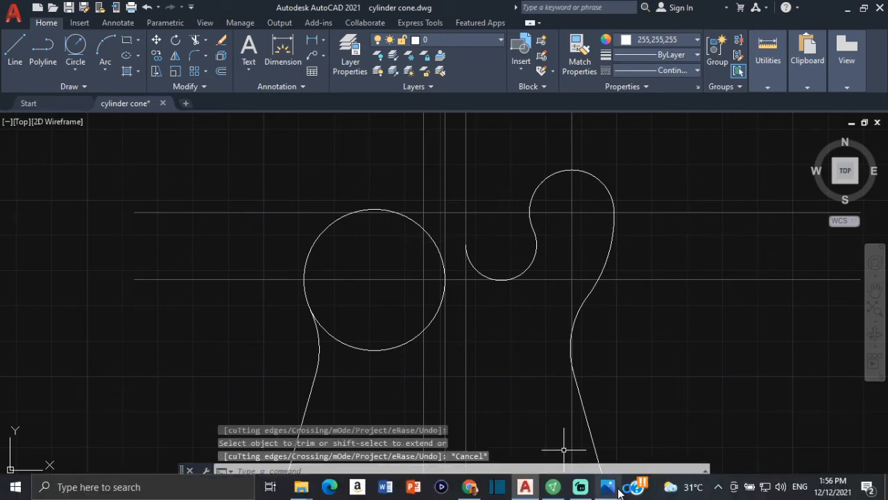
- Check the guitar reference image in Photos, and draw a radius 8 circle in AutoCAD tangent to the left horn circle and left neck edge line
left_click(618, 489)
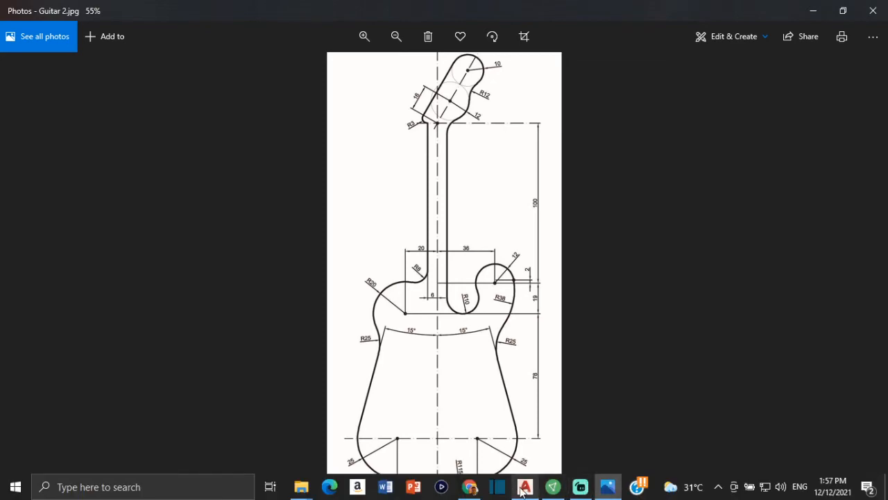
left_click(524, 487)
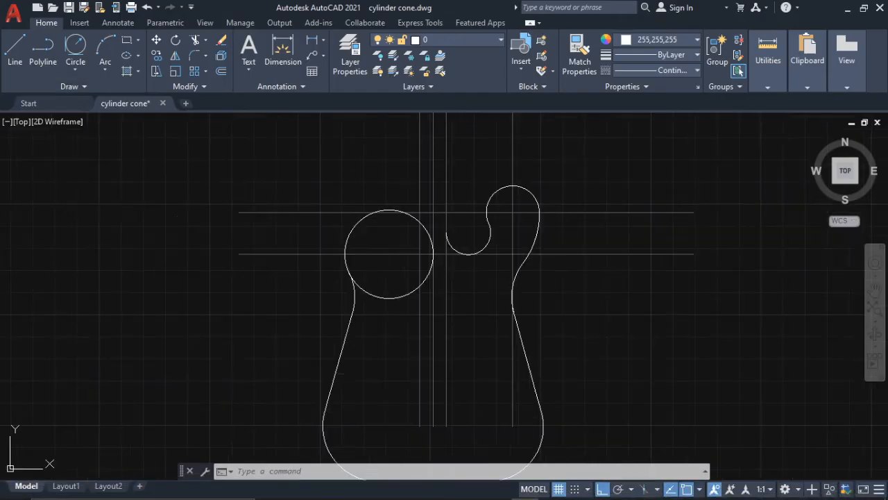
middle_click_drag(414, 212, 437, 291)
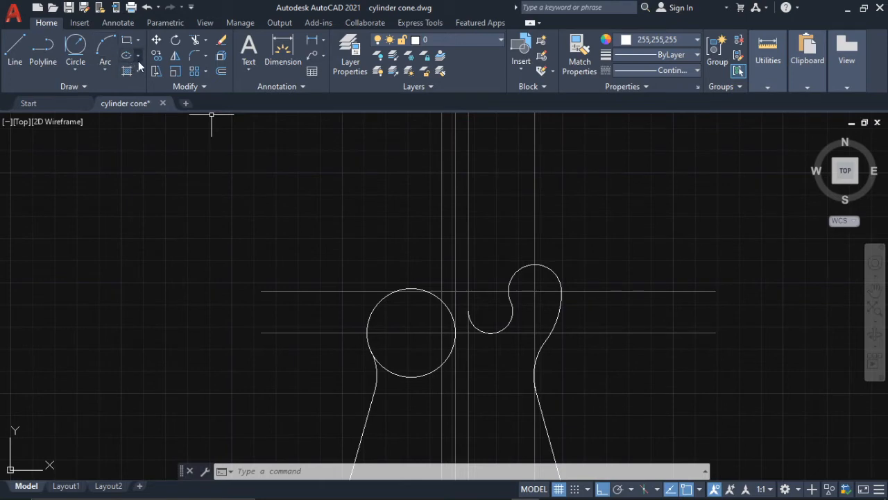
left_click(83, 52)
scroll(468, 298, "up", 4)
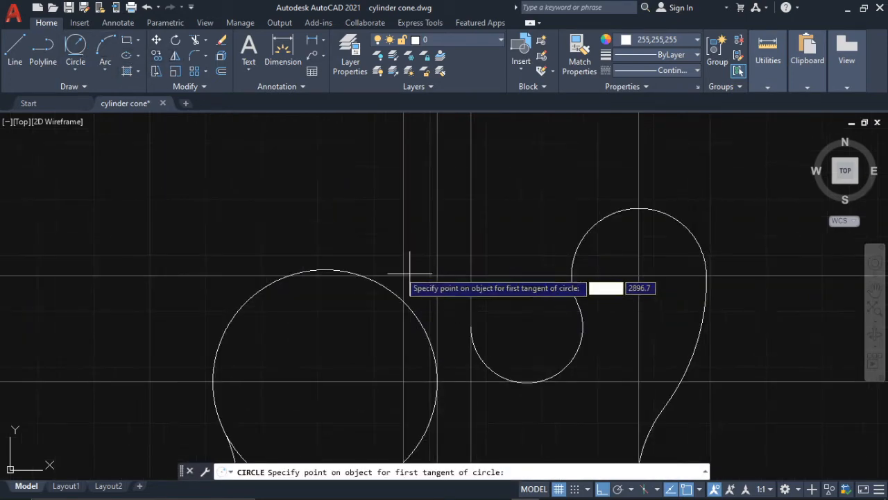
left_click(345, 271)
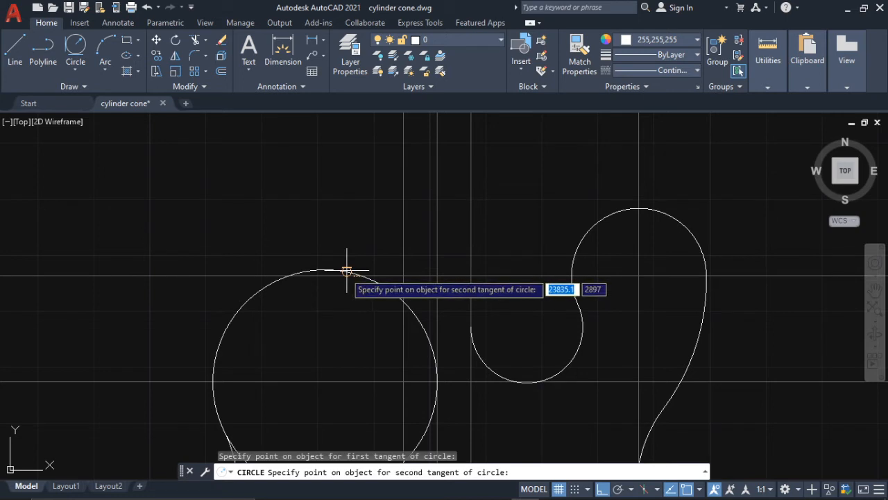
left_click(403, 238)
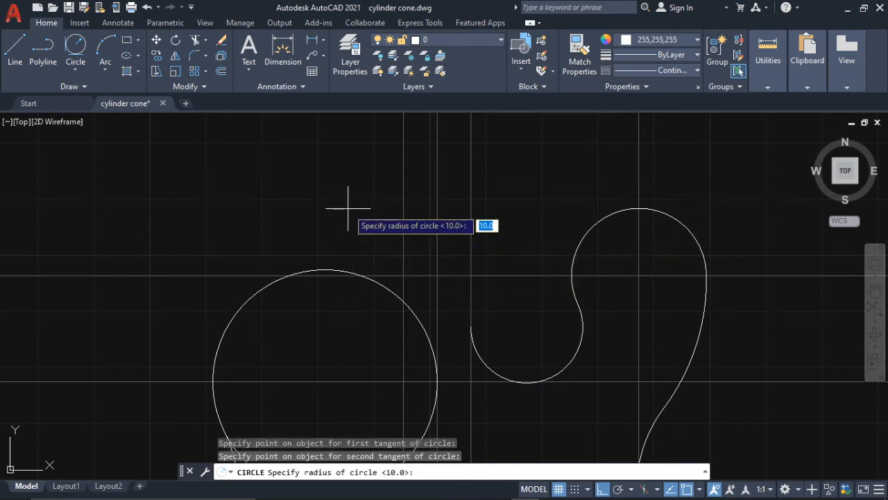
type("8")
key("Return")
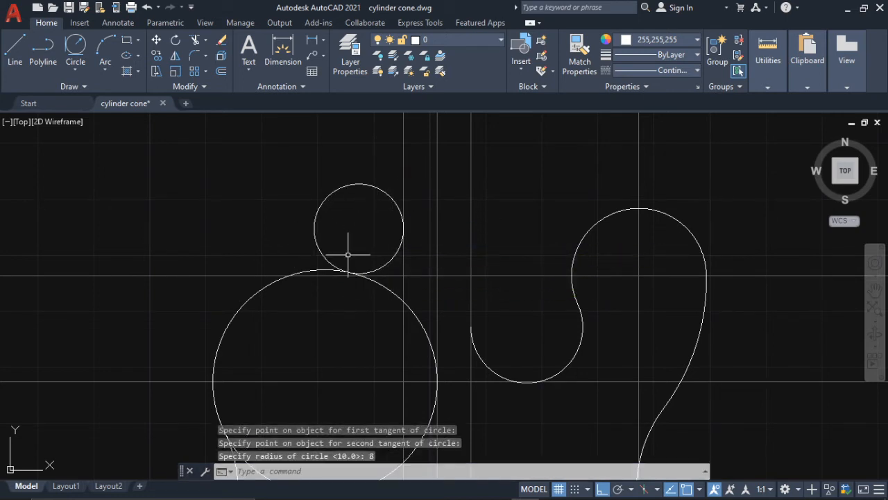
- Trim the radius 8 circle to the arc joining the left horn circle and the left neck edge
type("tr")
key("Return")
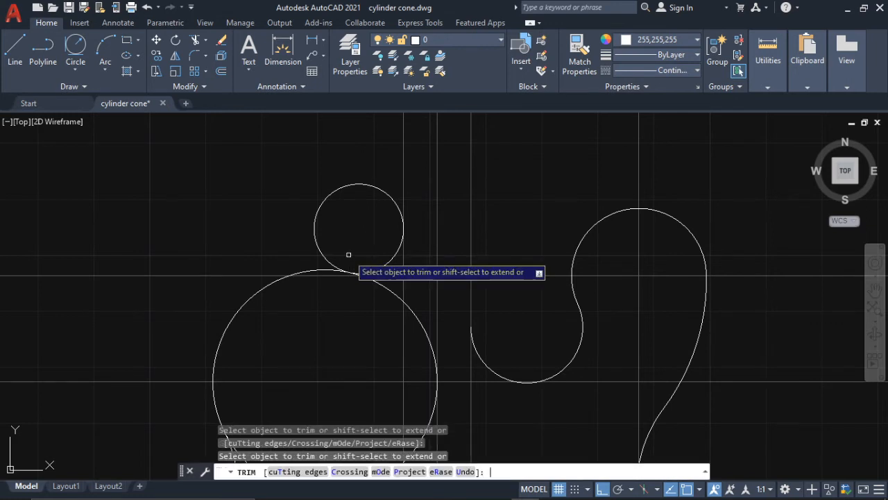
mouse_move(362, 183)
left_mouse_down()
mouse_move(361, 198)
mouse_move(353, 177)
left_mouse_up()
- Trim the right and left neck edge lines directly below their tangent points with the cutout arc and the radius 8 arc
scroll(353, 178, "down", 2)
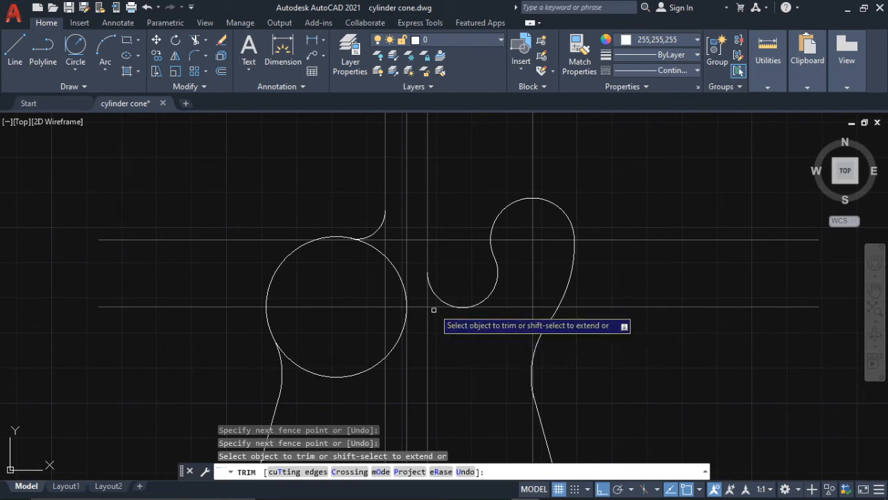
left_click_drag(428, 287, 423, 298)
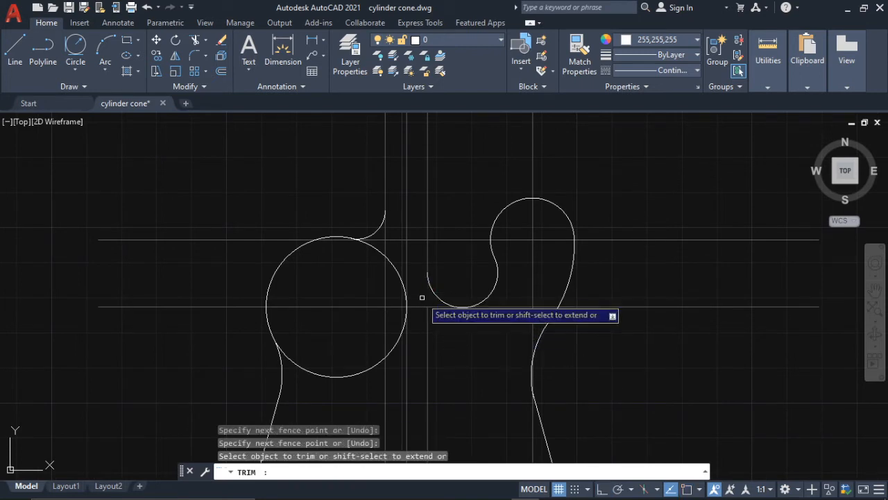
scroll(375, 276, "up", 3)
scroll(412, 307, "up", 2)
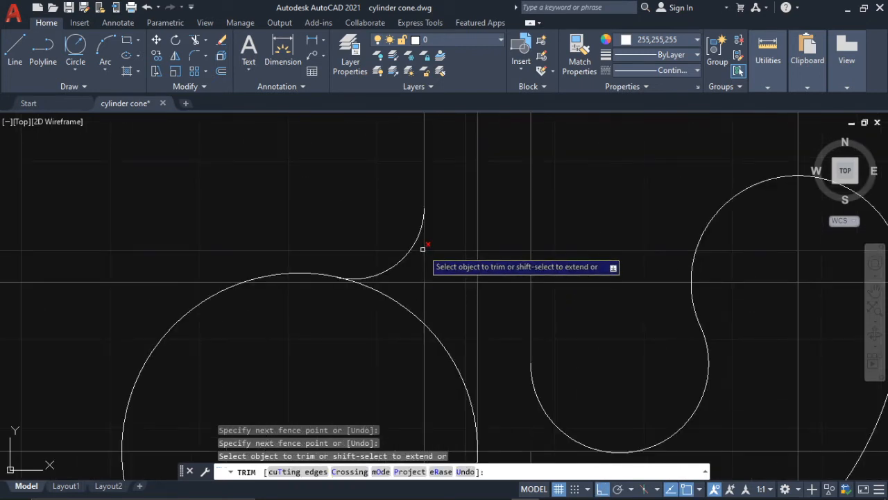
key("Escape")
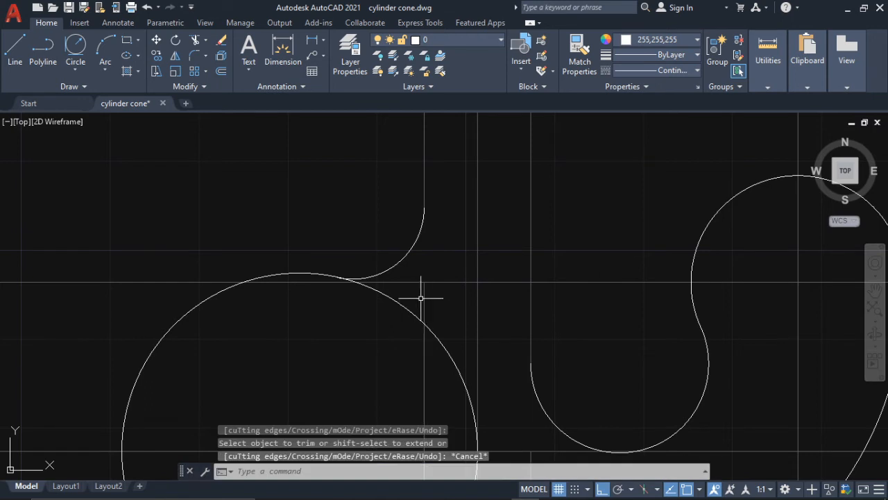
- Erase the leftover pieces of both neck edge lines below the arcs and the horizontal construction line through the right horn's centre
left_click(426, 301)
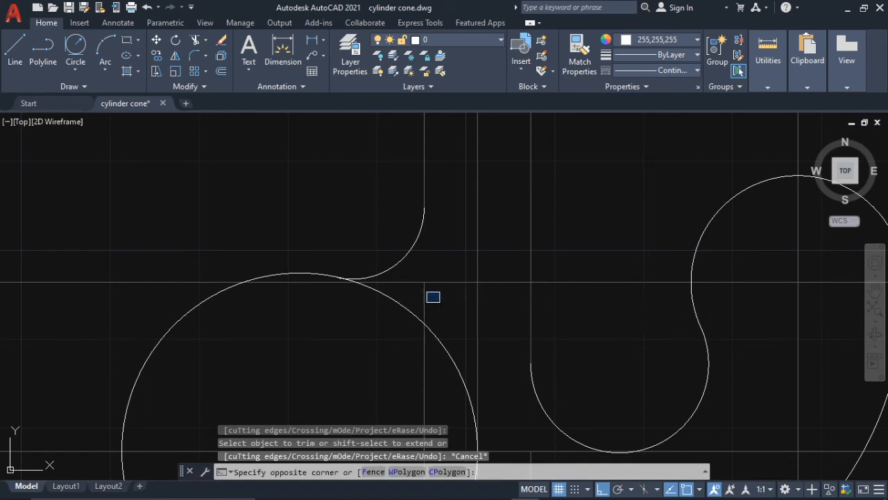
left_click(426, 297)
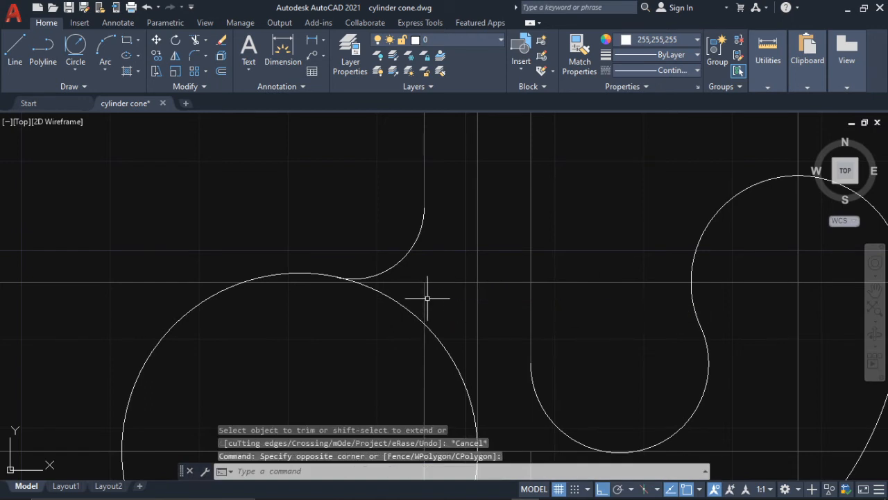
left_click(566, 283)
scroll(572, 298, "down", 2)
middle_click_drag(578, 395, 573, 333)
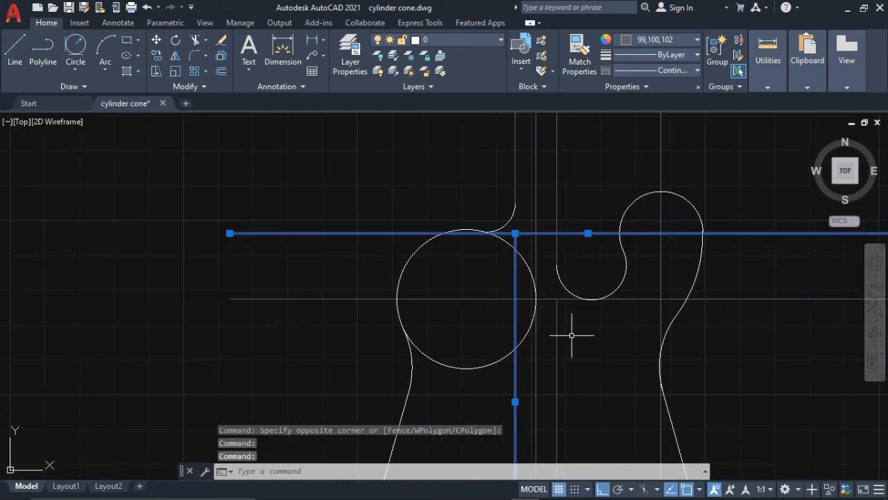
left_click(558, 331)
key("Delete")
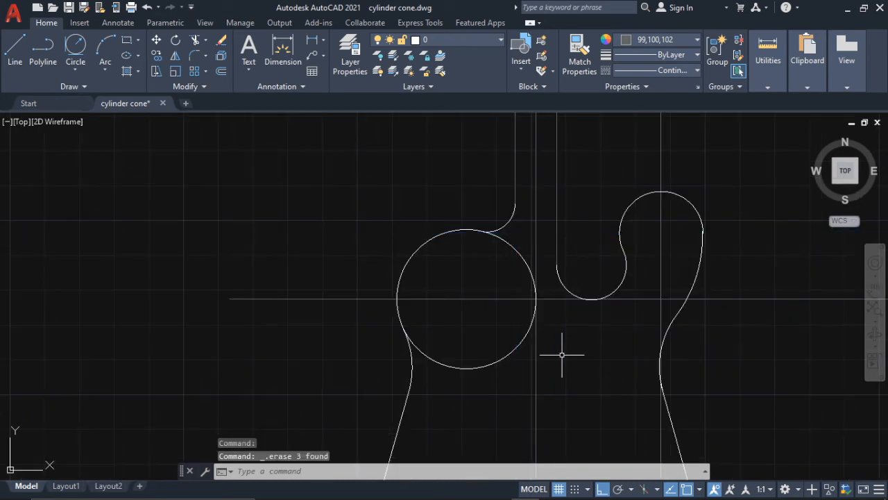
- Match the properties of the radius 8 arc onto the left and right neck edge lines
scroll(564, 346, "down", 4)
scroll(595, 237, "up", 3)
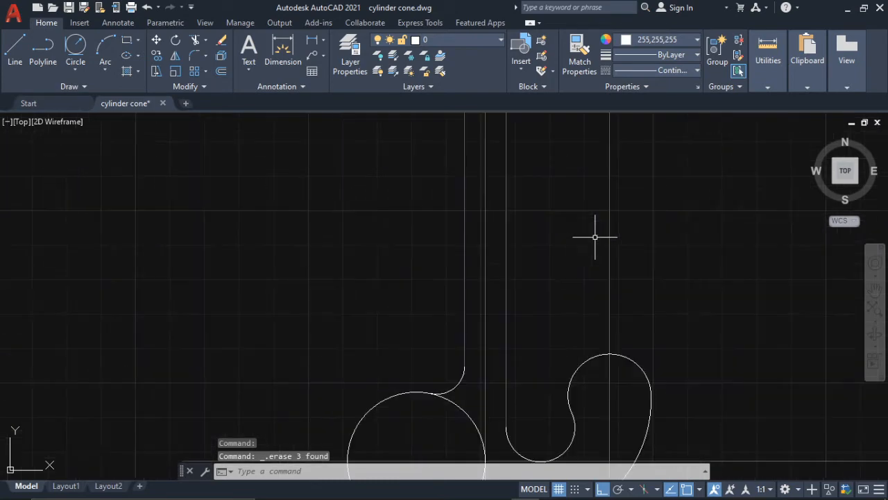
type("mat")
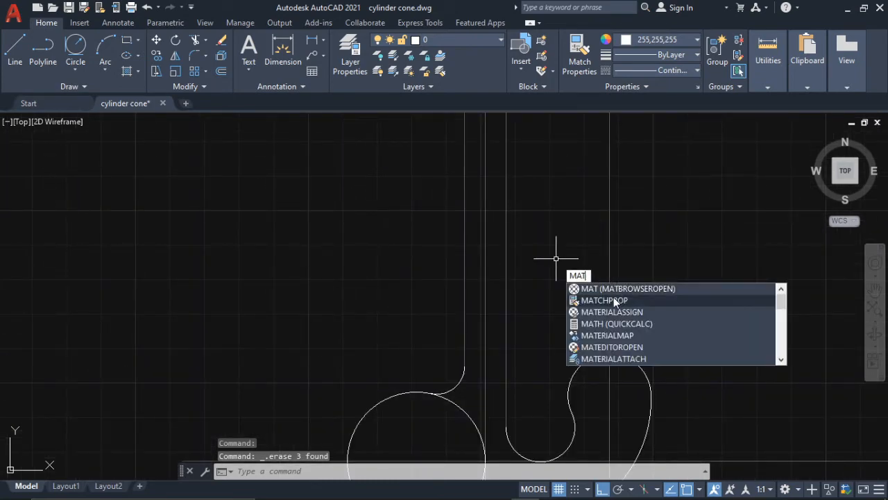
key("Escape")
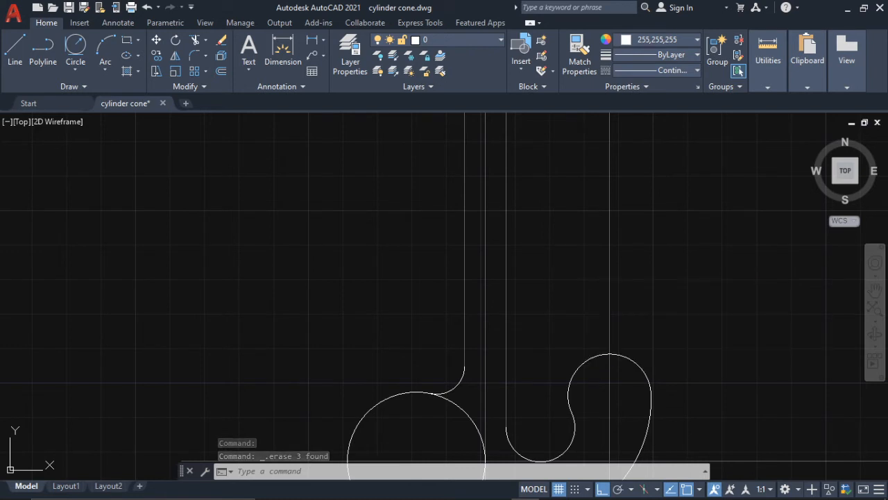
middle_click_drag(507, 335, 531, 286)
scroll(508, 323, "up", 2)
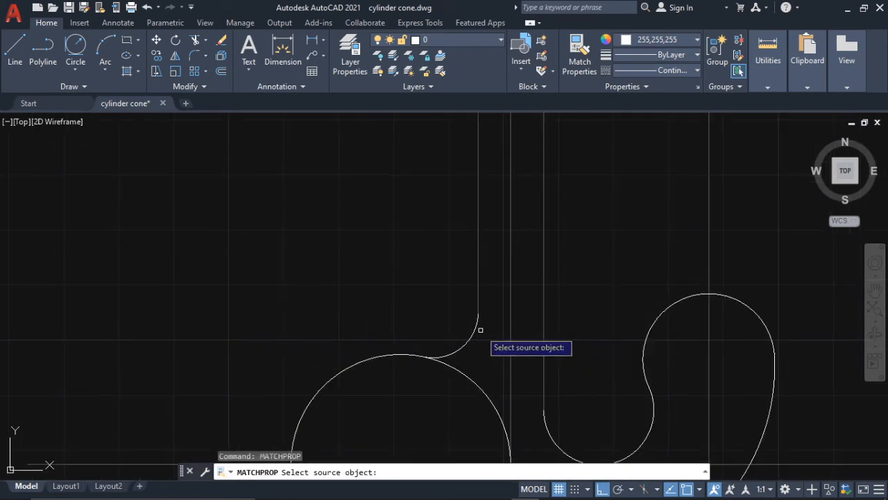
left_click(480, 328)
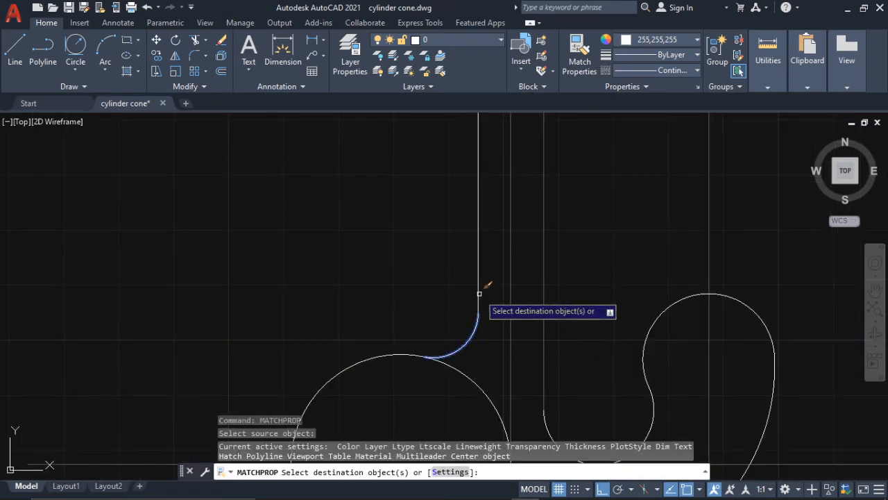
left_click(479, 293)
left_click(477, 293)
scroll(511, 310, "down", 3)
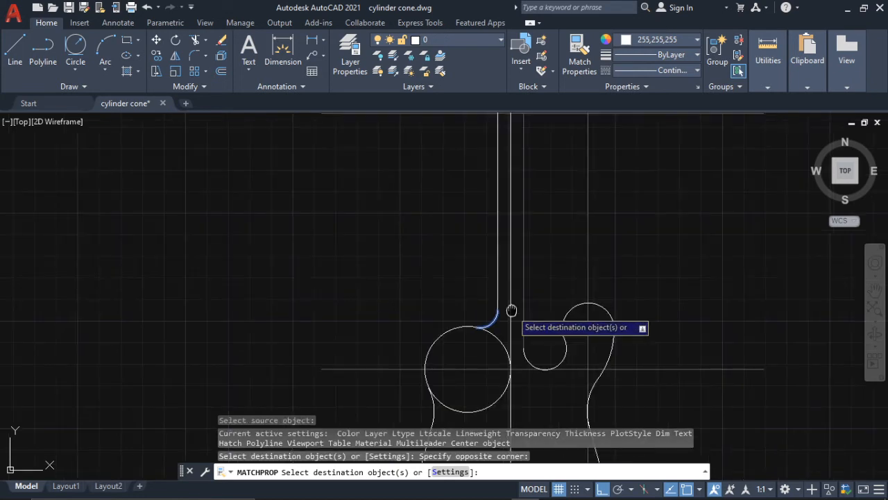
middle_click_drag(512, 310, 504, 294)
left_click(516, 300)
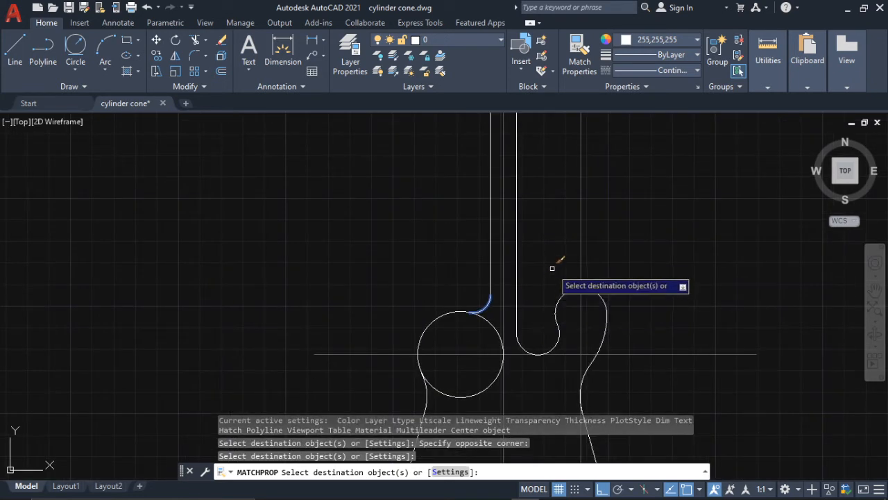
key("Escape")
- Trim the left and right neck edge lines above the horizontal construction line at the neck's upper end
scroll(534, 268, "down", 5)
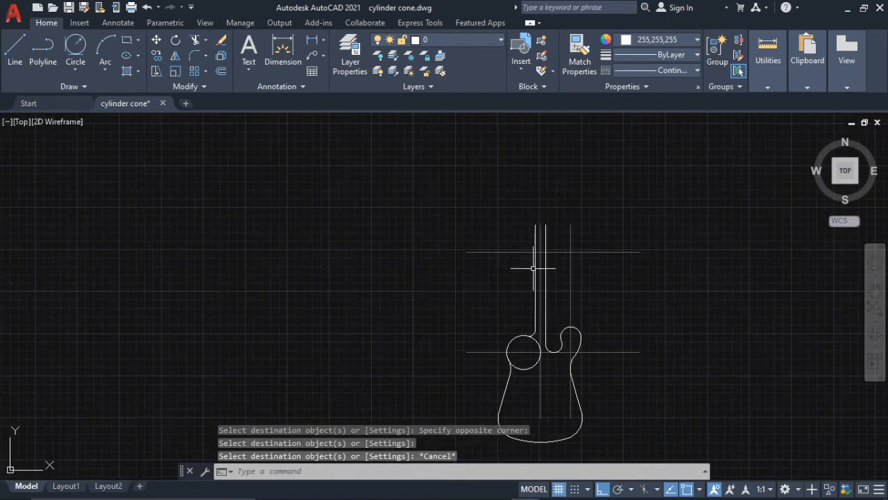
scroll(555, 261, "up", 5)
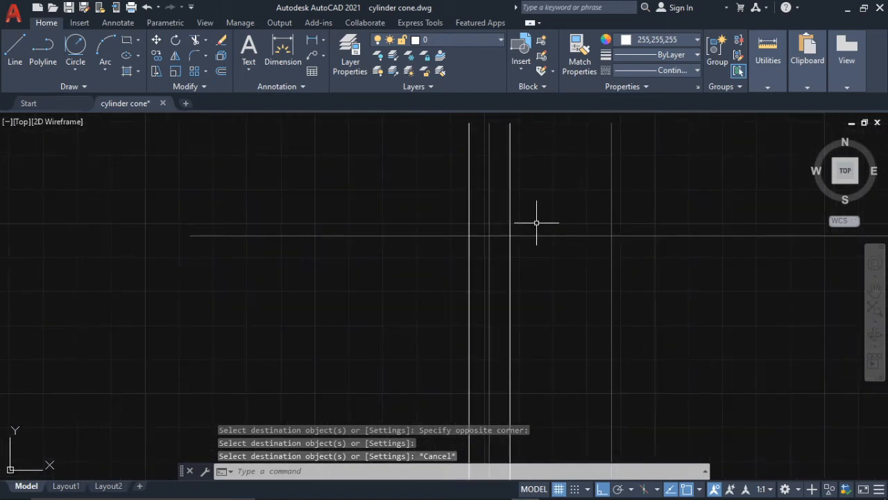
type("tr")
key("Return")
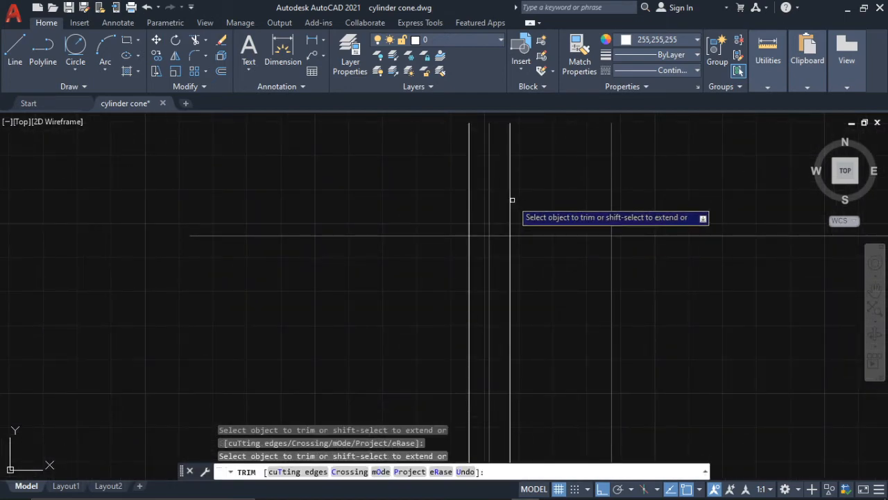
left_click(510, 214)
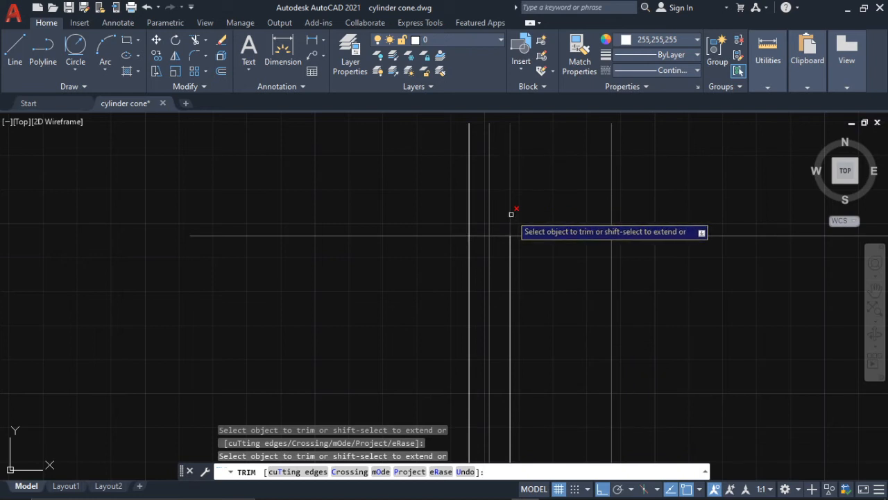
left_click(470, 209)
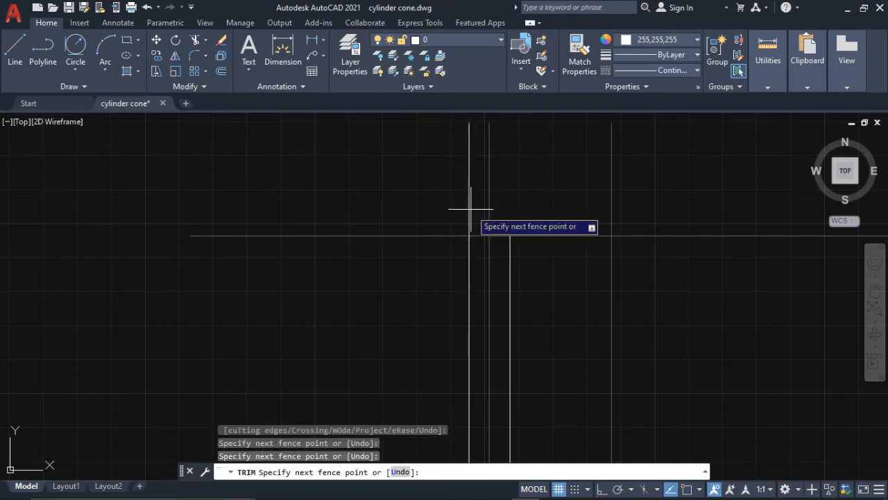
left_click(469, 209)
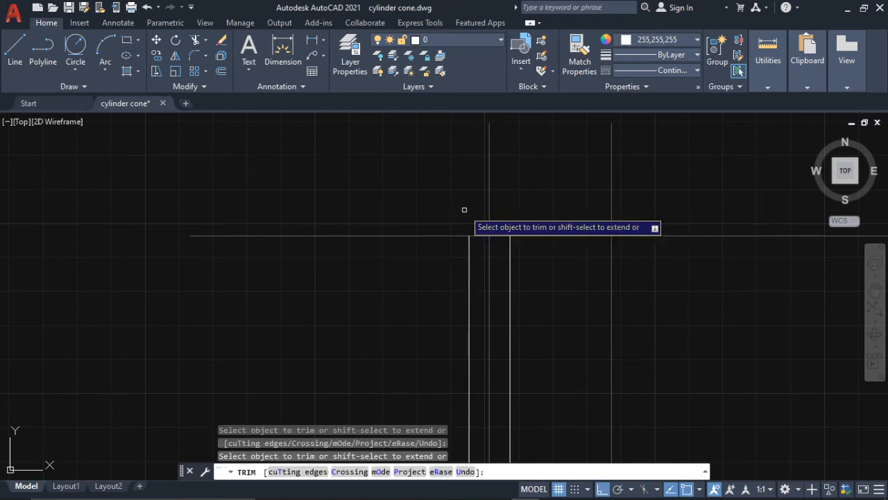
key("Escape")
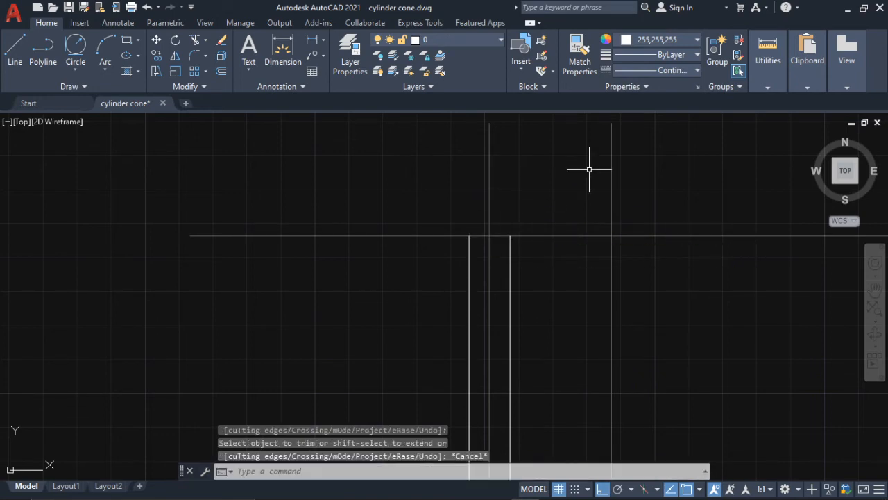
- Check the headstock angle, lengths and radii in the Guitar 2.jpg reference image in Photos, and return to AutoCAD
left_click(636, 487)
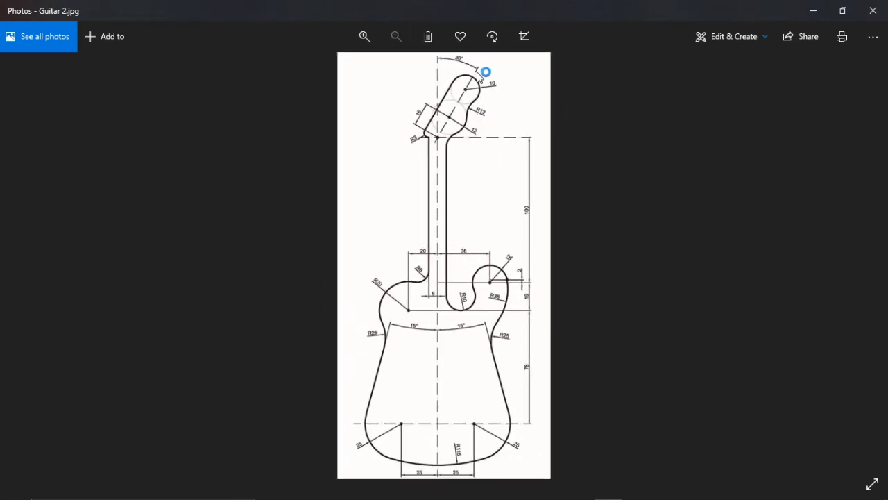
scroll(487, 74, "up", 1)
left_click_drag(488, 76, 474, 127)
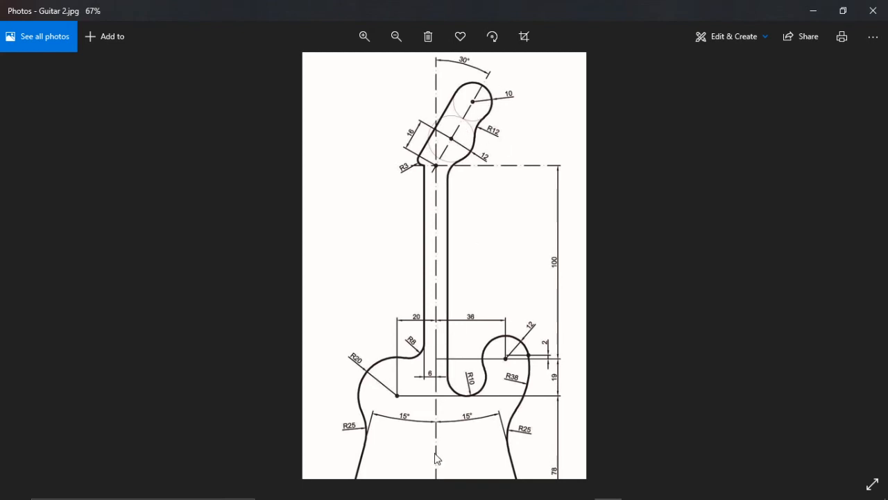
mouse_move(392, 496)
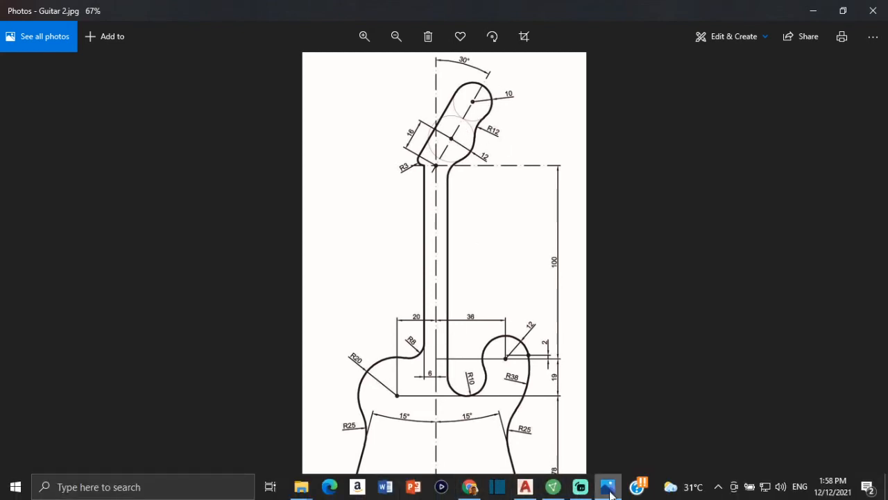
left_click(525, 486)
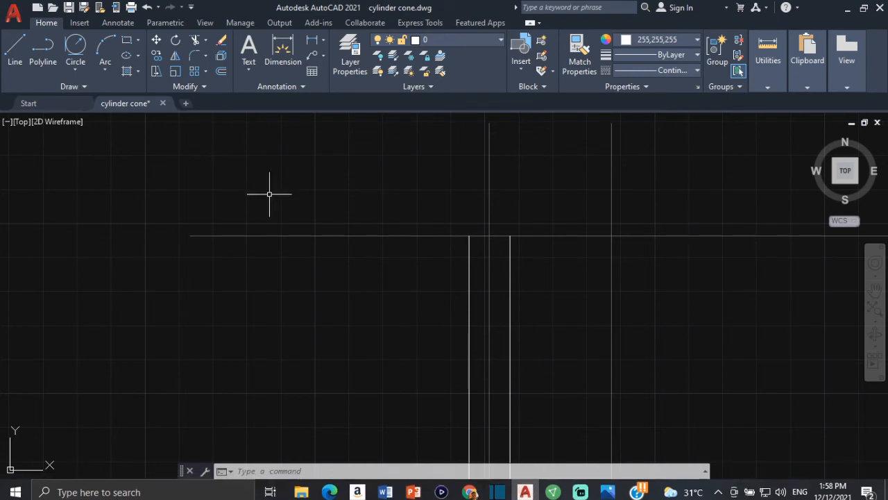
- With polar tracking on and the colour set to 99,100,102, draw a 16-unit line at 60° from near the neck's upper centre
left_click(617, 489)
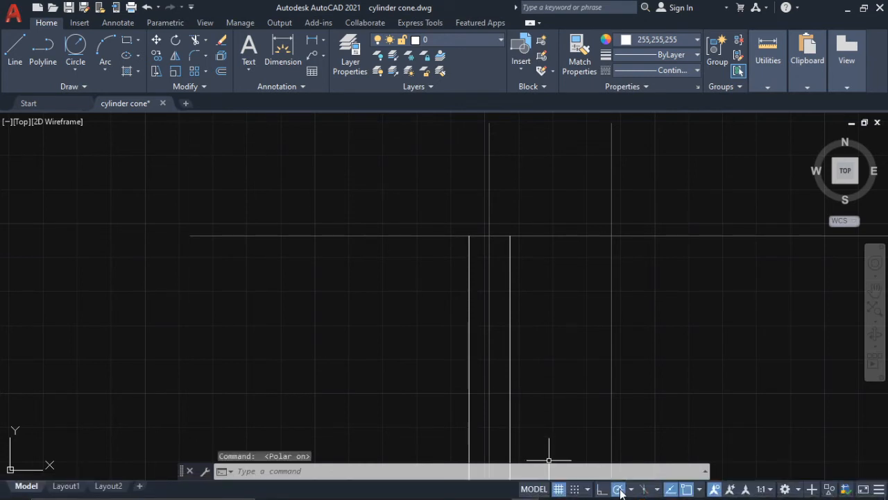
left_click(661, 39)
left_click(625, 104)
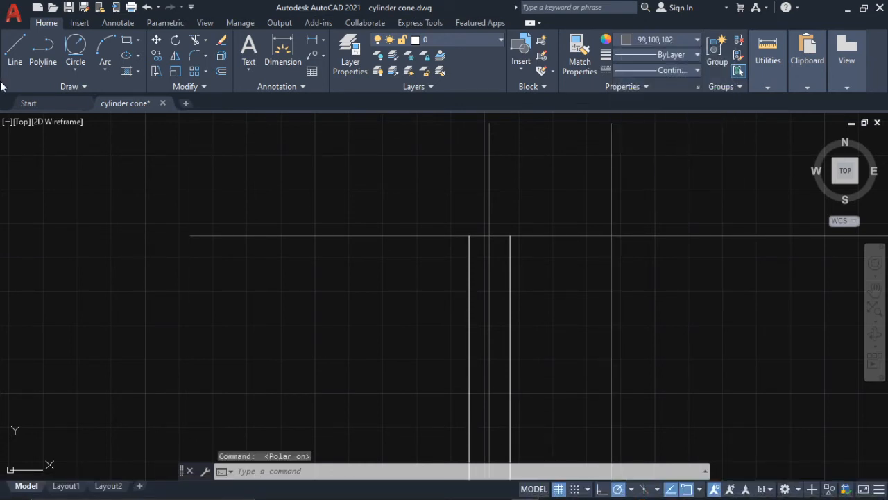
left_click(11, 48)
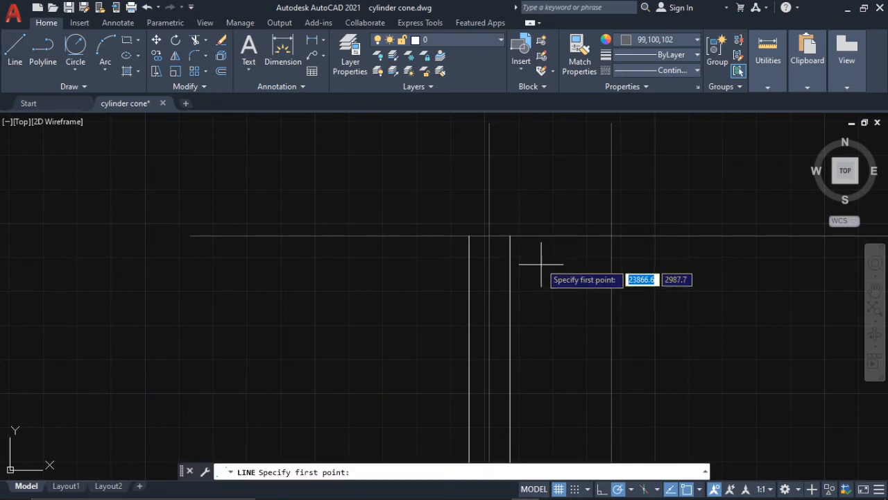
left_click(494, 235)
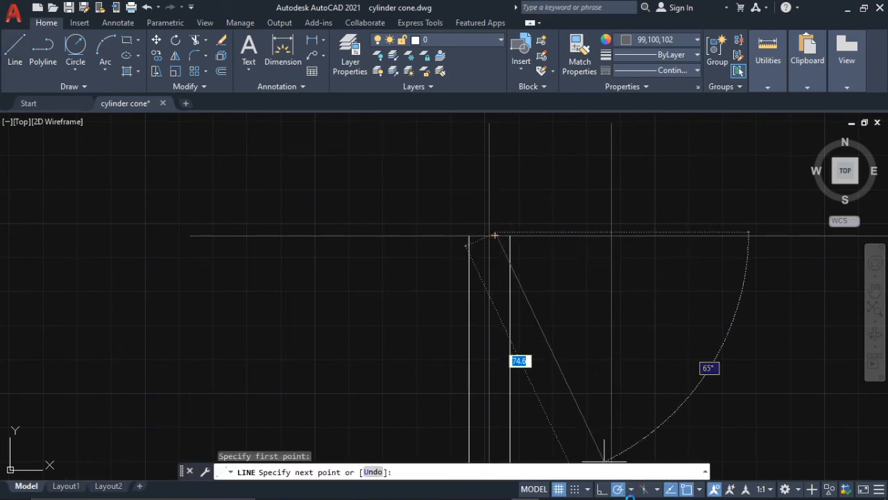
left_click(633, 489)
left_click(548, 208)
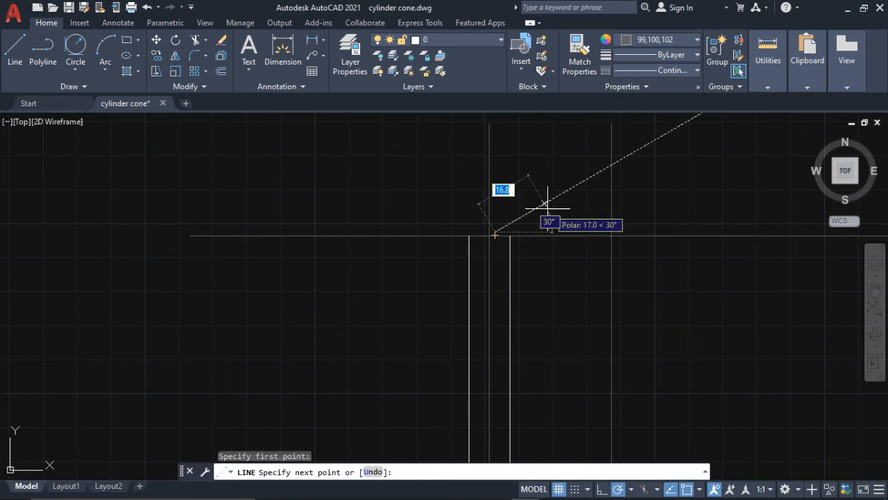
middle_click_drag(548, 208, 541, 277)
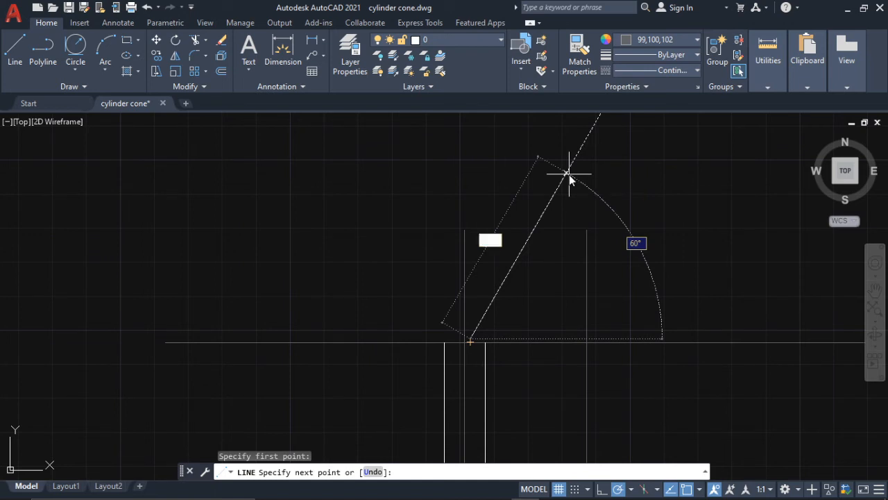
type("16")
key("Return")
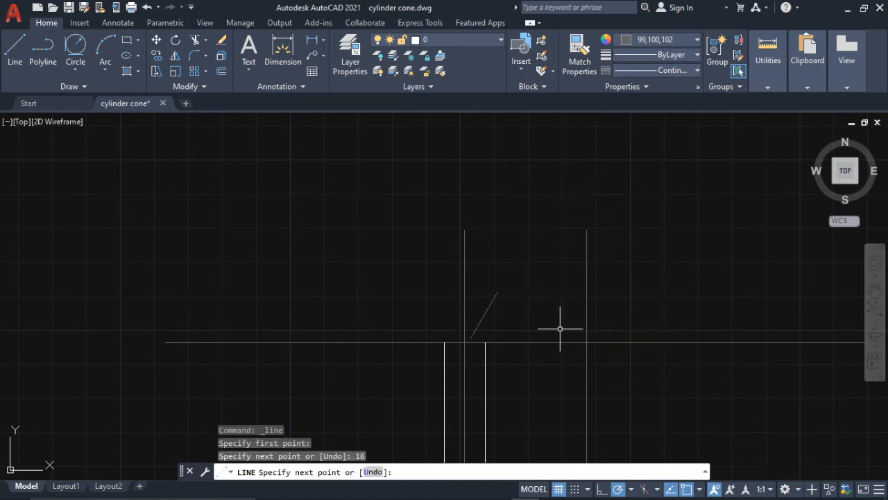
key("Escape")
- Move the slanted 16-unit line by its lower end onto the intersection of the neck centreline and the upper horizontal construction line
left_click(490, 304)
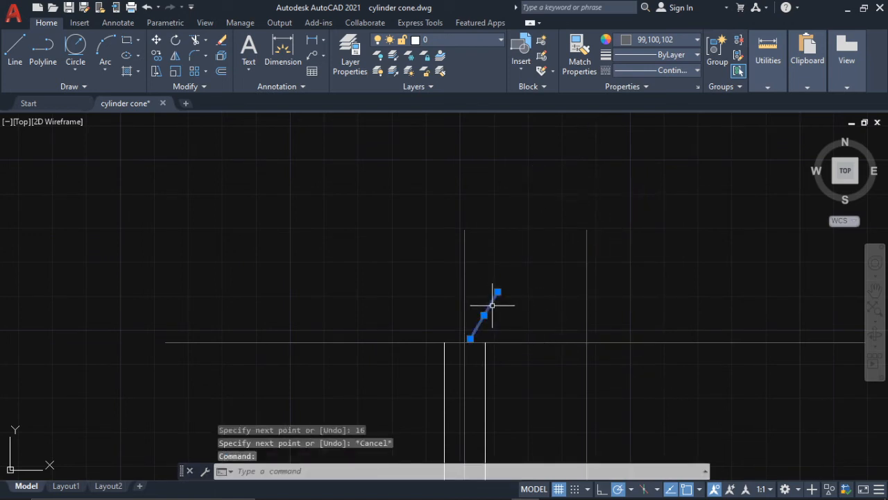
left_click(156, 39)
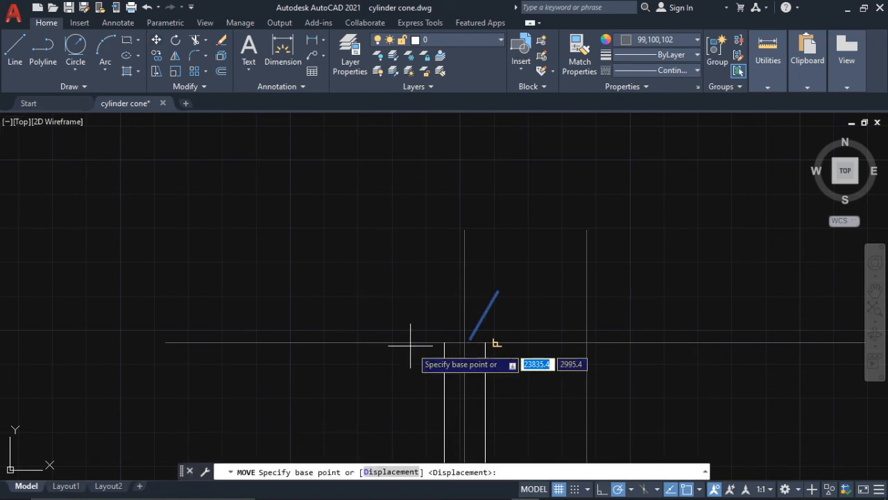
scroll(451, 360, "up", 2)
left_click(478, 309)
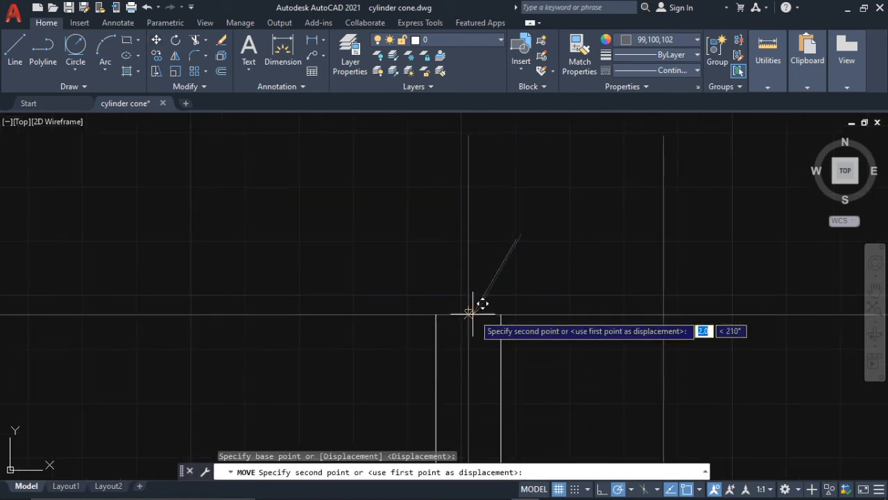
left_click(469, 313)
scroll(526, 321, "down", 1)
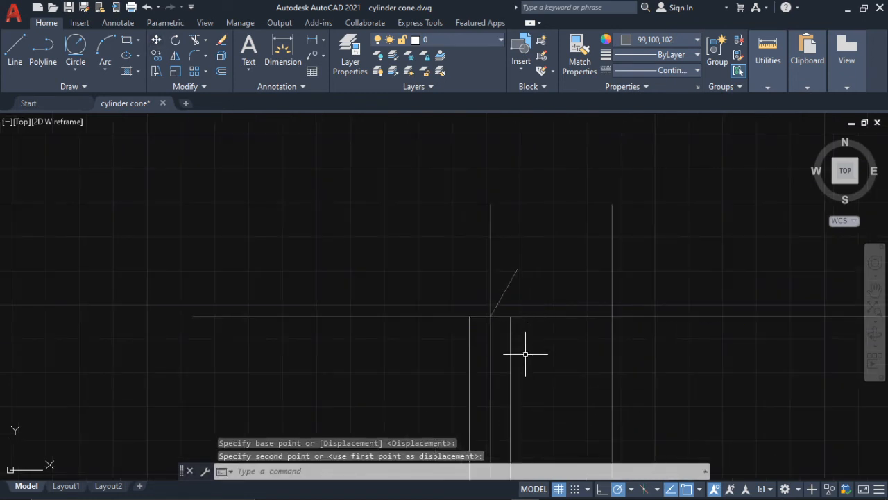
key("Escape")
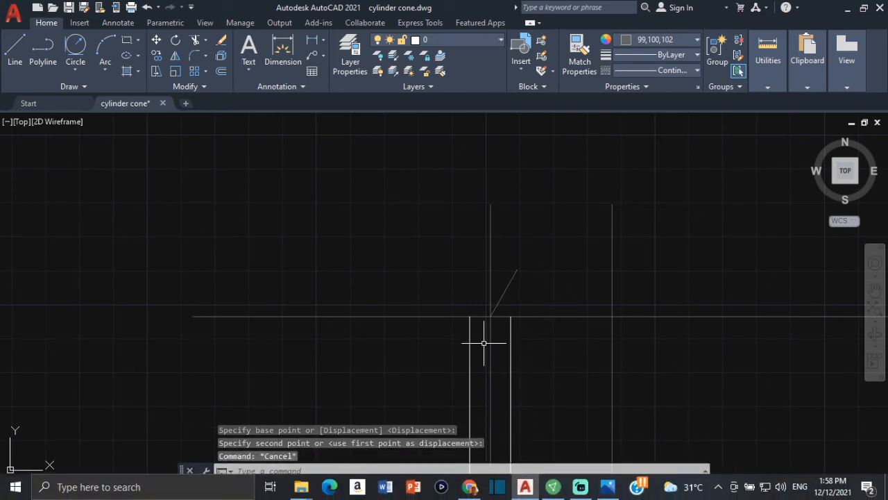
- Check the headstock's 16-unit offset and circle radii in the Guitar 2.jpg reference image in Photos, and return to AutoCAD
scroll(486, 342, "up", 3)
scroll(530, 362, "down", 3)
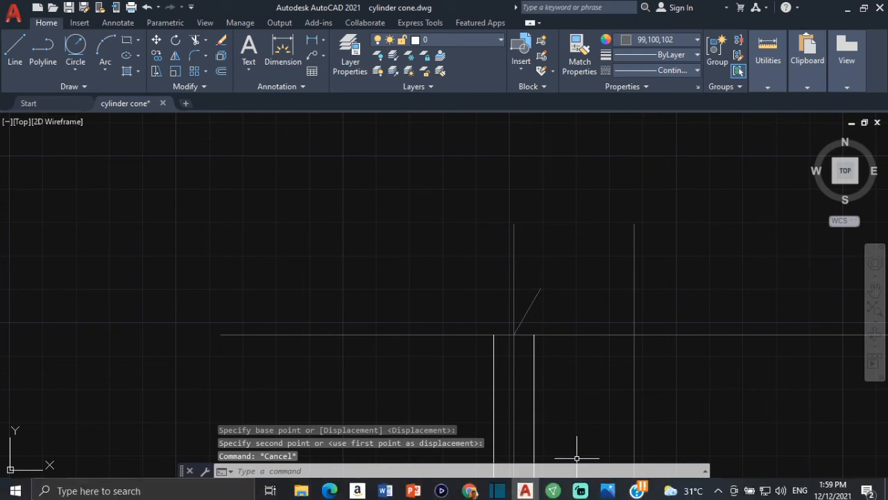
mouse_move(616, 495)
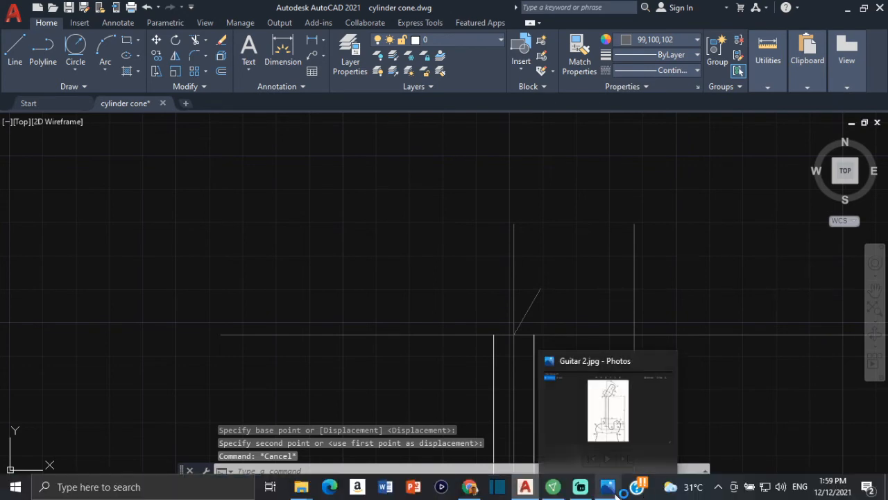
left_click(609, 410)
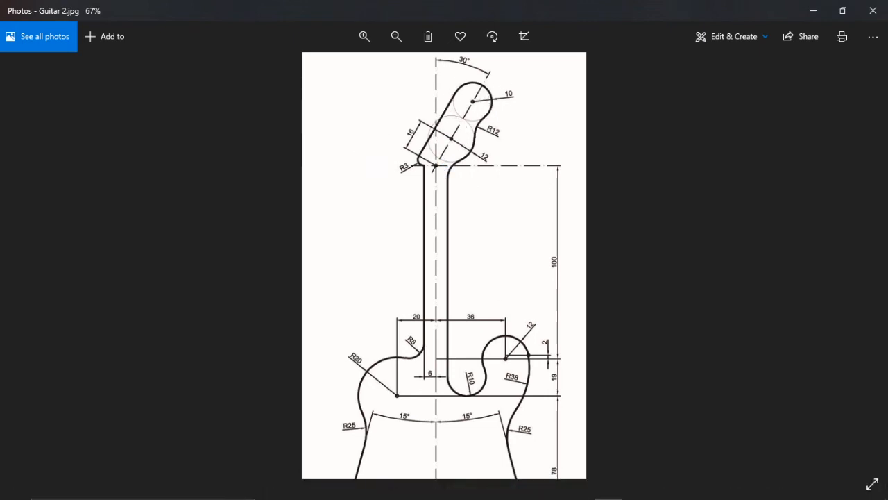
mouse_move(568, 496)
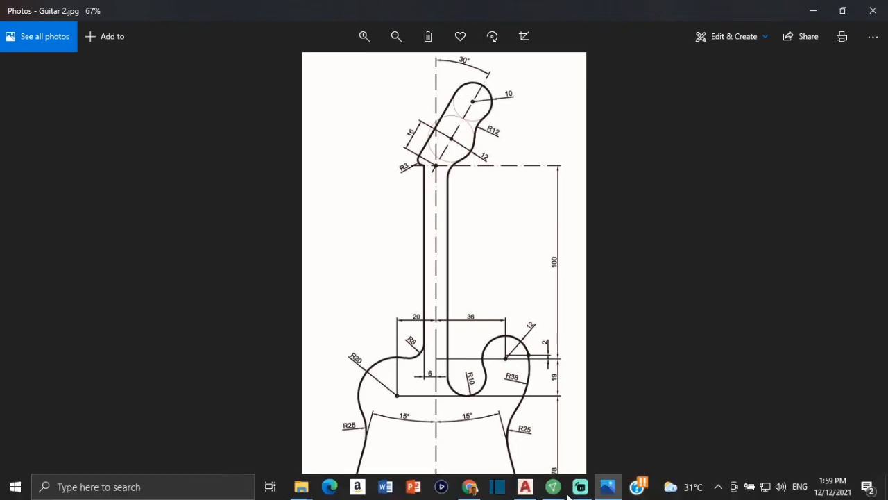
left_click(525, 488)
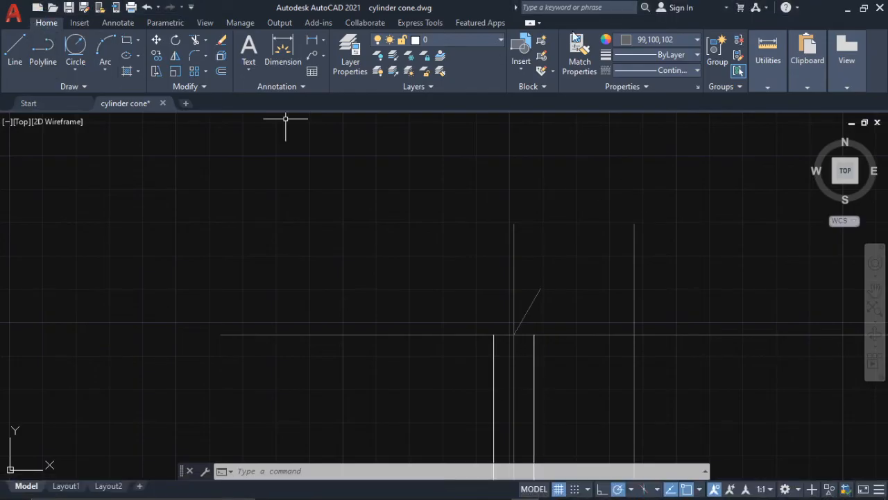
- Measure the length of the slanted headstock line from its upper end to its lower end
left_click(81, 65)
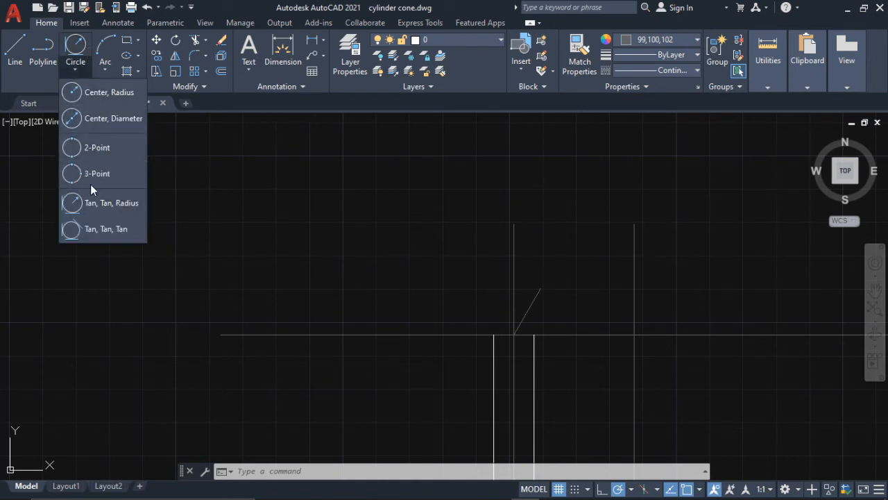
left_click(104, 97)
scroll(496, 297, "up", 2)
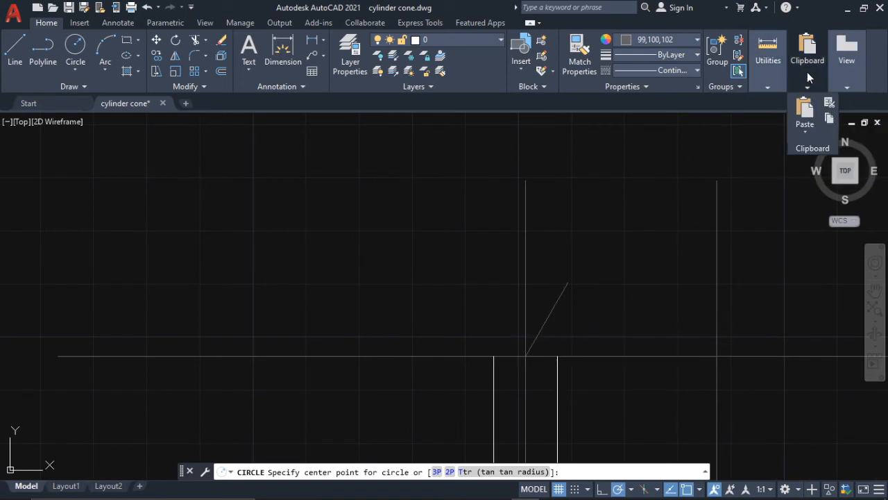
mouse_move(782, 78)
left_click(778, 136)
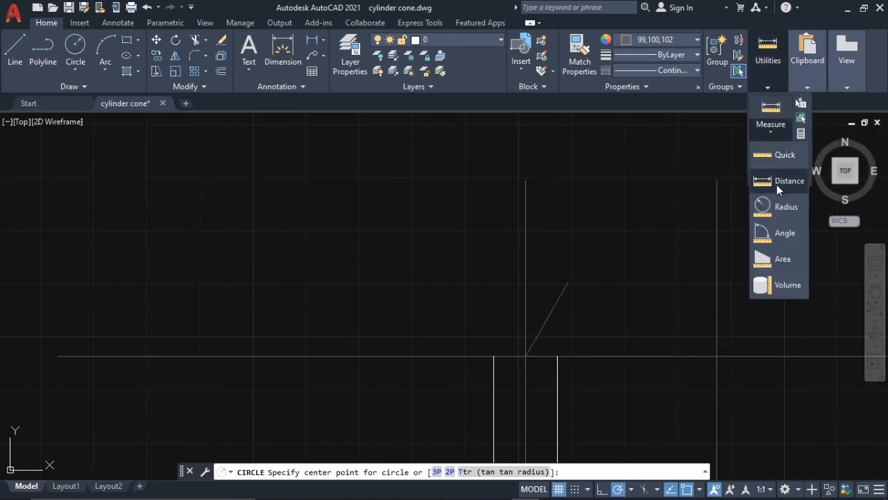
left_click(776, 184)
left_click(566, 282)
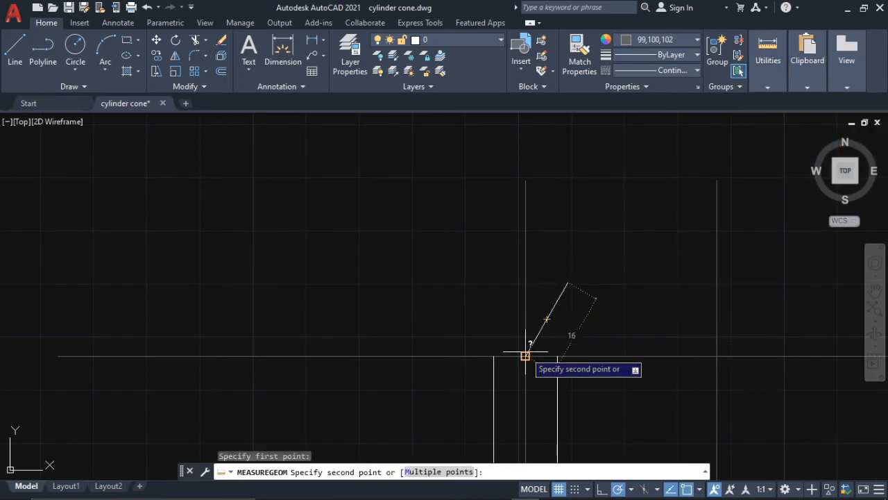
key("Escape")
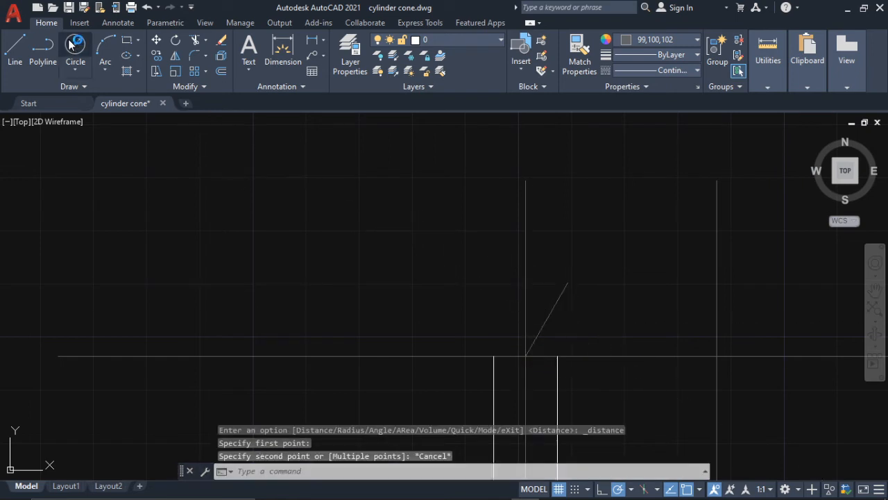
- Draw a circle of radius 12 centred on the upper end of the slanted headstock line
left_click(74, 44)
left_click(568, 283)
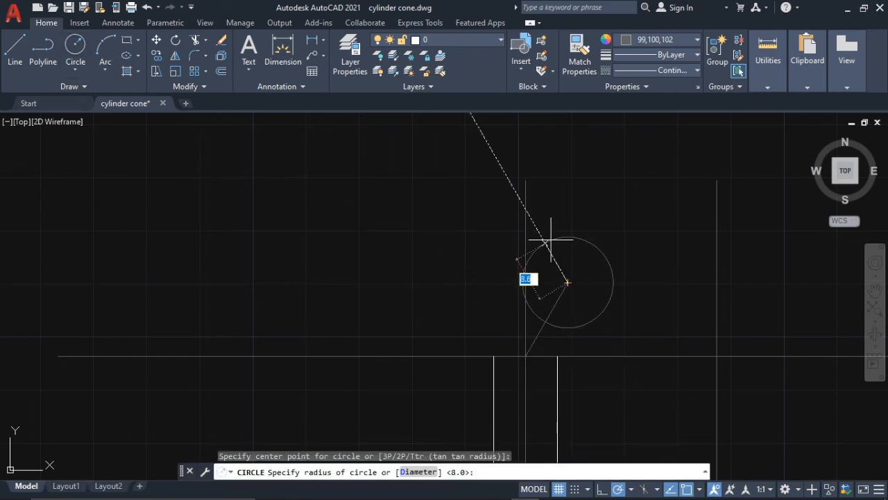
key("Return")
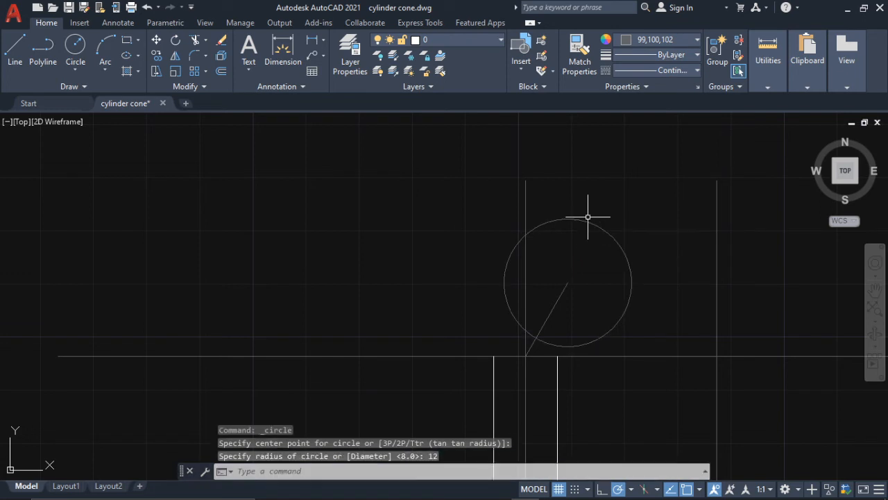
- Delete the long vertical construction line to the right of the neck
scroll(614, 197, "down", 4)
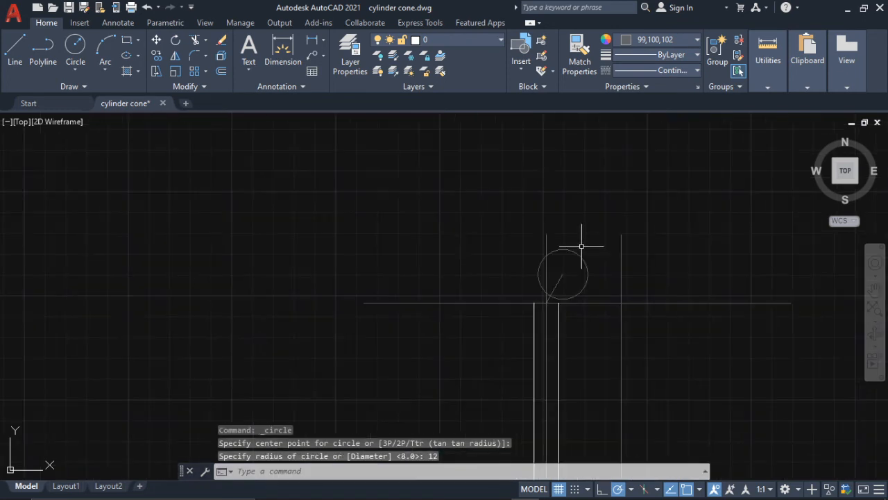
scroll(633, 273, "down", 3)
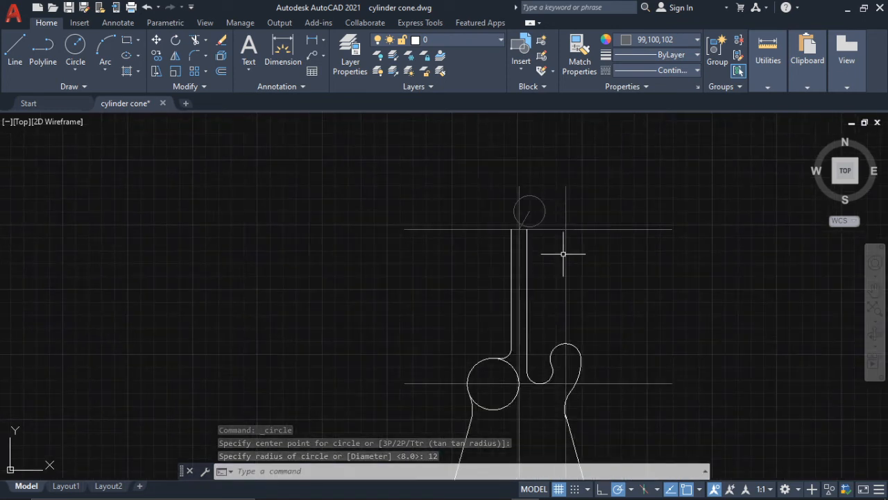
left_click(566, 261)
key("Delete")
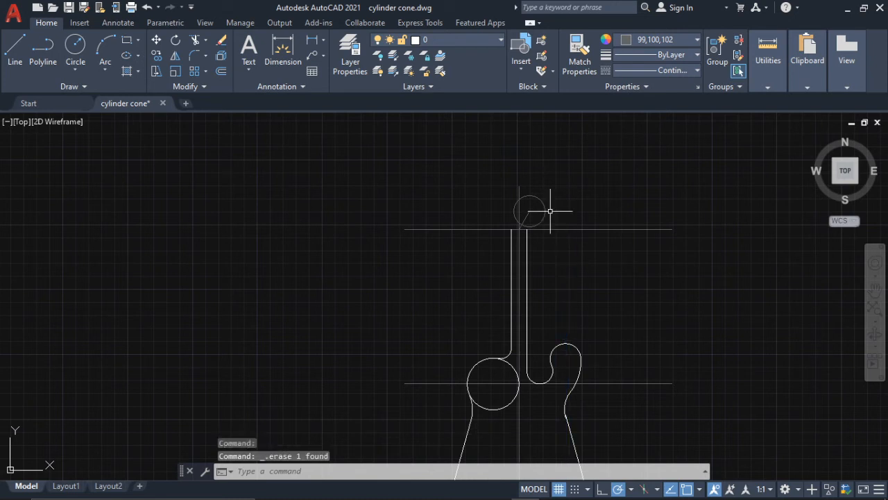
- Stretch the upper end of the slanted headstock line 22 units further along its 60° direction
scroll(544, 191, "up", 4)
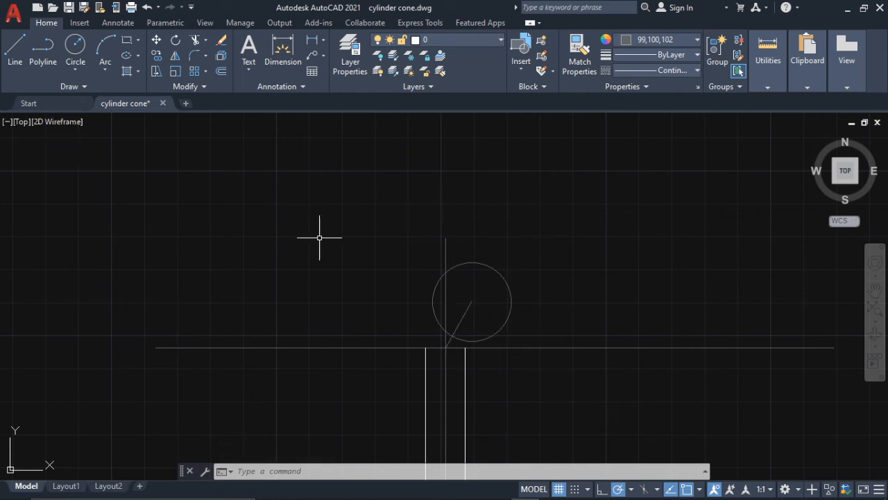
left_click(461, 316)
left_click(462, 315)
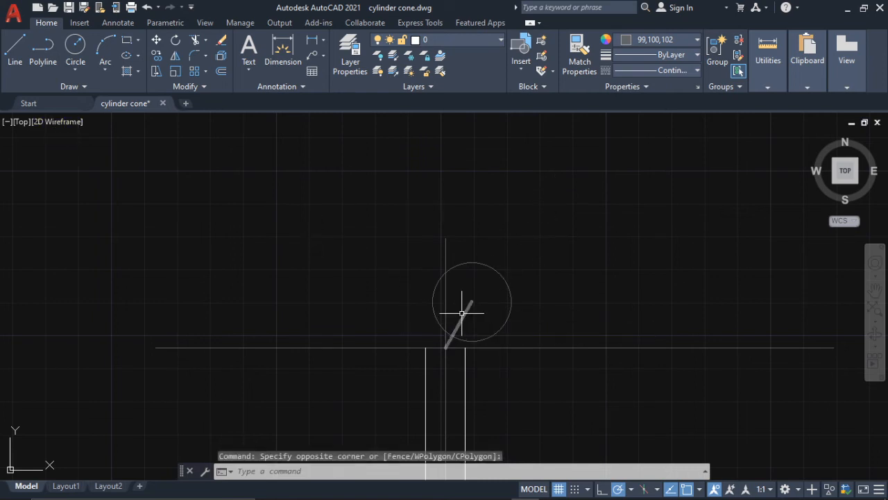
left_click(462, 316)
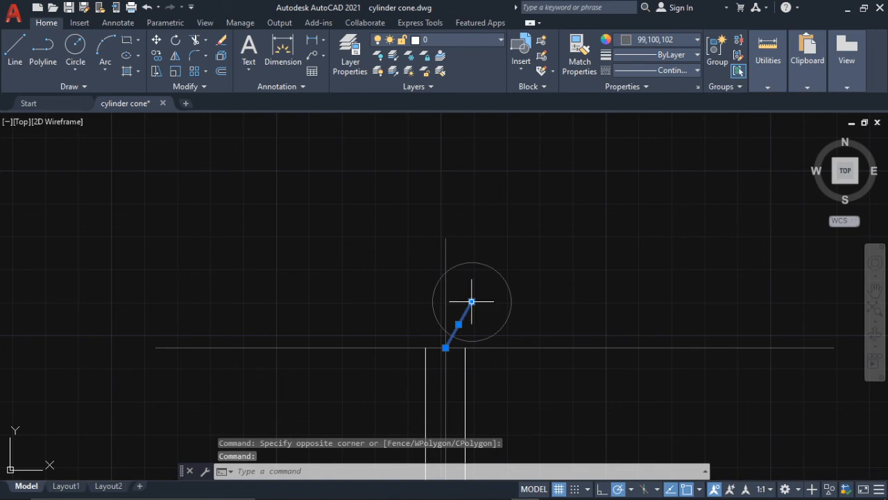
left_click(472, 301)
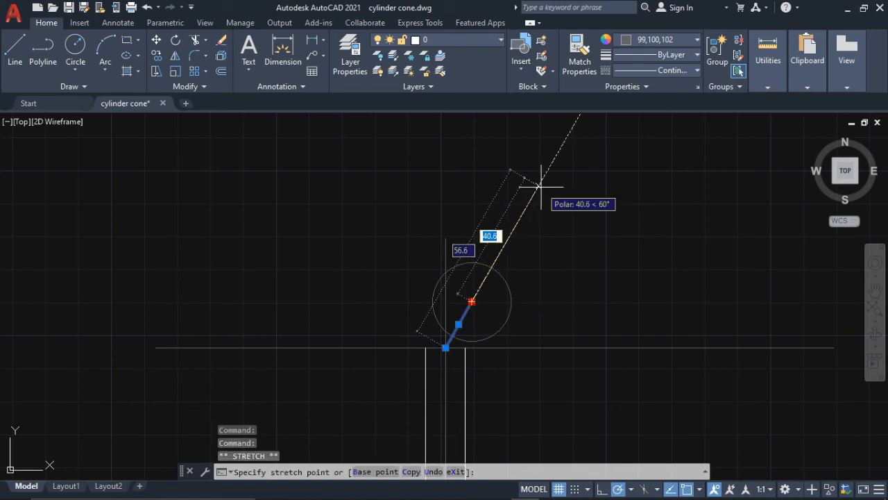
key("BackSpace")
type("22")
key("Return")
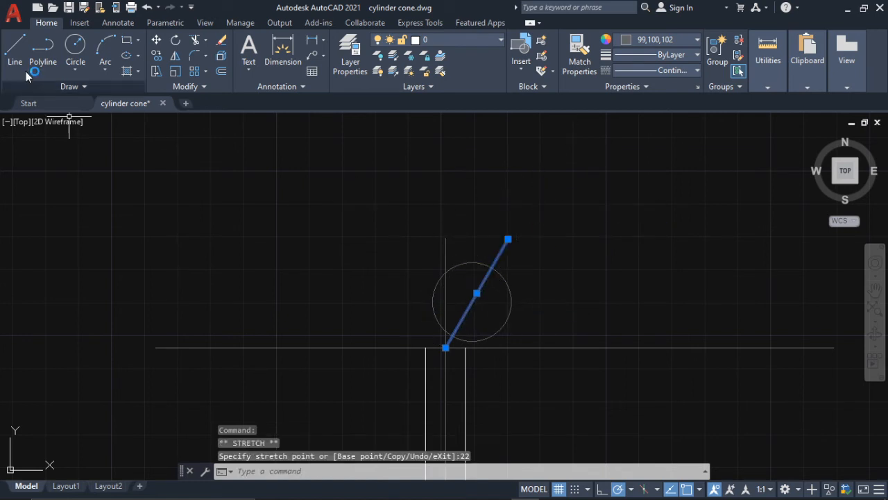
key("Escape")
- Draw a circle of radius 10 centred on the upper end of the lengthened slanted line
left_click(75, 49)
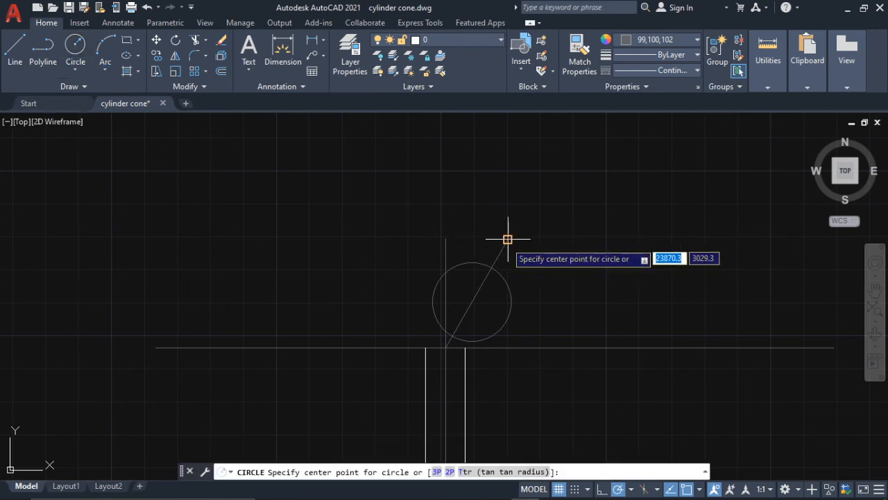
left_click(507, 239)
type("1")
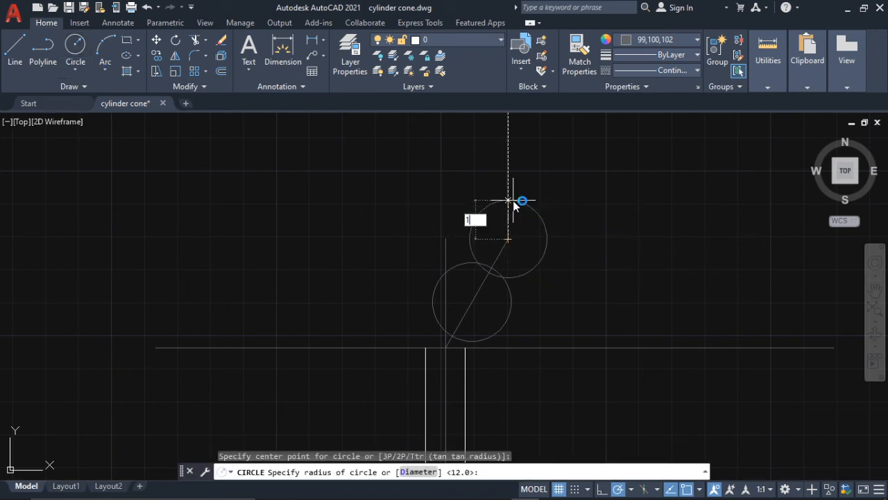
type("0")
key("Return")
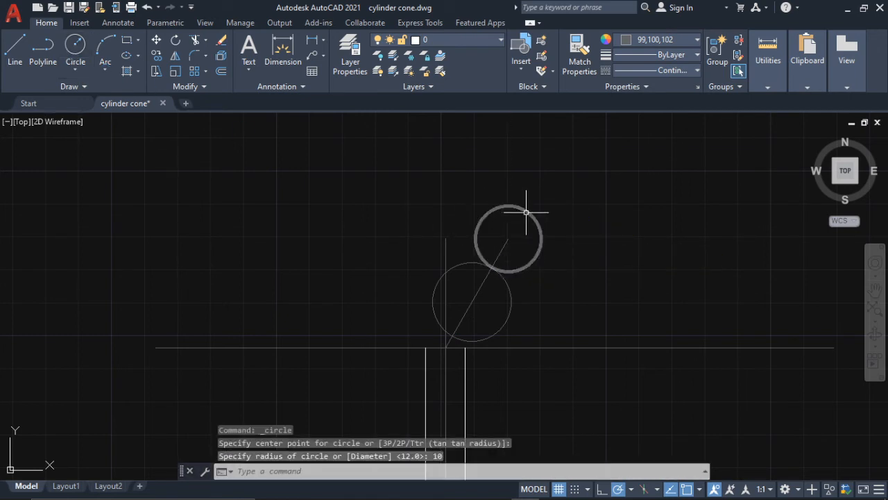
- Set the current drawing colour to white, 255,255,255
left_click(663, 39)
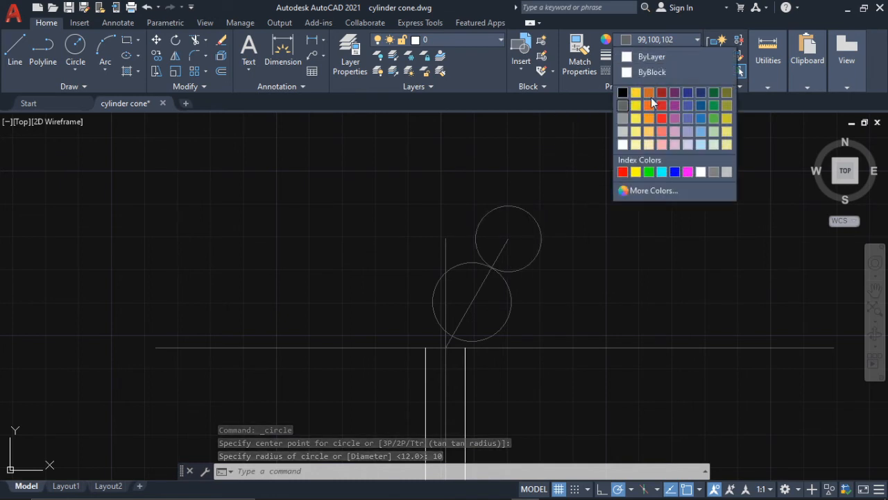
left_click(624, 145)
middle_click_drag(549, 292, 544, 250)
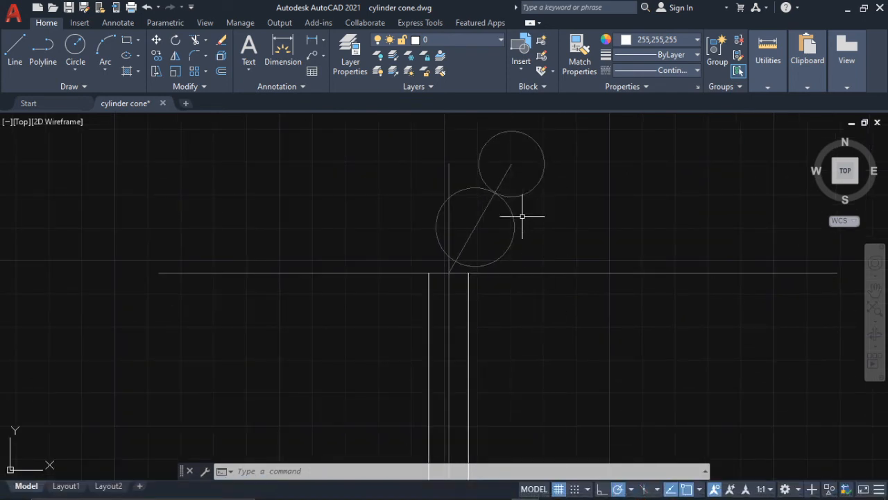
- Switch to Photos to check the headstock outline in the Guitar 2.jpg reference image
mouse_move(554, 494)
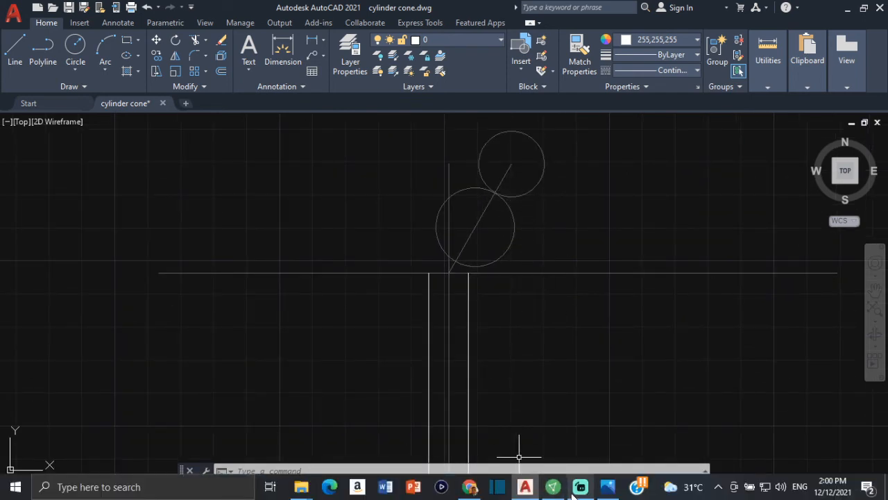
left_click(608, 488)
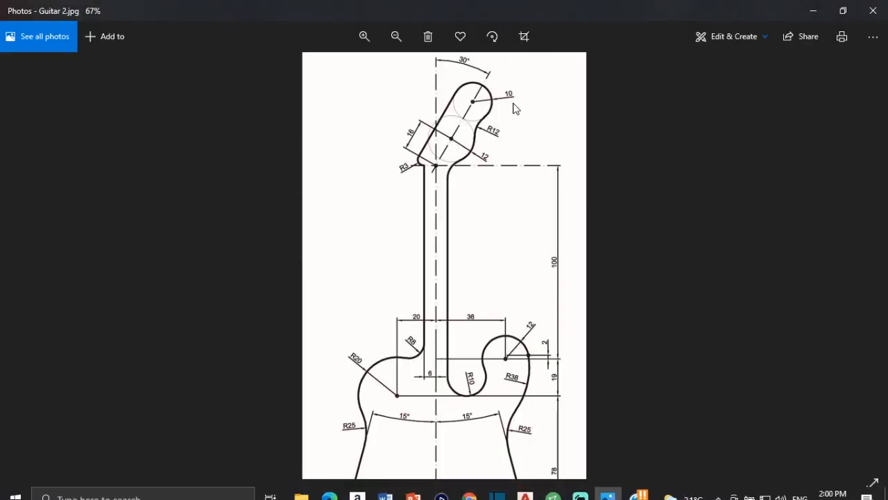
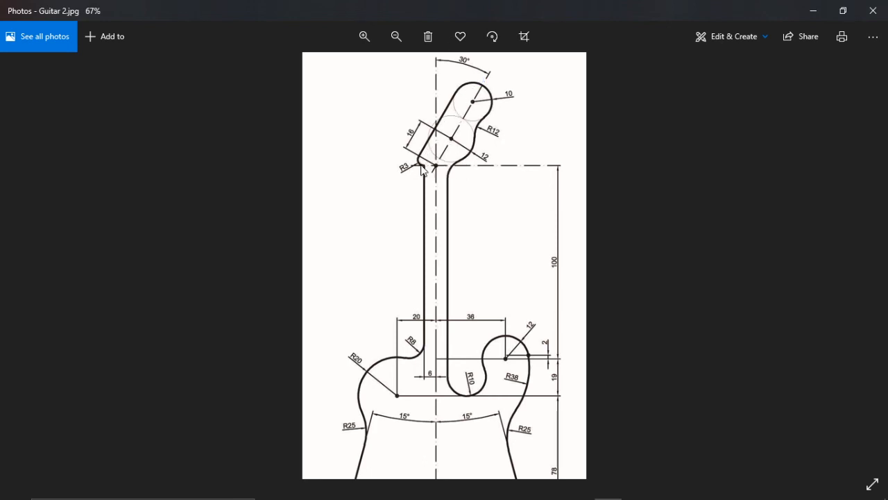
- Switch back to the cylinder cone.dwg drawing in AutoCAD
mouse_move(574, 495)
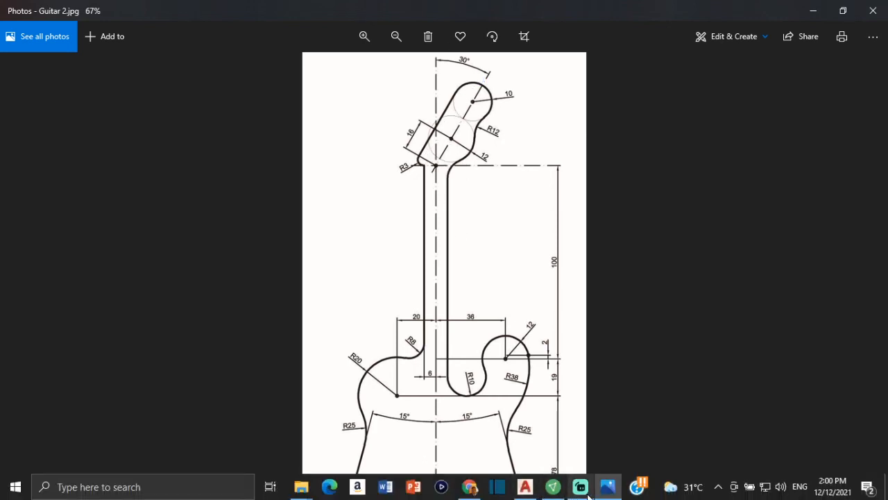
mouse_move(525, 486)
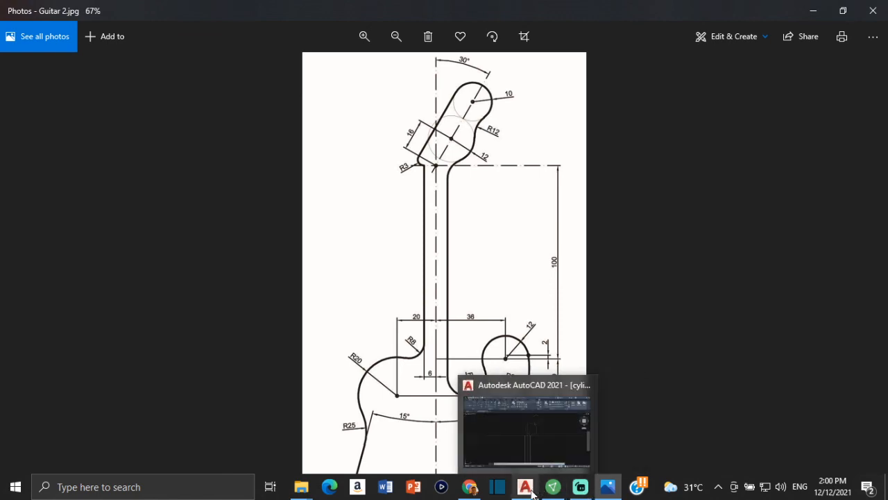
left_click(532, 450)
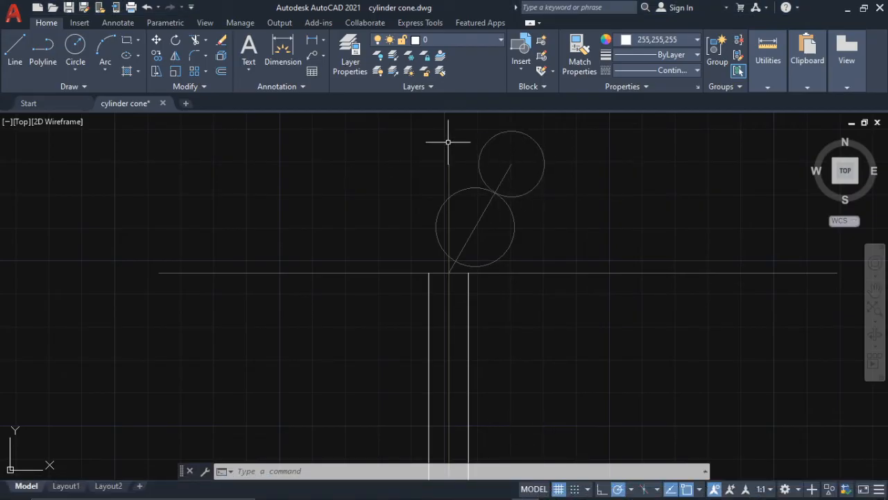
left_click(88, 62)
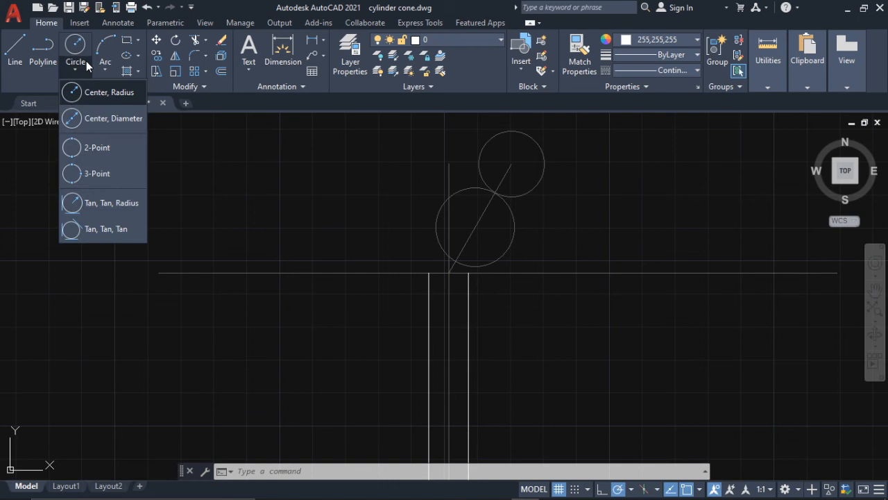
left_click(114, 206)
scroll(548, 196, "up", 2)
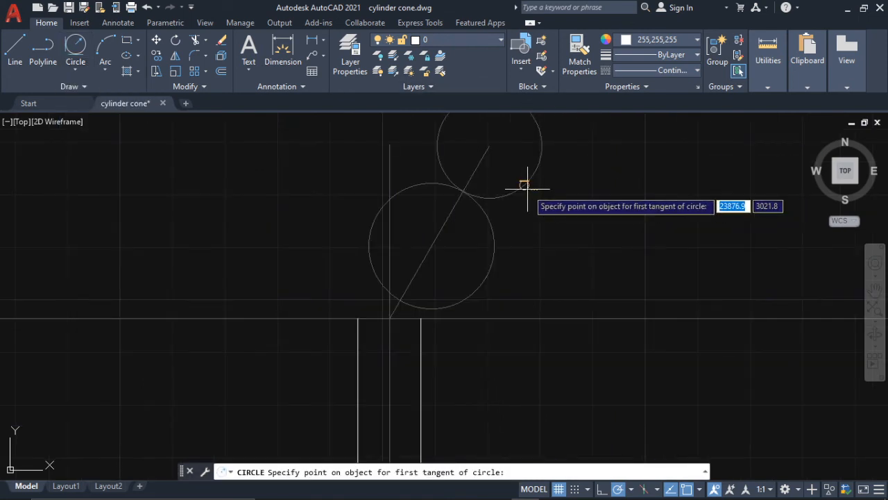
left_click(522, 184)
left_click(490, 236)
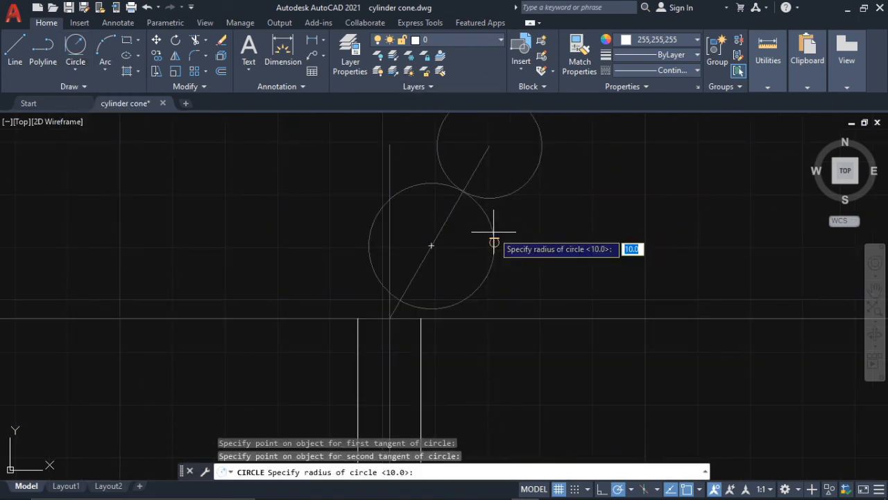
type("12")
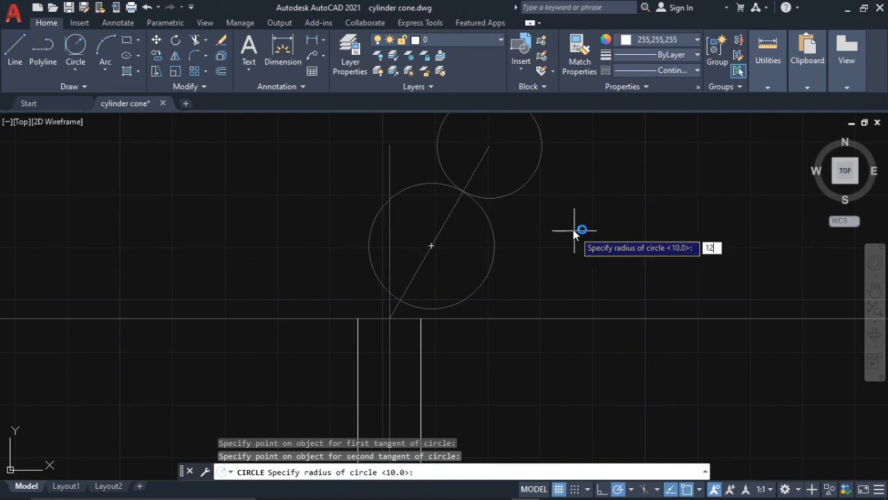
type("]")
key("Return")
key("Escape")
key("Escape")
key("Escape")
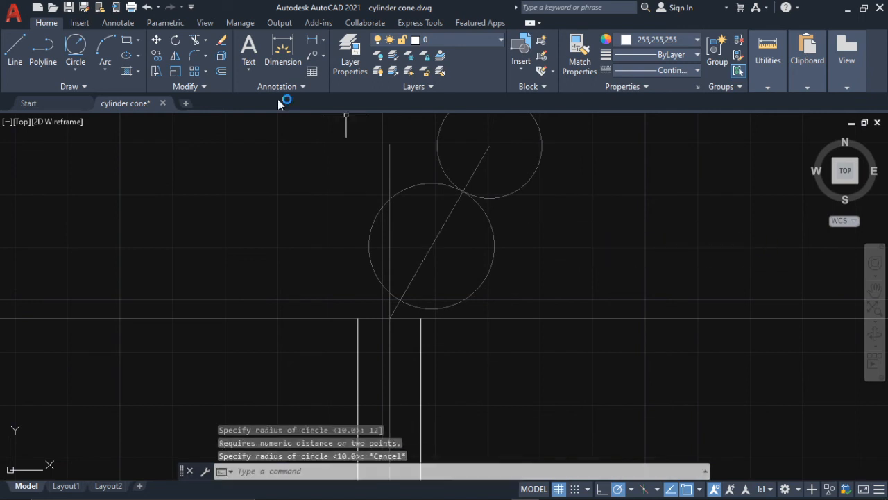
- Draw a Tan, Tan, Radius circle of radius 12 tangent to the right sides of the two headstock circles
left_click(75, 44)
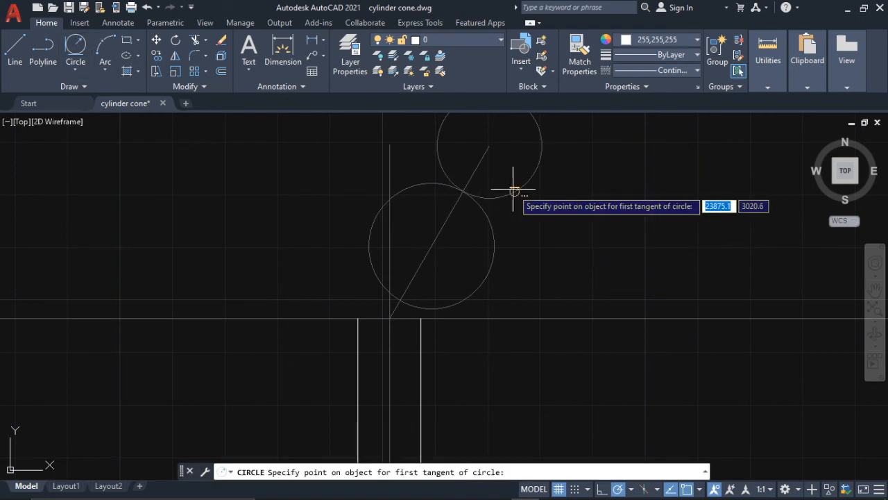
left_click(490, 194)
left_click(488, 218)
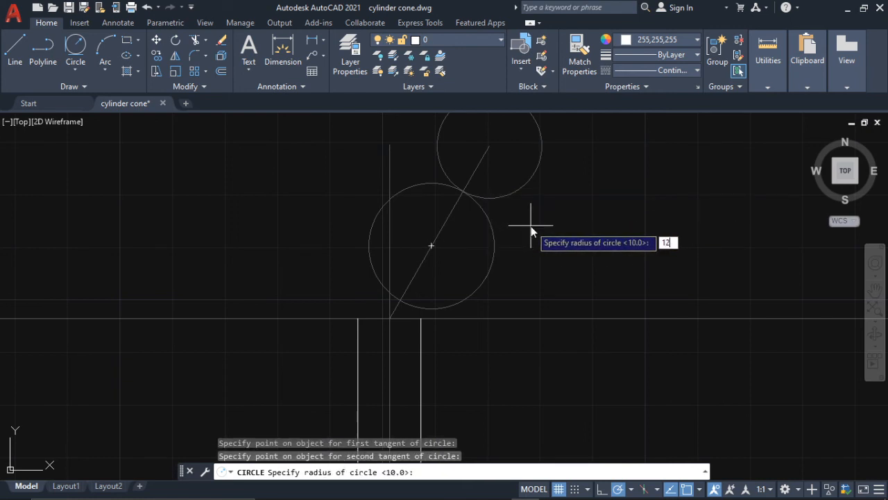
key("Return")
scroll(532, 226, "down", 3)
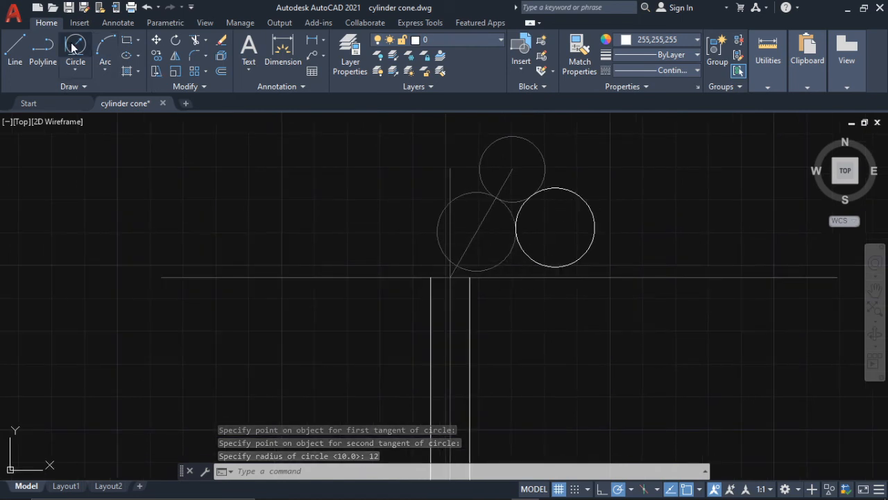
- Draw a circle of radius 6 tangent to the underside of the lower headstock circle and the right neck line
scroll(486, 264, "up", 6)
left_click(501, 264)
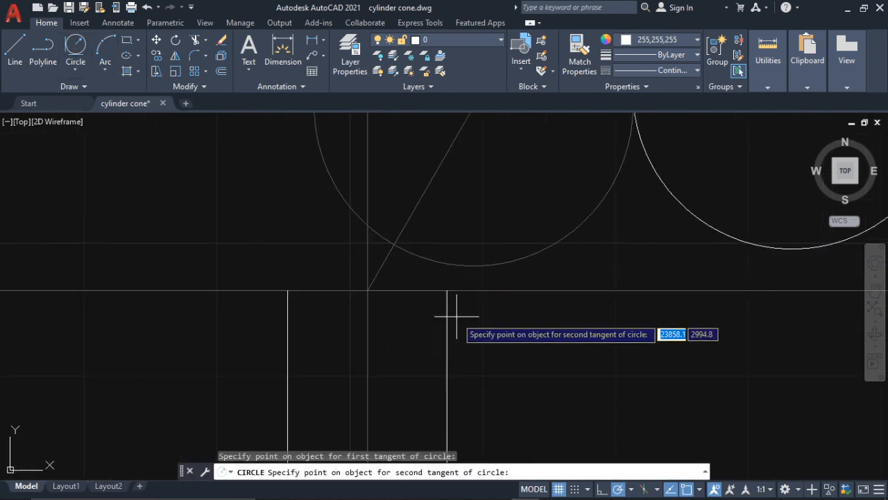
left_click(447, 293)
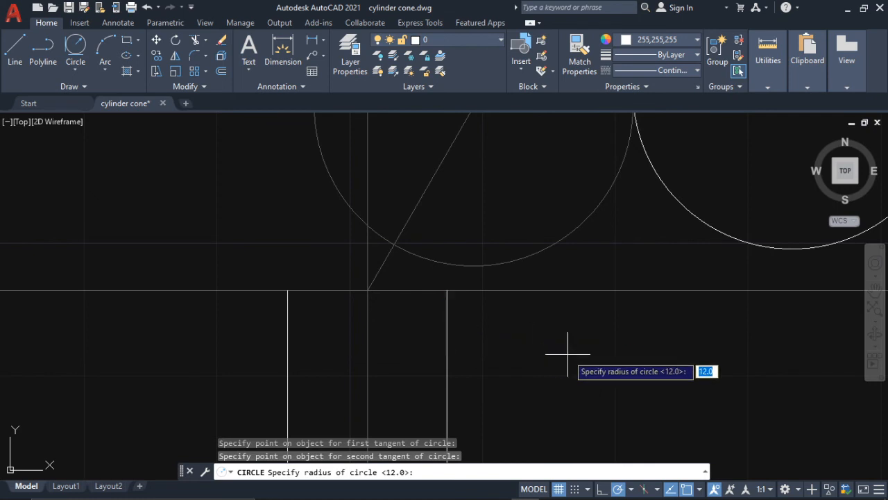
key("Return")
scroll(518, 268, "down", 4)
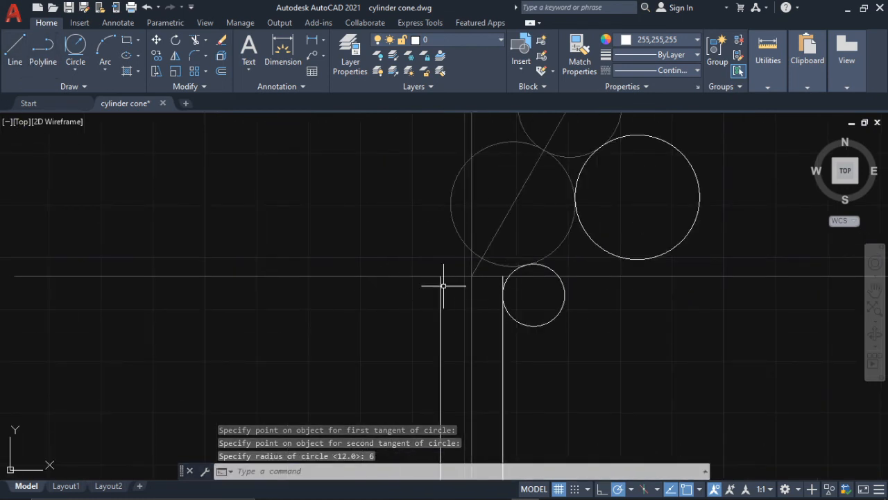
- Draw a circle of radius 3 centred on the upper end of the left neck line
left_click(74, 70)
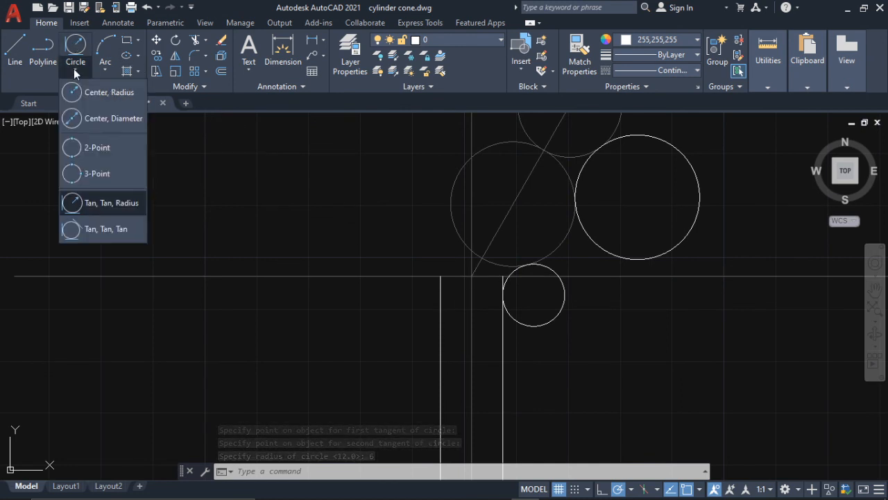
left_click(85, 94)
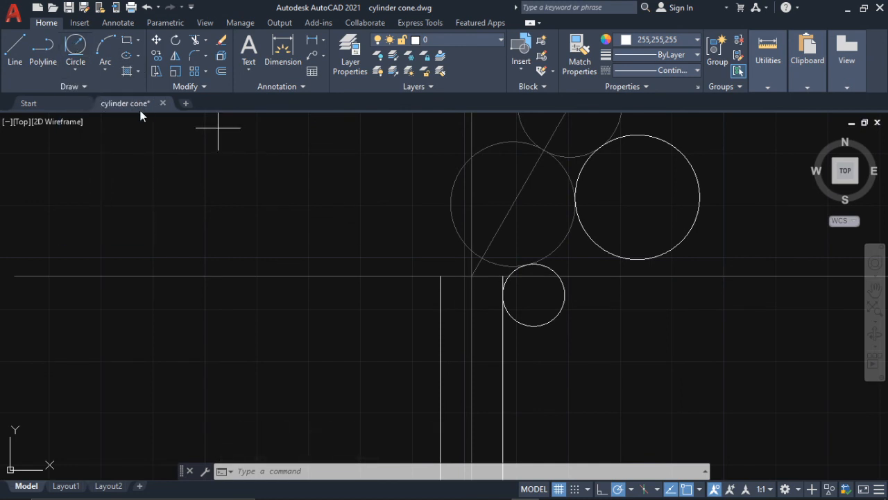
scroll(465, 266, "up", 2)
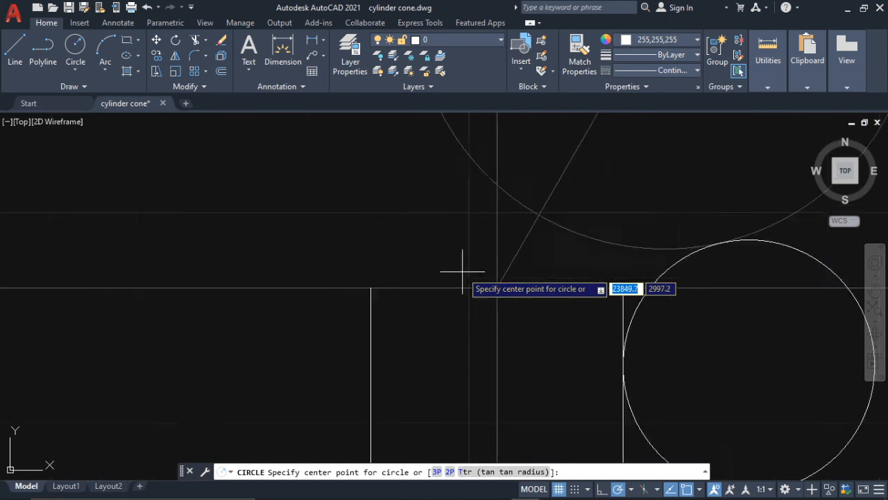
scroll(444, 258, "down", 3)
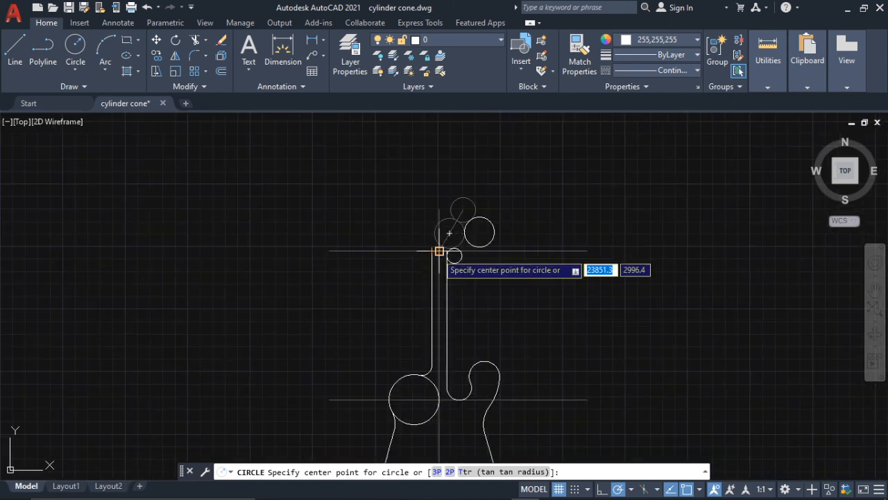
scroll(440, 250, "up", 2)
scroll(439, 249, "up", 3)
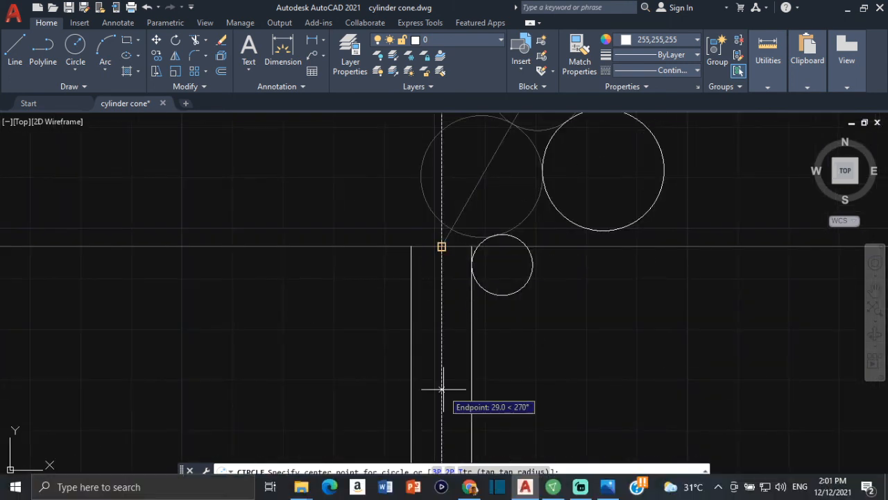
left_click(411, 245)
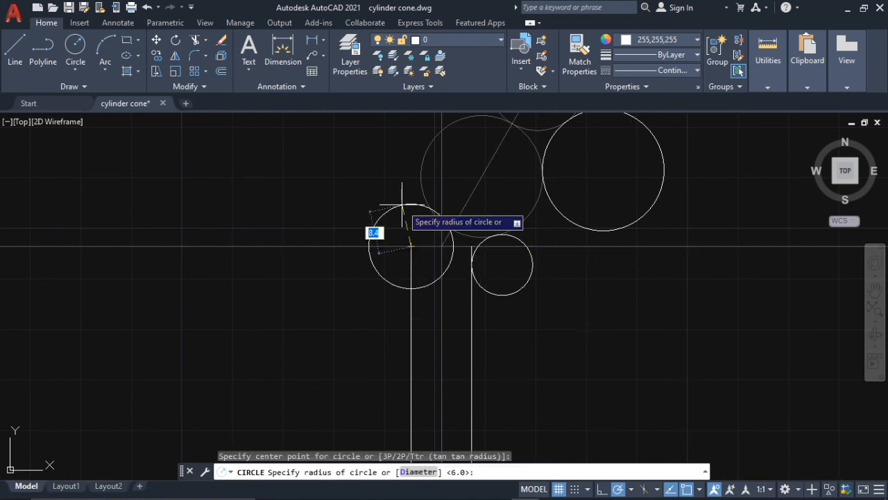
key("Return")
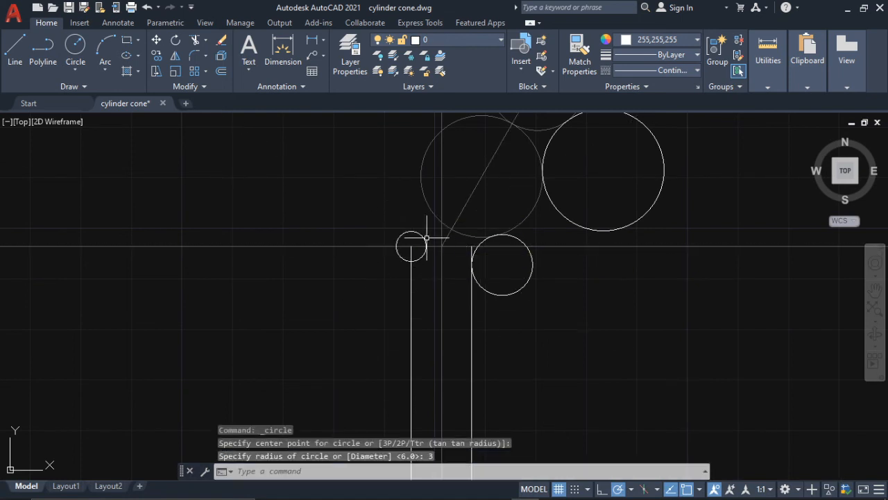
- Move the radius 3 circle up so its bottom quadrant sits on the upper end of the left neck line
left_click(424, 236)
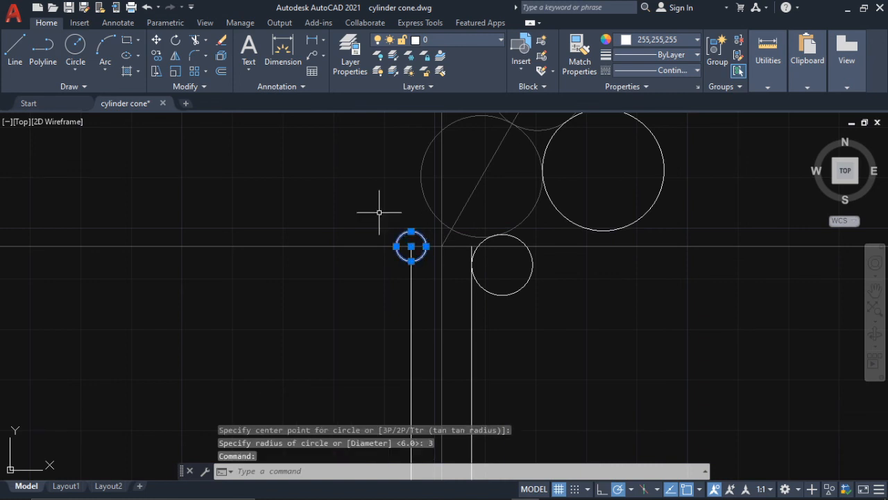
left_click(157, 40)
left_click(411, 260)
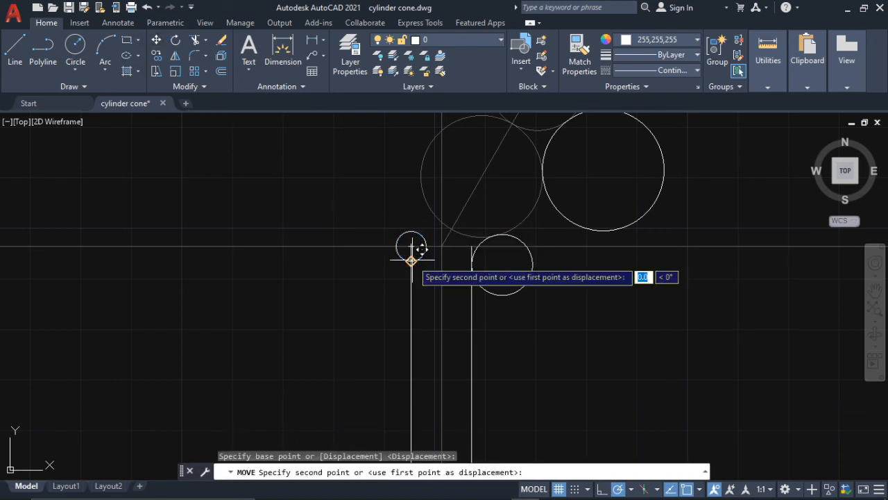
left_click(411, 246)
scroll(409, 229, "down", 4)
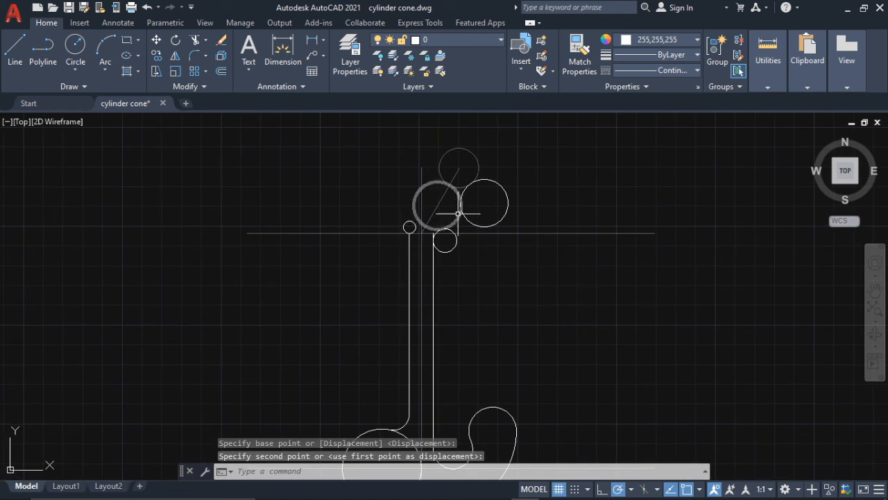
key("Escape")
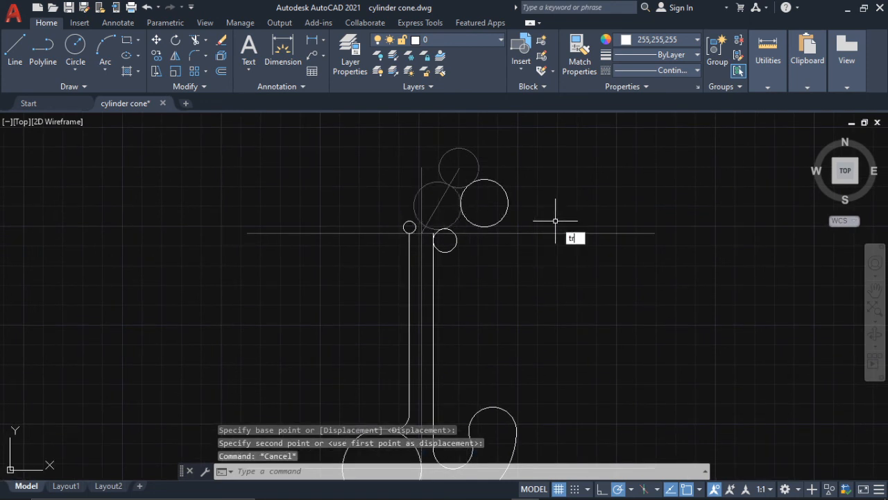
- Trim the radius 12 circle down to the concave arc joining the two headstock circles
type("tr")
key("Return")
left_click(507, 211)
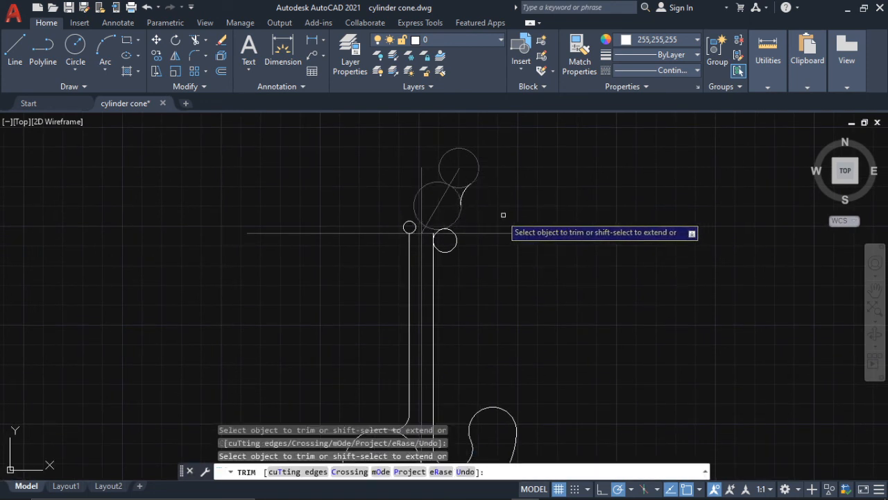
- Trim the radius 6 circle and the right neck line's end so an arc joins the neck to the lower headstock circle
scroll(455, 256, "up", 2)
left_click(452, 242)
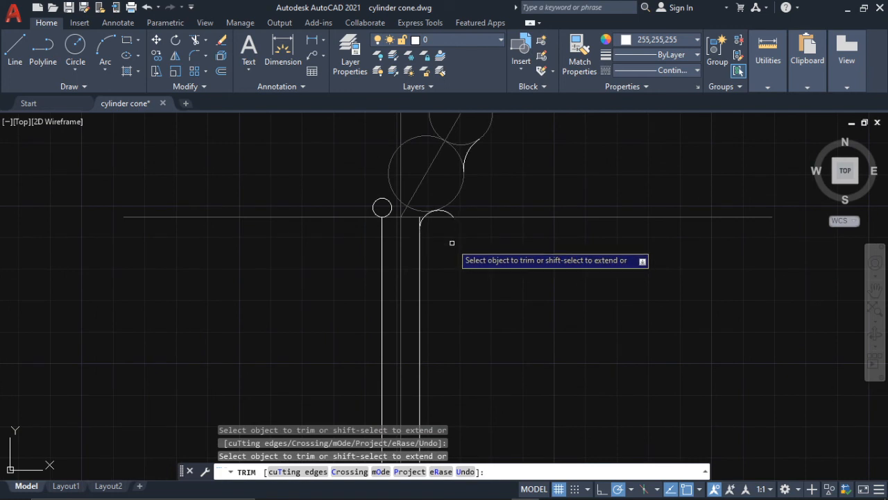
scroll(448, 239, "up", 2)
scroll(426, 188, "up", 1)
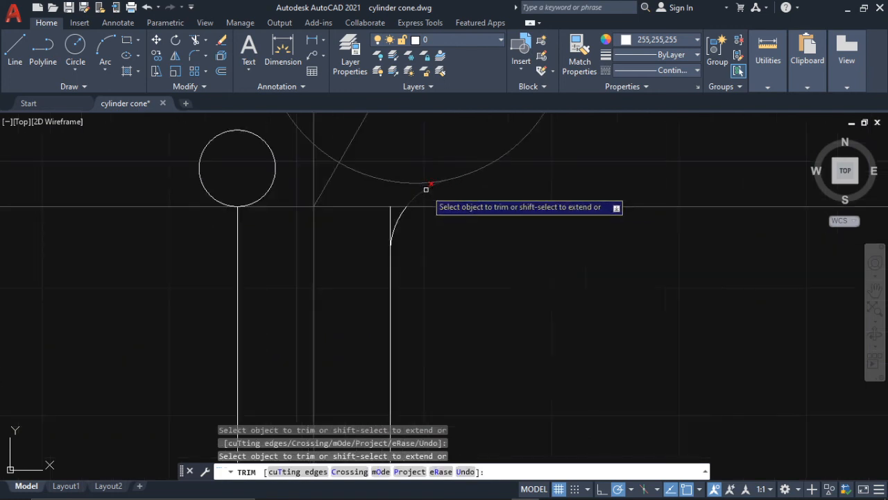
left_click_drag(395, 212, 387, 214)
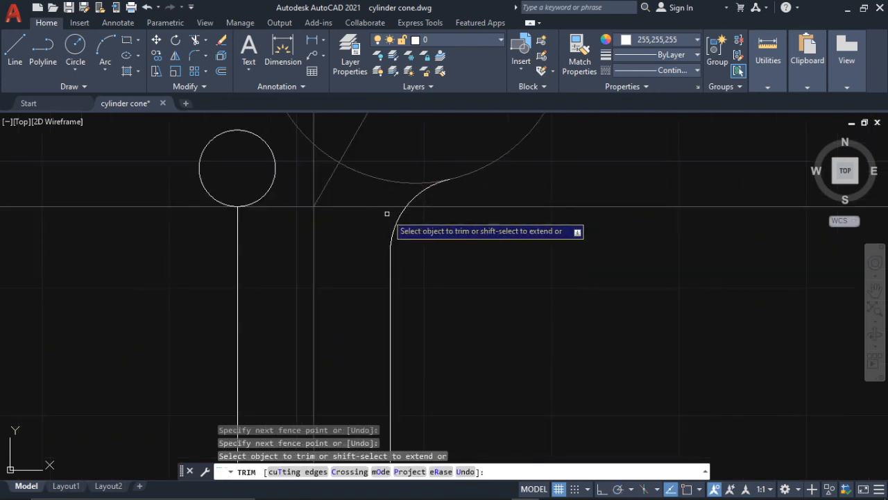
scroll(305, 179, "down", 3)
key("Escape")
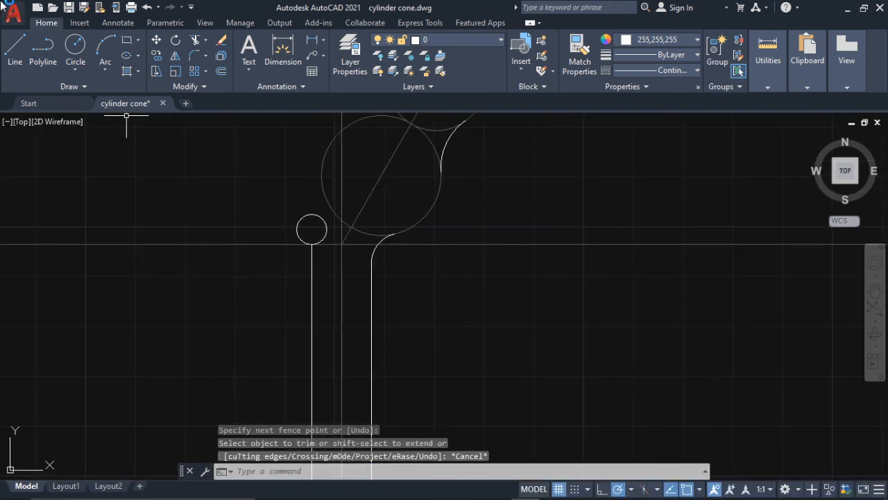
- Draw a slanted line from the left quadrant of the upper headstock circle to the upper-left edge of the radius 3 circle
left_click(15, 47)
scroll(387, 351, "down", 2)
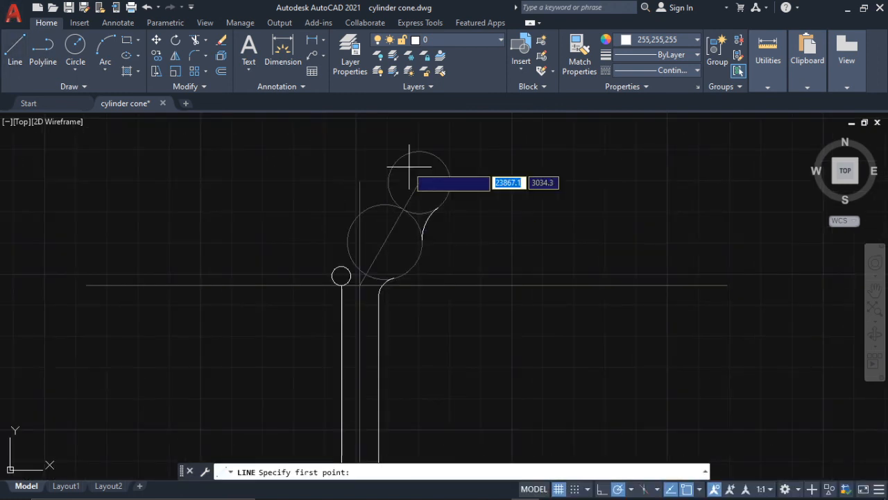
left_click(387, 182)
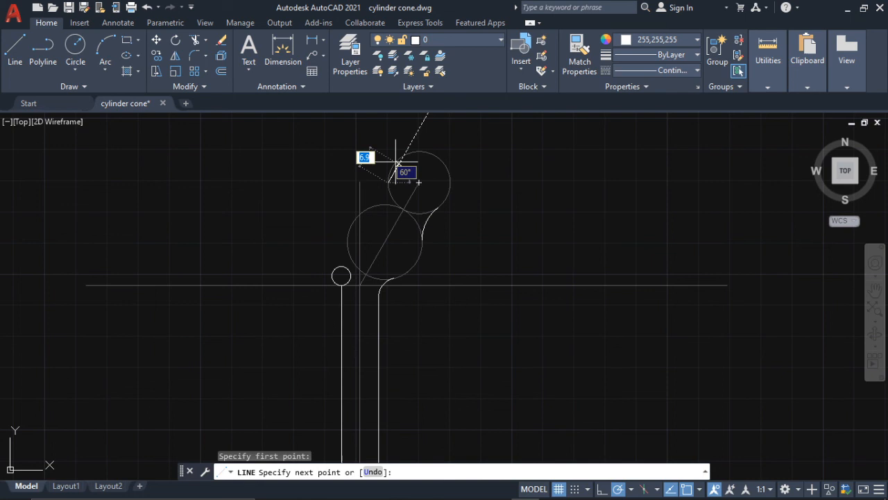
scroll(319, 266, "up", 3)
left_click(333, 274)
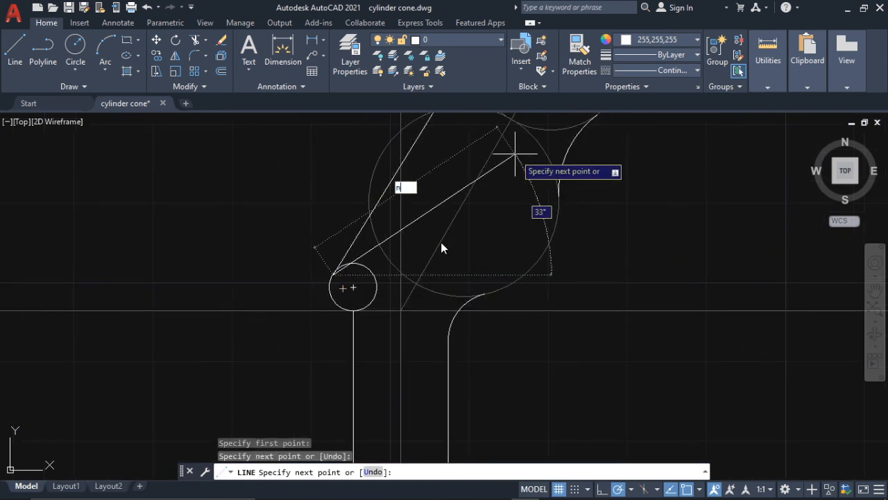
key("Escape")
key("Escape")
- Stretch the slanted side line's upper end to the tangent point on the upper headstock circle
scroll(330, 292, "up", 6)
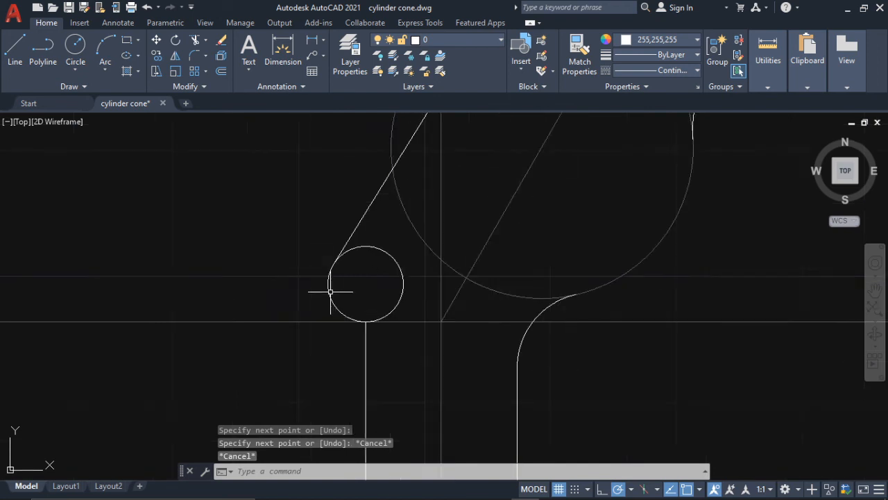
middle_click_drag(579, 115, 558, 298)
scroll(578, 195, "down", 6)
middle_click_drag(578, 195, 530, 297)
middle_click_drag(638, 146, 615, 229)
scroll(588, 217, "up", 4)
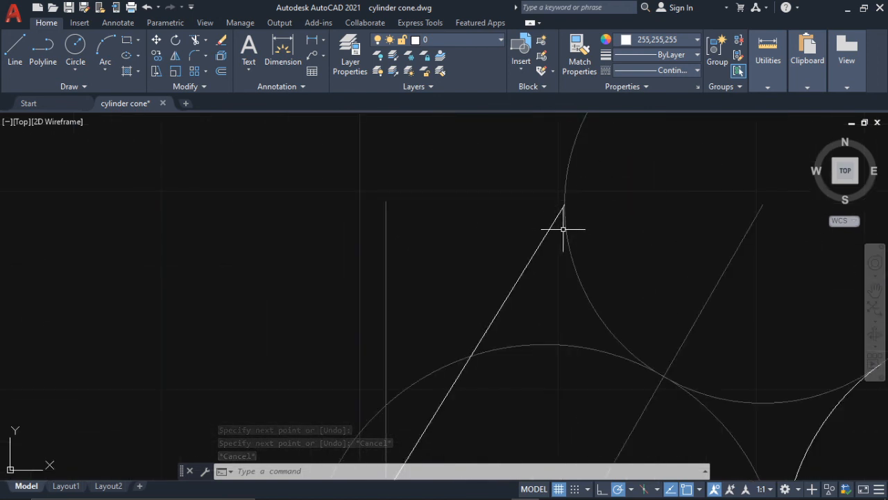
left_click(552, 225)
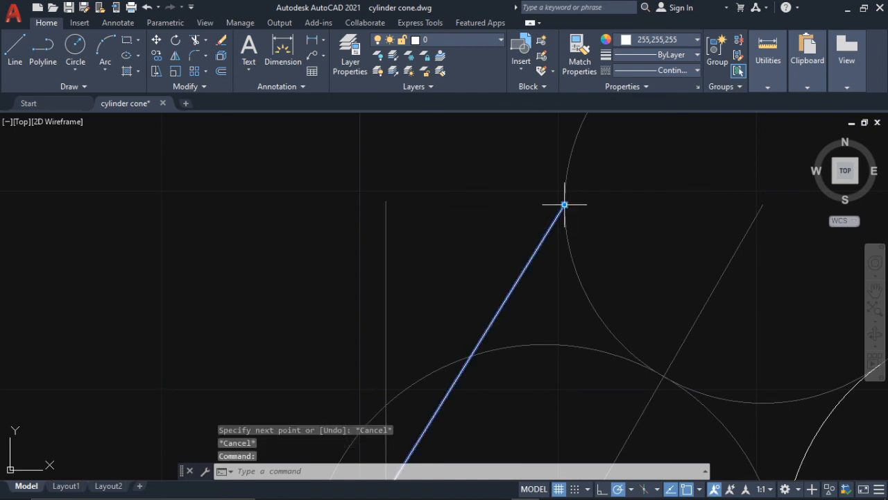
left_click(564, 205)
scroll(558, 257, "down", 2)
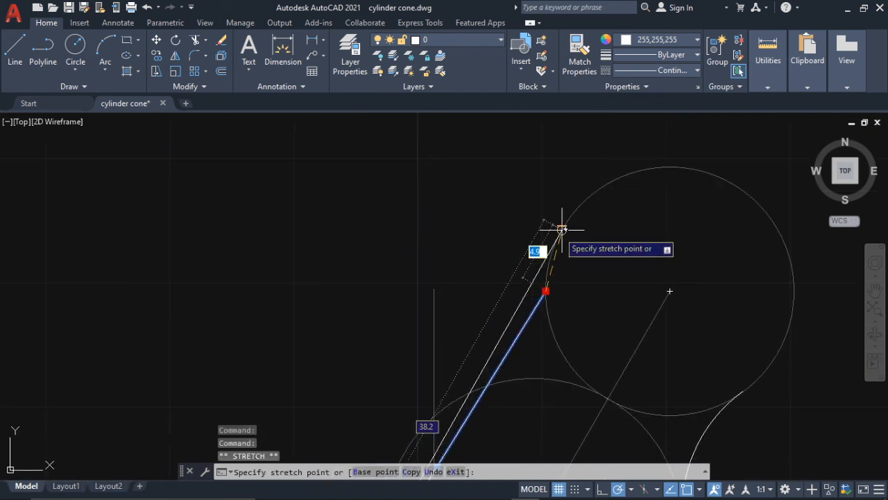
scroll(620, 242, "down", 3)
key("Escape")
scroll(611, 276, "up", 3)
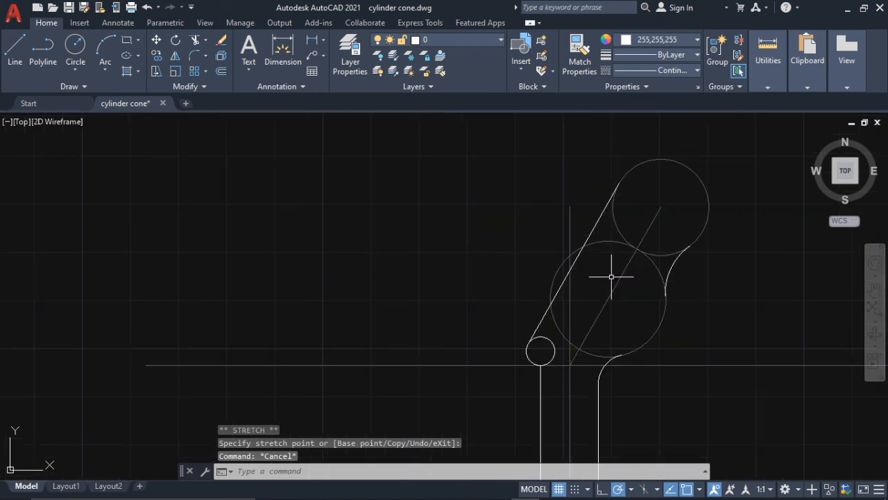
- Trim the inner arc of the upper headstock circle and the inner right and bottom portions of the lower headstock circle
middle_click_drag(611, 277, 597, 267)
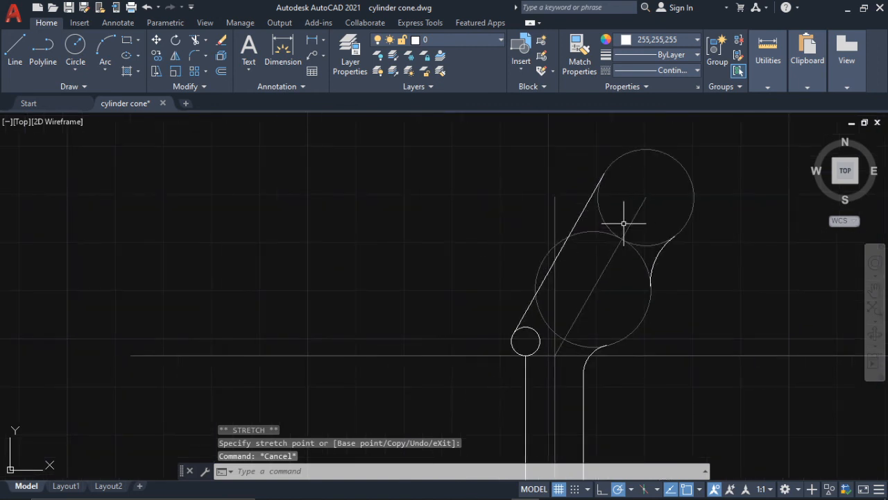
type("tr")
key("Return")
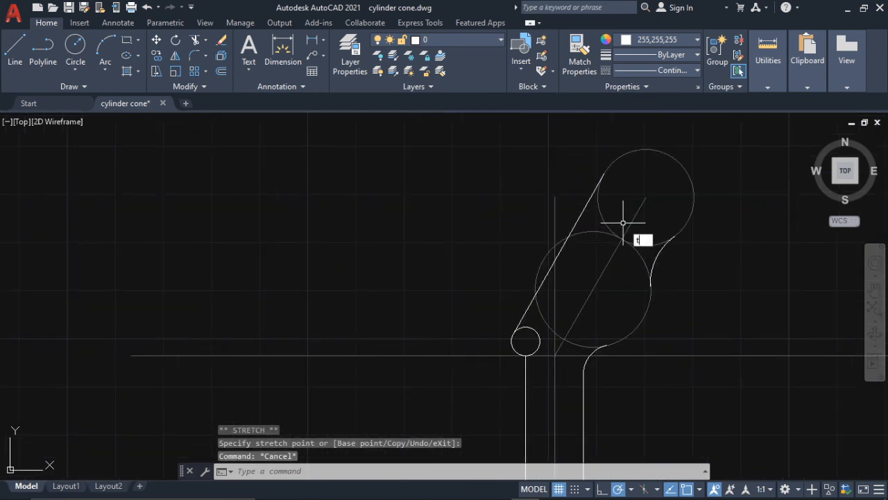
left_click(622, 222)
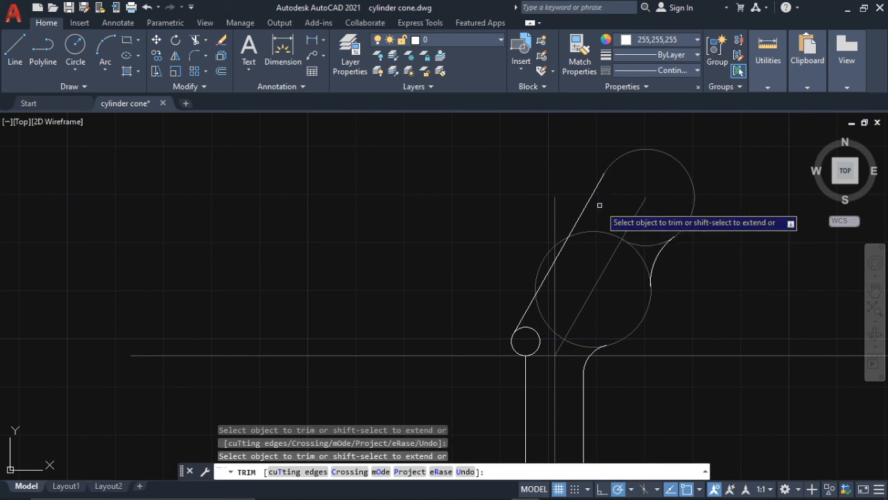
left_click(641, 257)
left_click(581, 343)
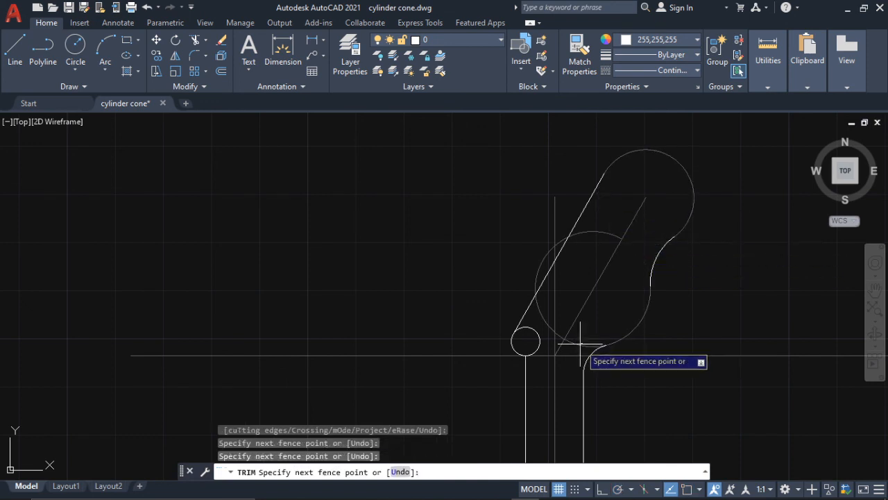
left_click(572, 344)
left_click(577, 342)
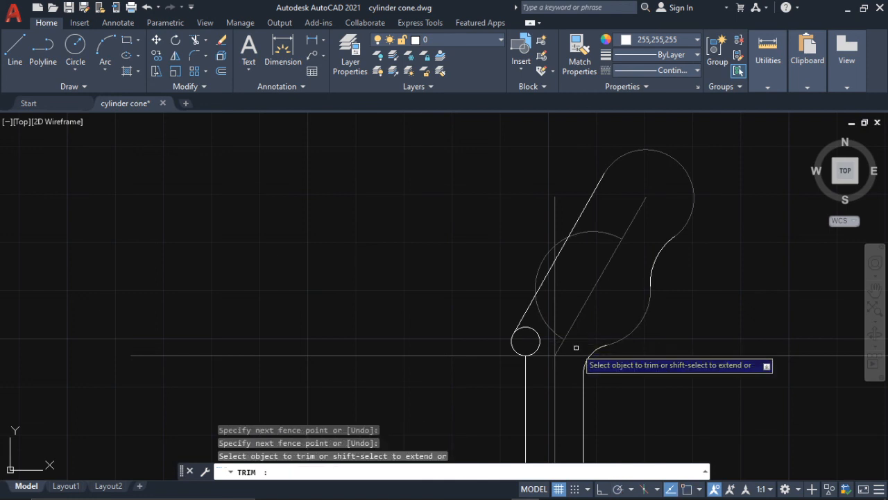
- Trim the radius 3 circle down to its outer corner arc and erase the lower headstock circle's leftover left arc
left_click(535, 332)
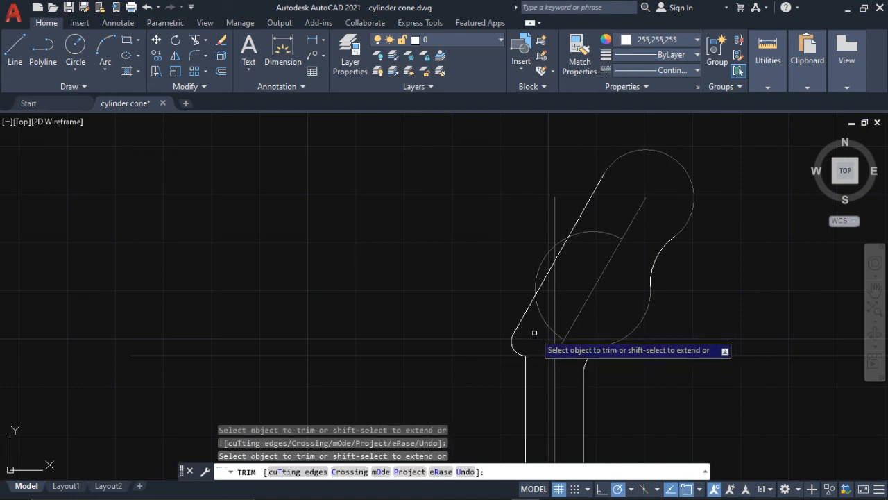
key("Escape")
left_click(606, 234)
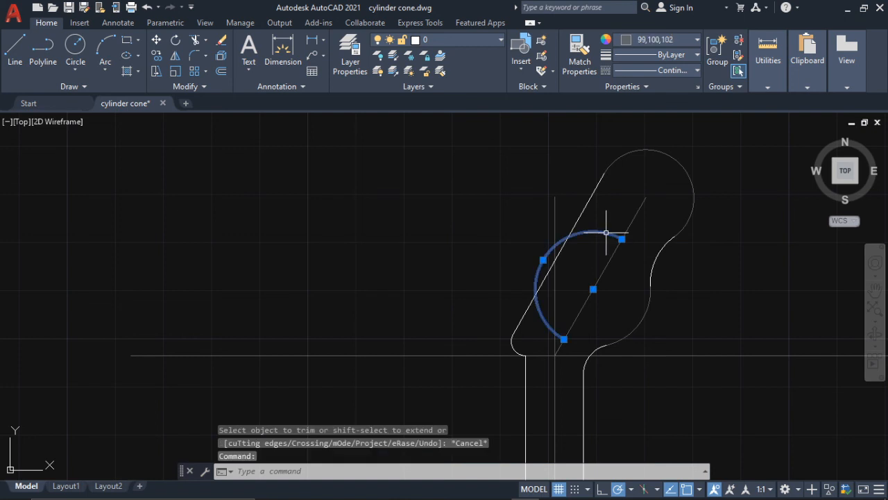
key("Delete")
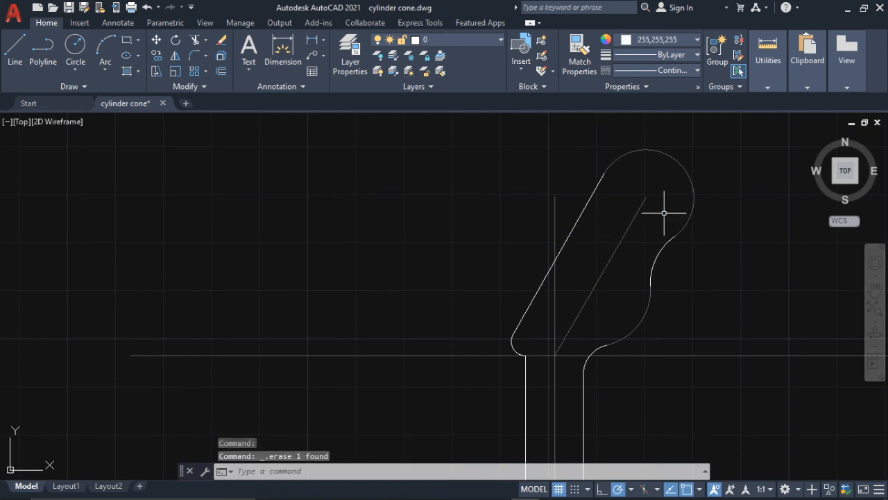
- Match the properties of the white concave headstock arc onto the grey upper and lower headstock arcs
type("ma")
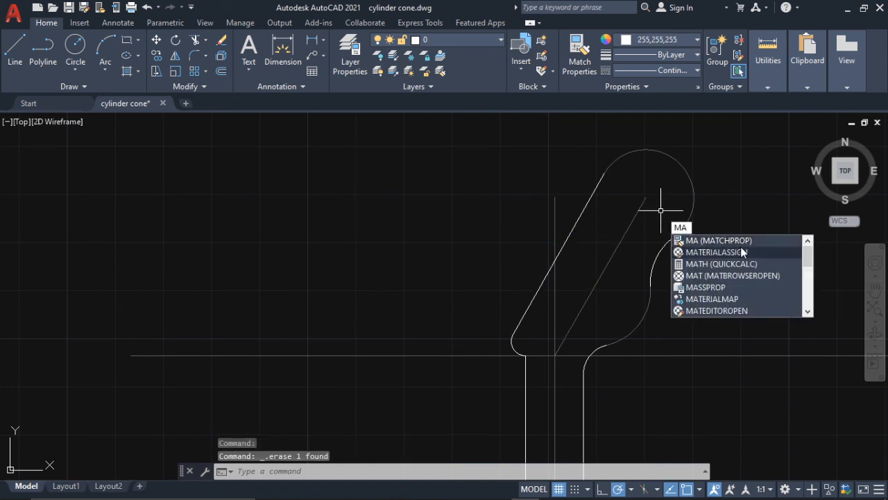
key("Escape")
type("ma")
key("Return")
left_click(659, 255)
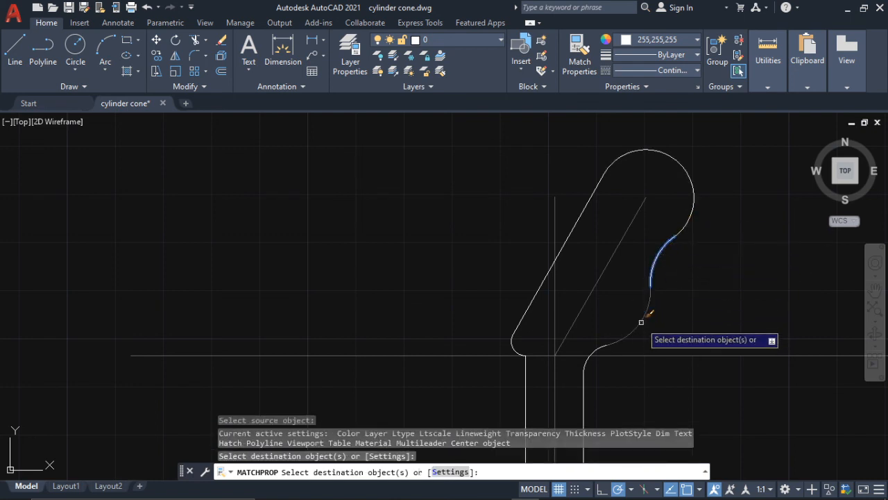
scroll(713, 291, "down", 3)
key("Escape")
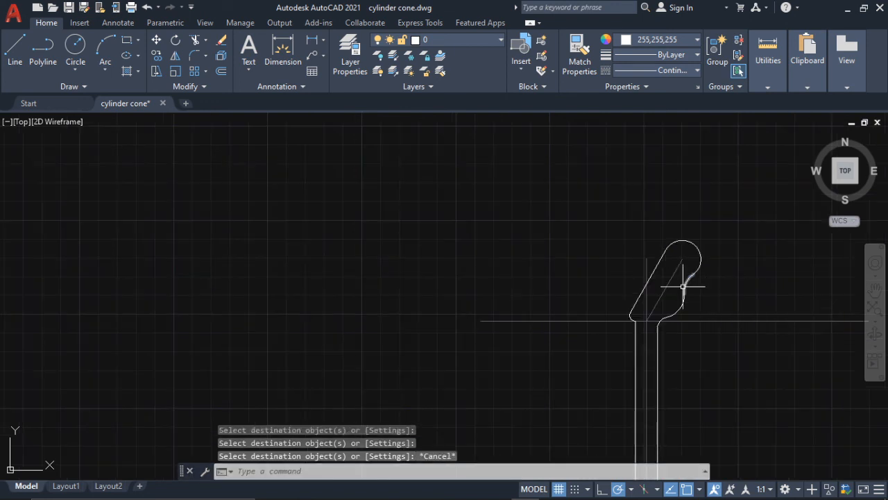
- Erase the slanted headstock axis, the vertical centre line and the two horizontal construction lines
left_click(670, 277)
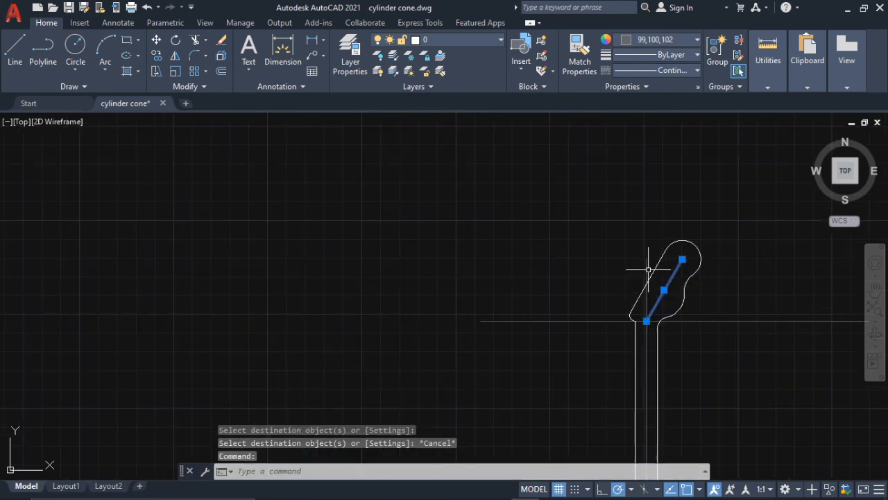
left_click(647, 267)
scroll(695, 316, "down", 8)
scroll(694, 315, "up", 5)
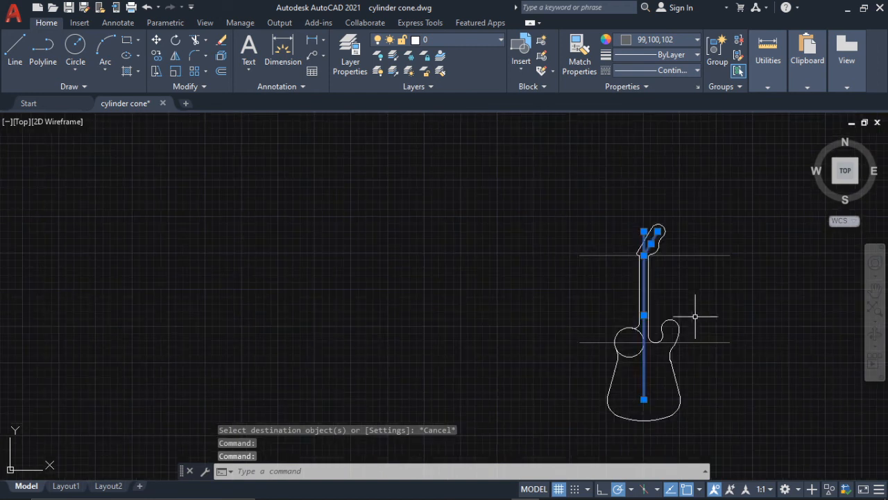
left_click(695, 342)
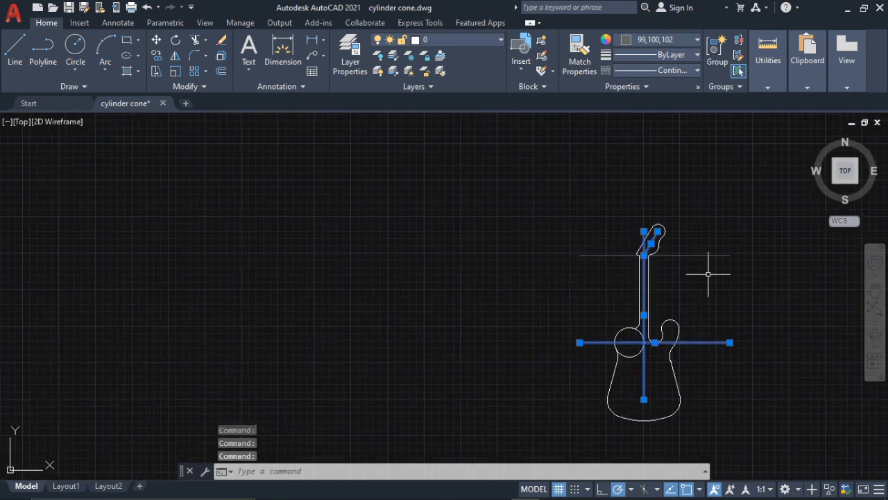
key("Delete")
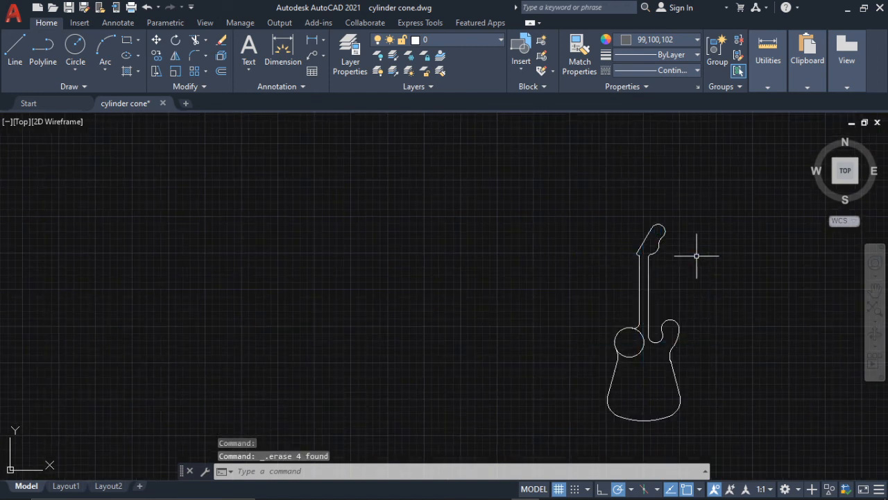
- Trim away the inner part of the circle on the guitar body's upper left so only the outline arc remains
key("Return")
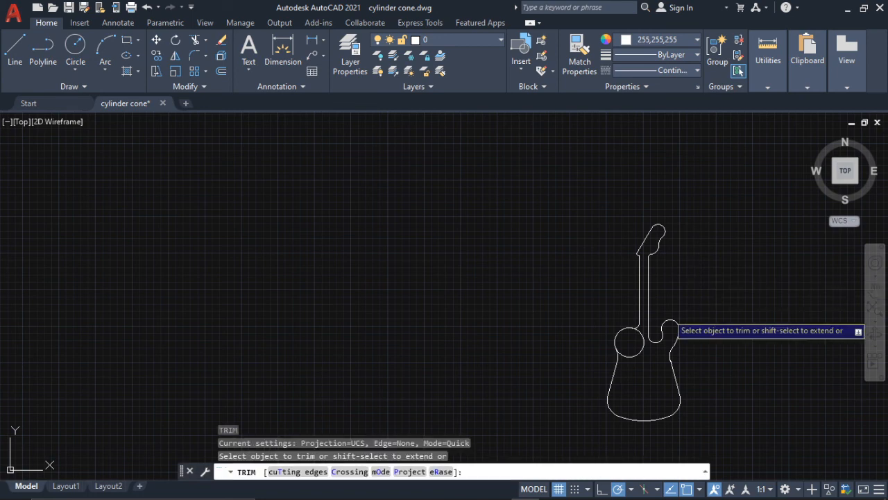
scroll(644, 338, "up", 3)
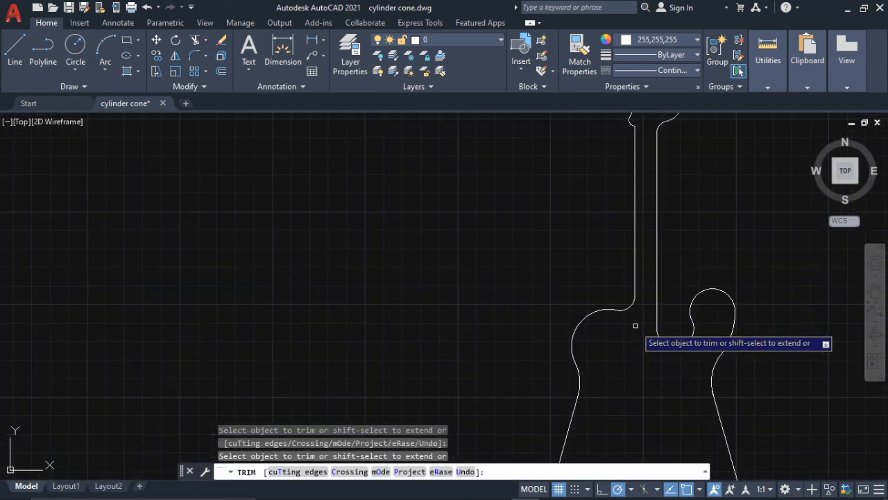
scroll(694, 340, "down", 3)
middle_click_drag(738, 334, 704, 324)
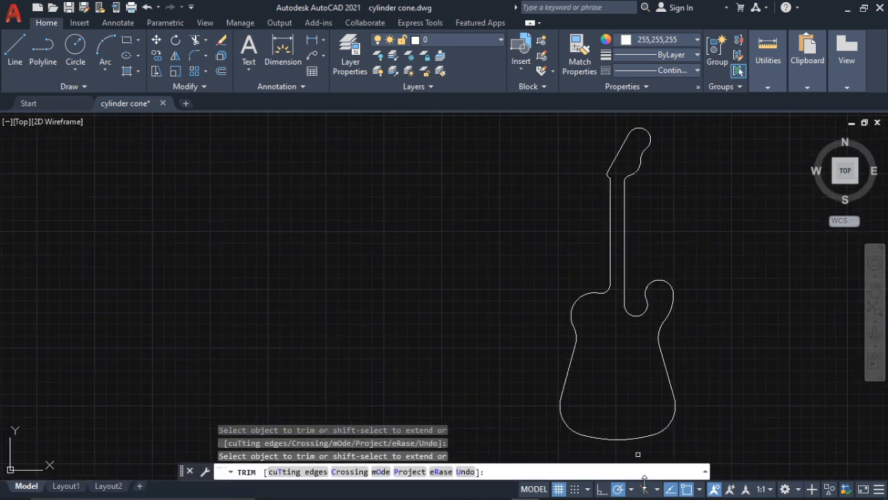
- Compare the guitar outline with the whole dimensioned reference image Guitar 2.jpg in Photos, and return to AutoCAD
left_click(611, 486)
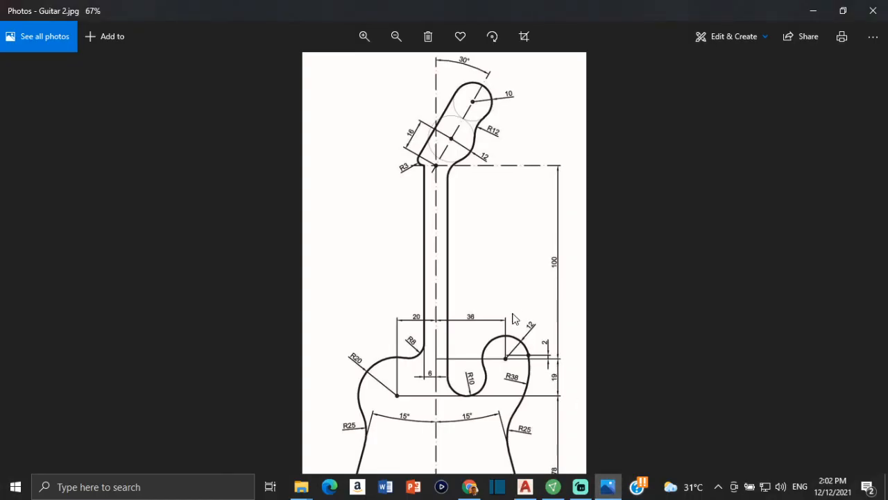
scroll(532, 301, "down", 1)
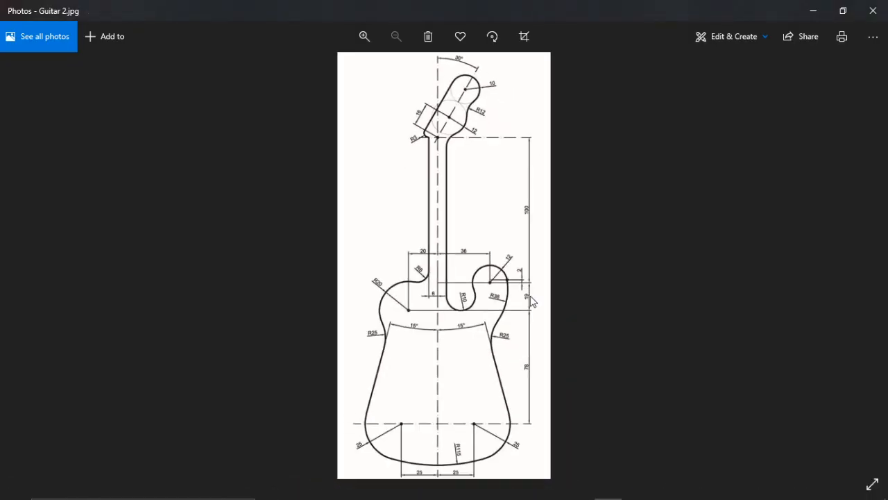
mouse_move(590, 494)
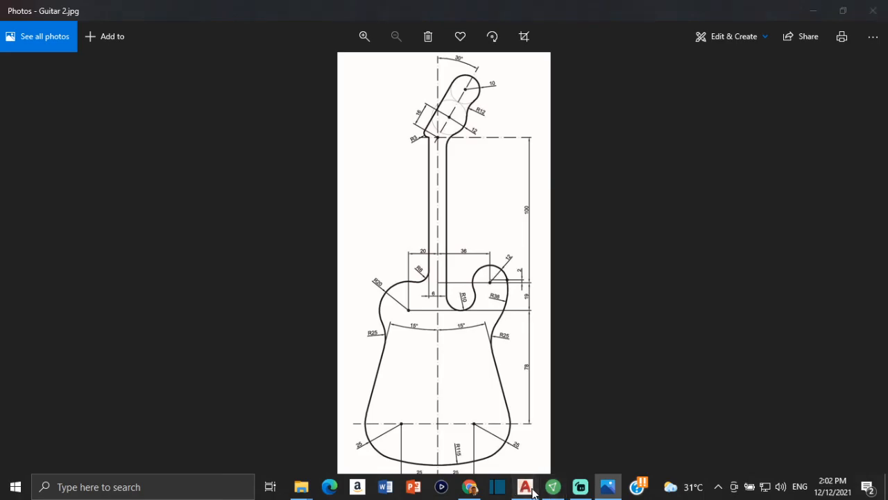
left_click(532, 489)
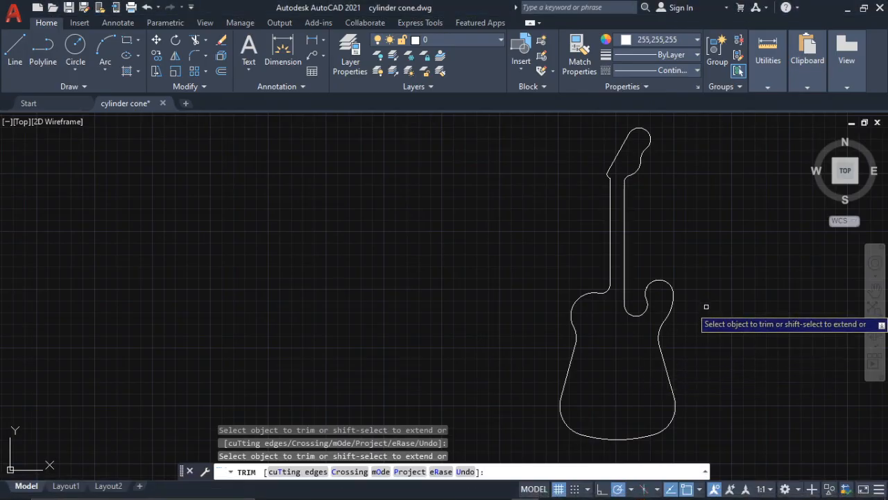
key("Escape")
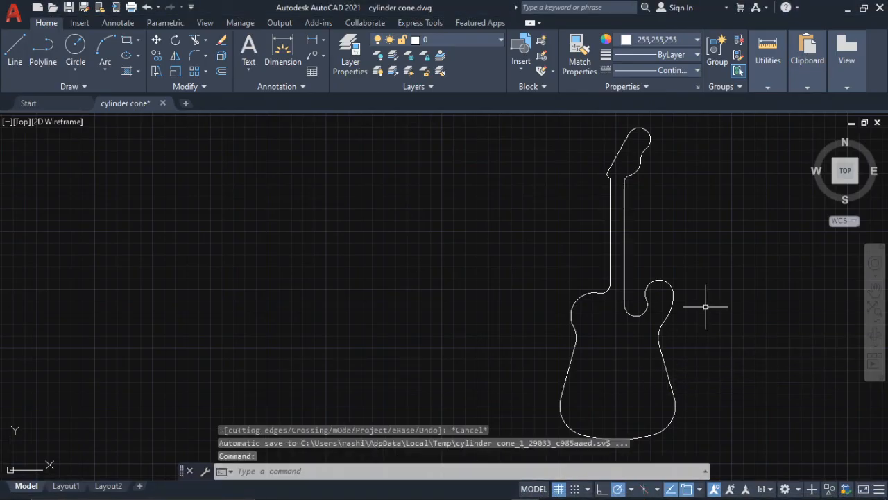